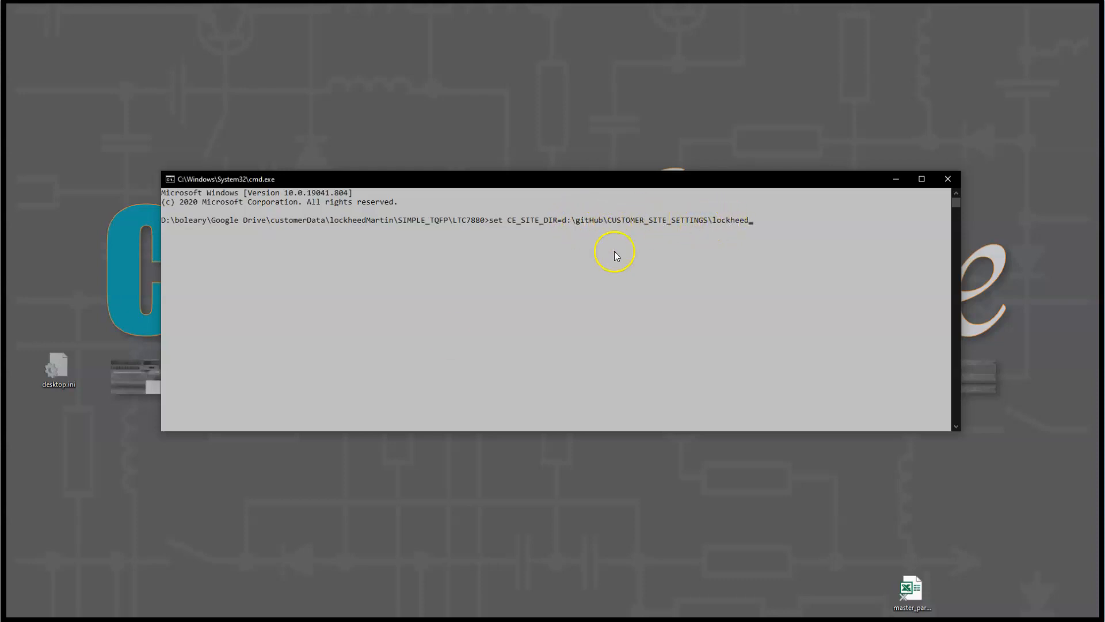
Step: Switch to File Explorer, examine the lockheed folder inside CUSTOMER_SITE_SETTINGS, and reposition and narrow the window to uncover the command prompt
{"action": "key", "text": "alt+Tab"}
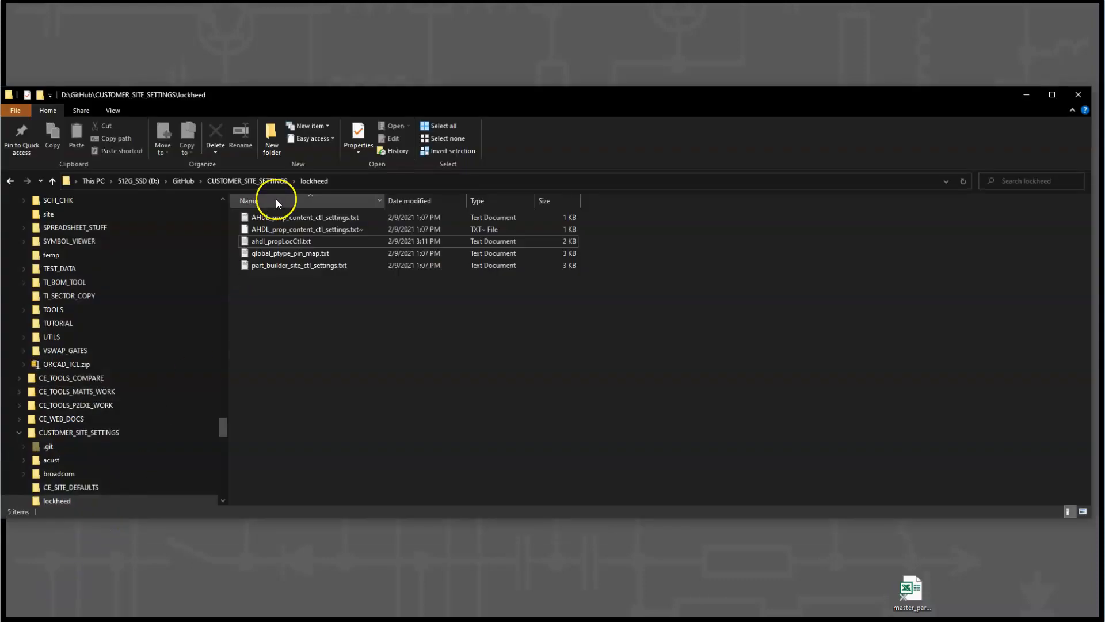
{"action": "left_click", "coordinate": [254, 180]}
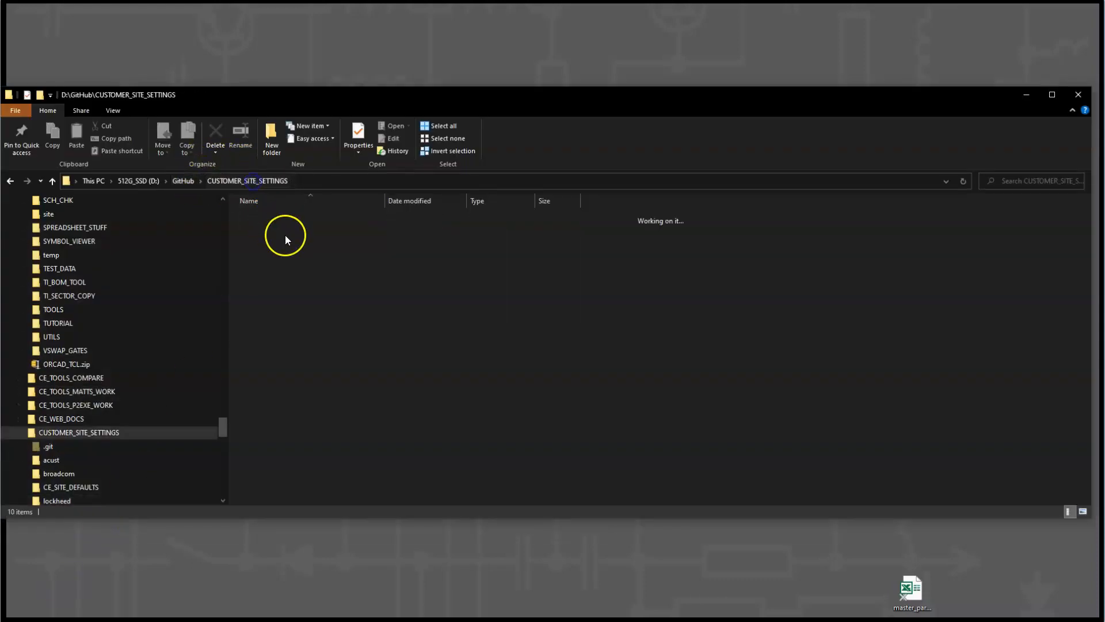
{"action": "double_click", "coordinate": [265, 265]}
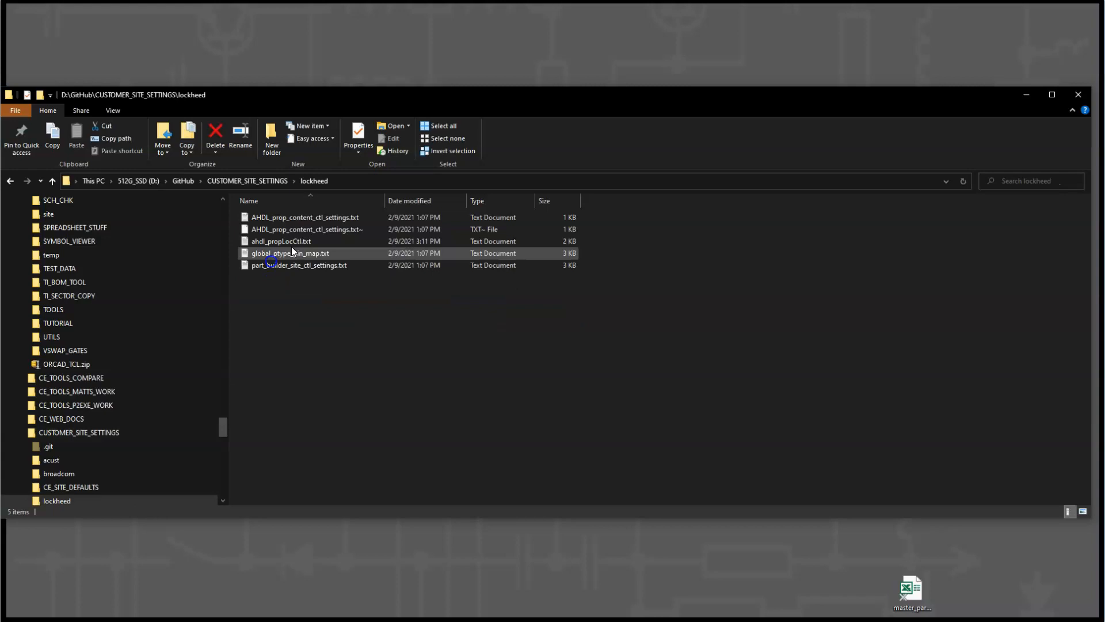
{"action": "left_click_drag", "start_coordinate": [402, 105], "coordinate": [494, 90]}
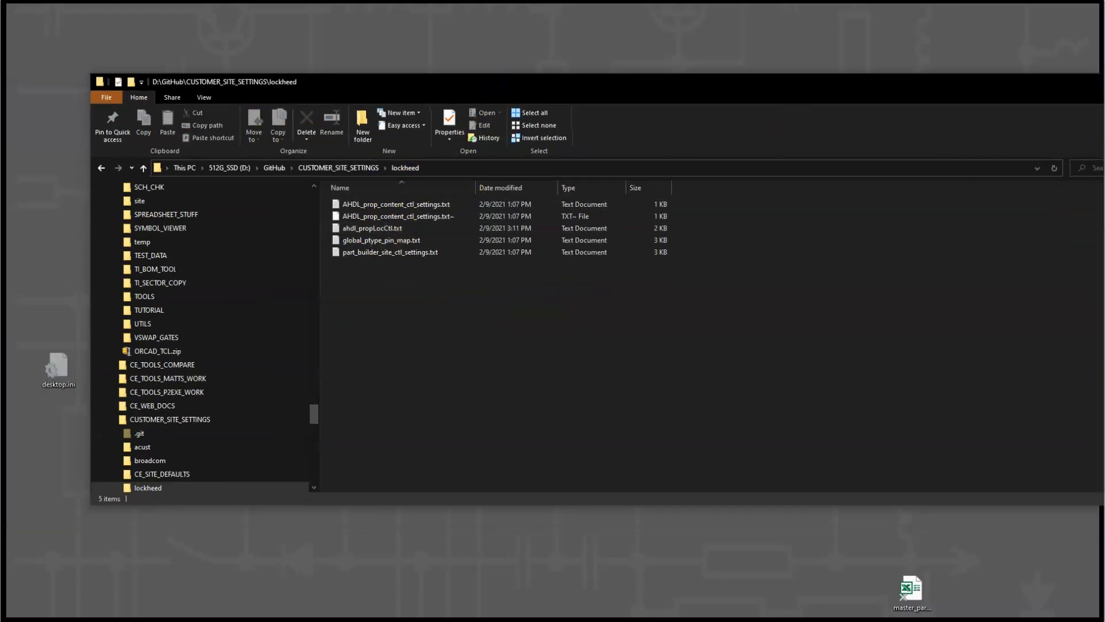
{"action": "left_click_drag", "start_coordinate": [1102, 300], "coordinate": [913, 295]}
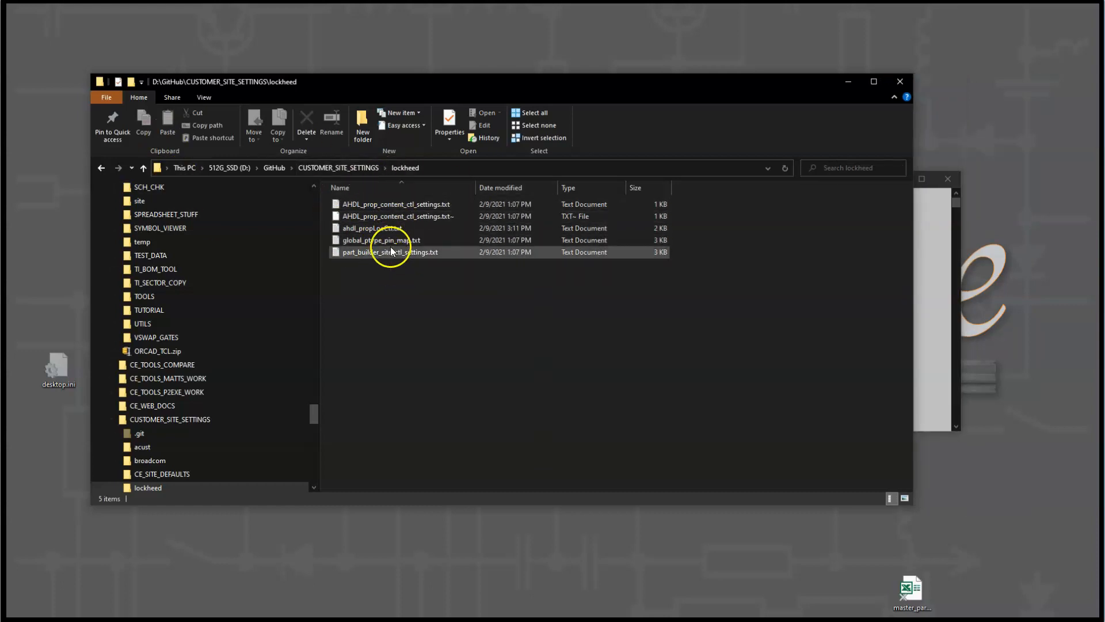
Step: In the command prompt, set CE_SITE_DIR to d:\gitHub\CUSTOMER_SITE_SETTINGS\lockheed and launch Part Builder through its Perl script
{"action": "left_click", "coordinate": [945, 301]}
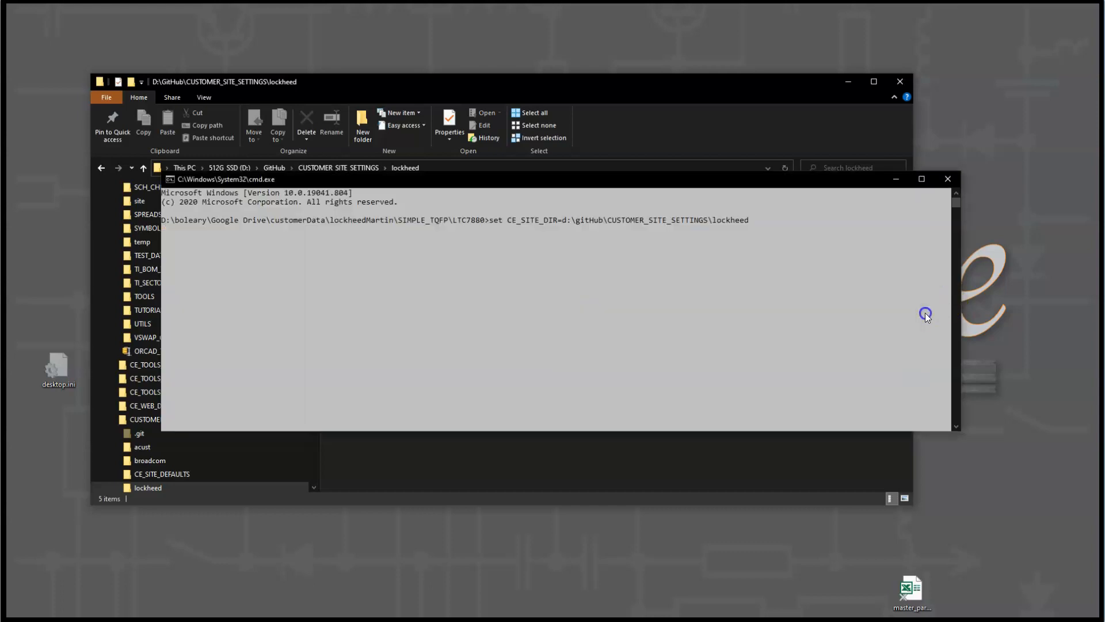
{"action": "key", "text": "Return"}
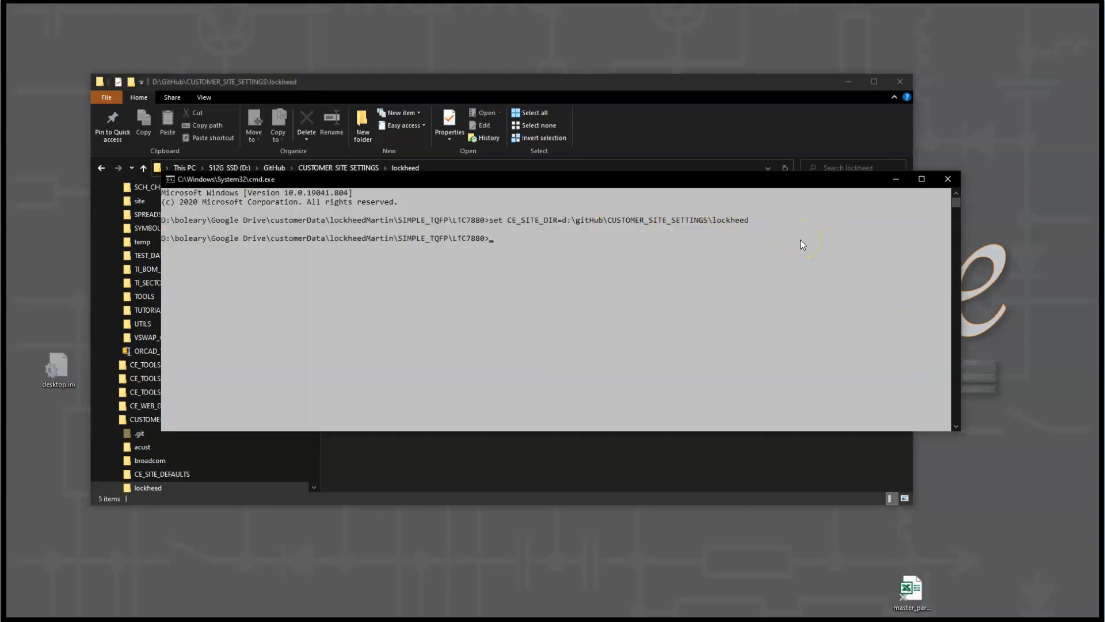
{"action": "right_click", "coordinate": [800, 247]}
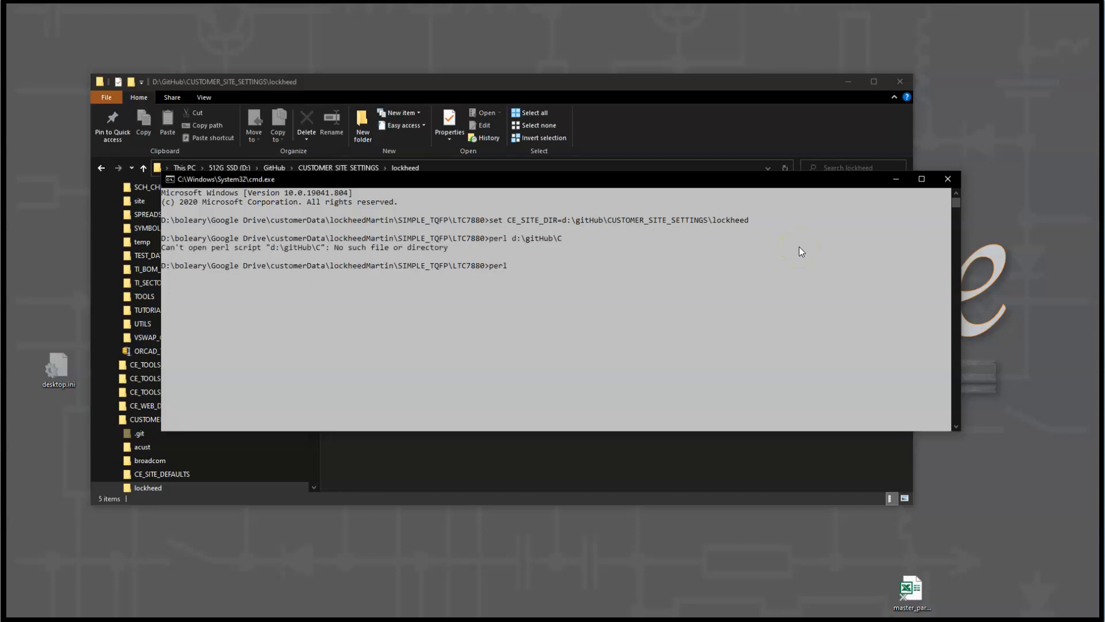
{"action": "type", "text": "%PB_PERL"}
{"action": "key", "text": "Return"}
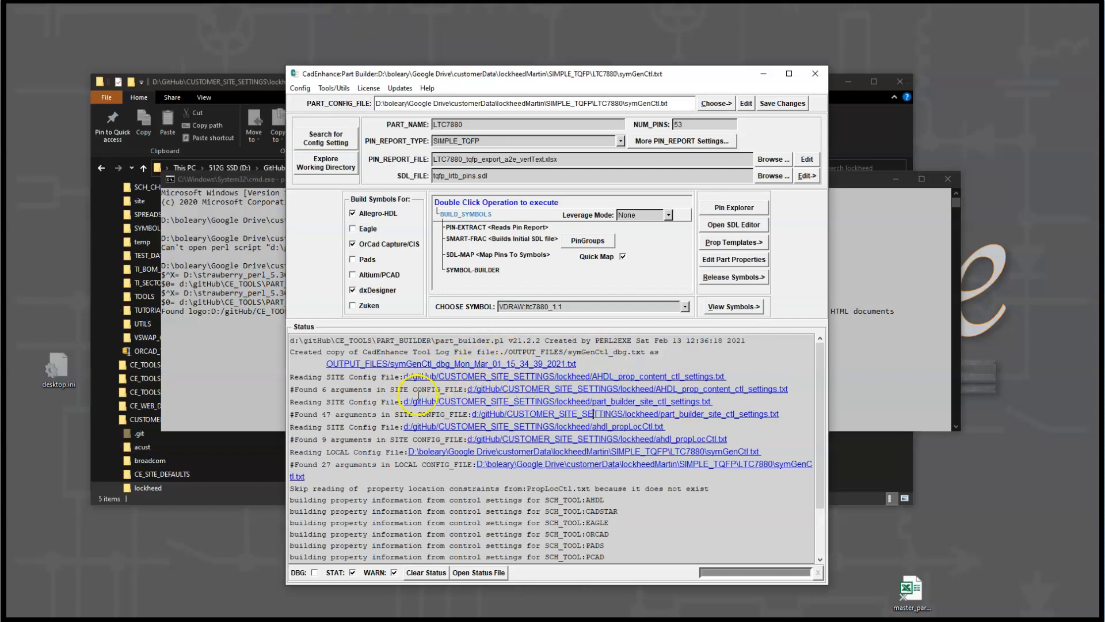
Step: Open the site configuration file AHDL_prop_content_ctl_settings.txt from the status log, widen its window to read the property settings, and close it
{"action": "left_click", "coordinate": [633, 390]}
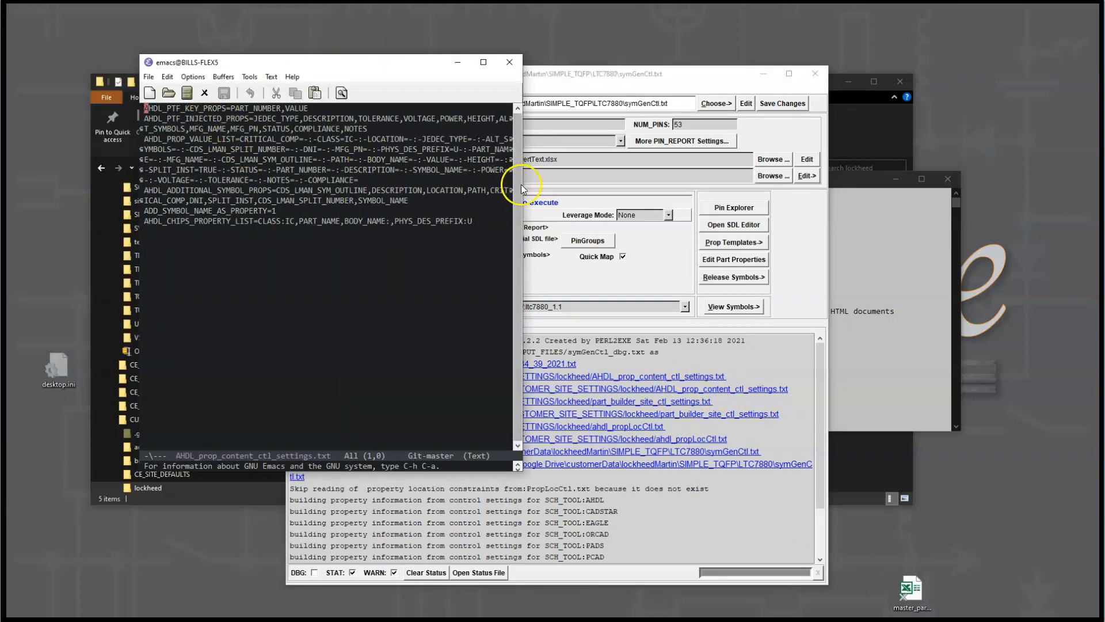
{"action": "left_click_drag", "start_coordinate": [525, 184], "coordinate": [732, 160]}
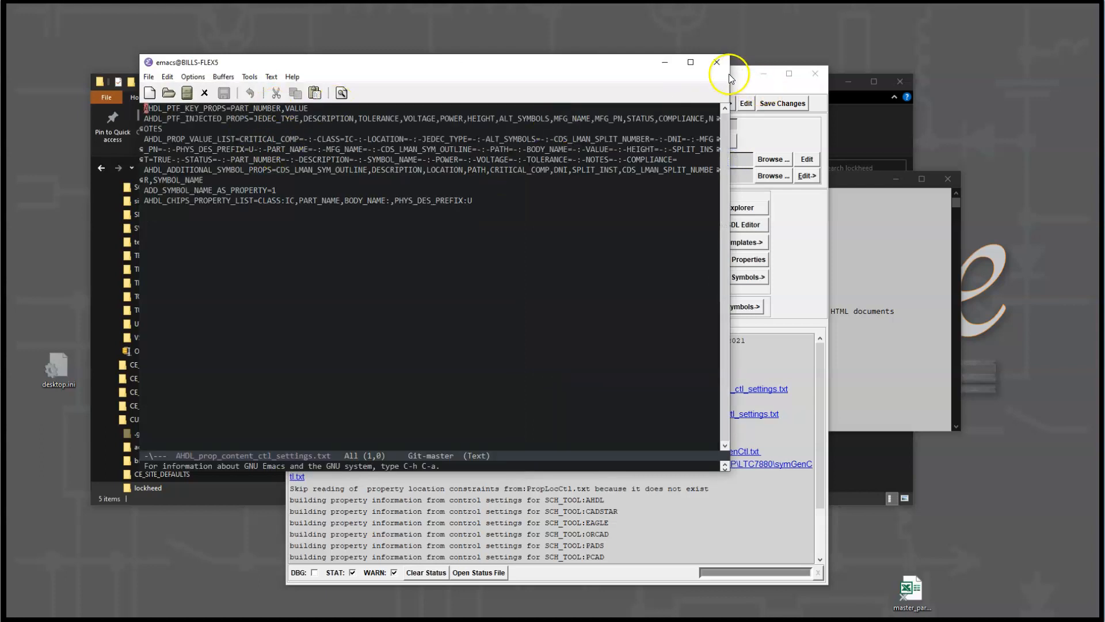
{"action": "left_click", "coordinate": [717, 62]}
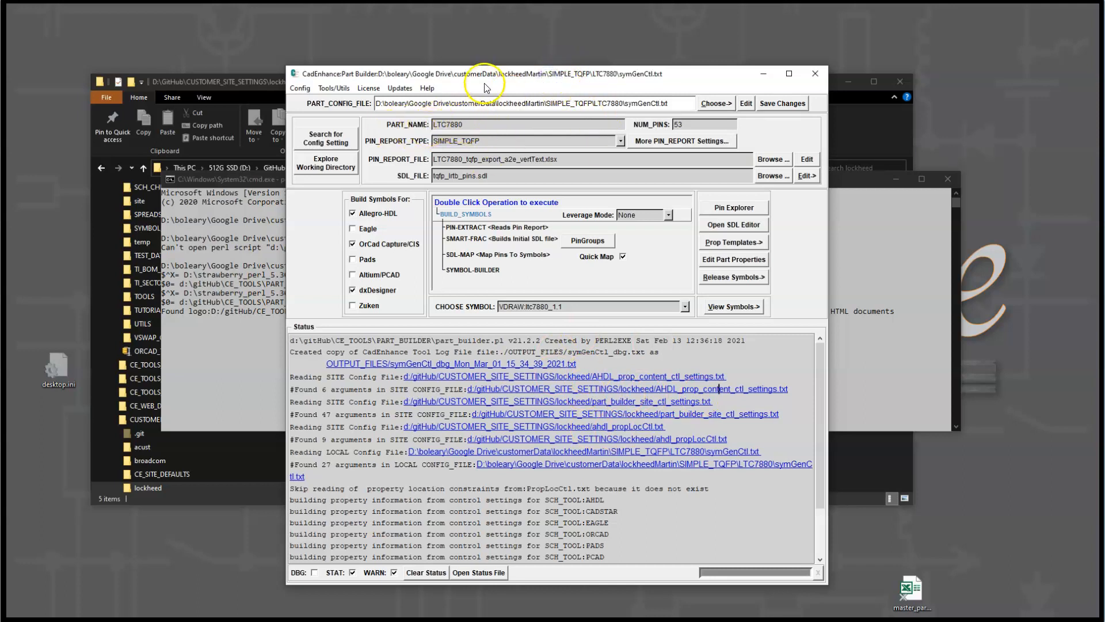
Step: Review the PIN-EXTRACT operation together with the configured pin report file and pin report type
{"action": "left_click", "coordinate": [498, 229]}
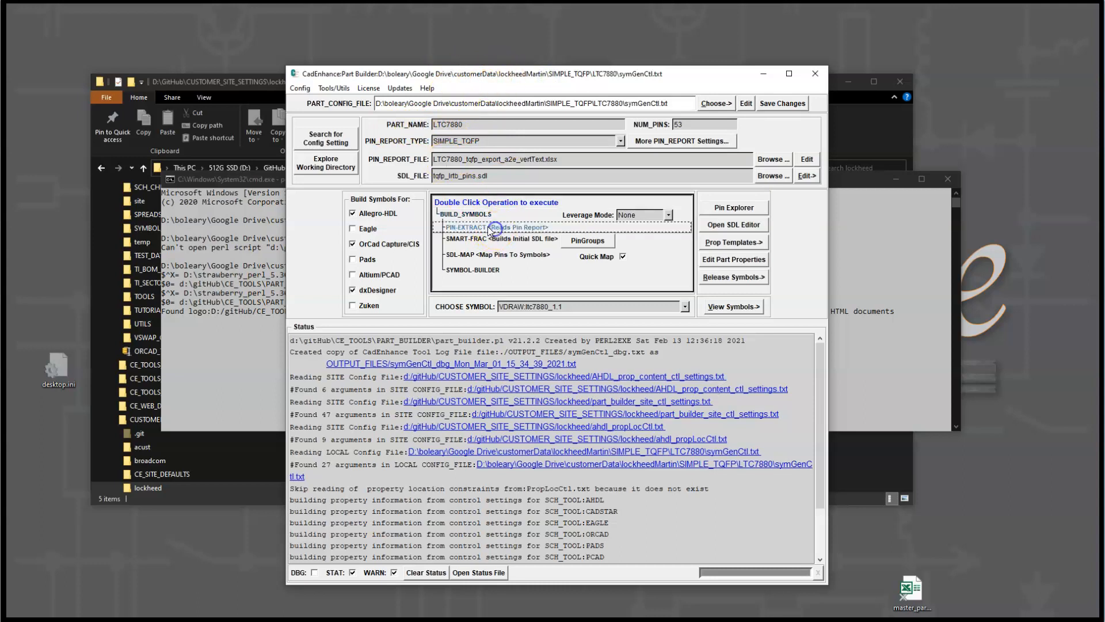
{"action": "triple_click", "coordinate": [563, 161]}
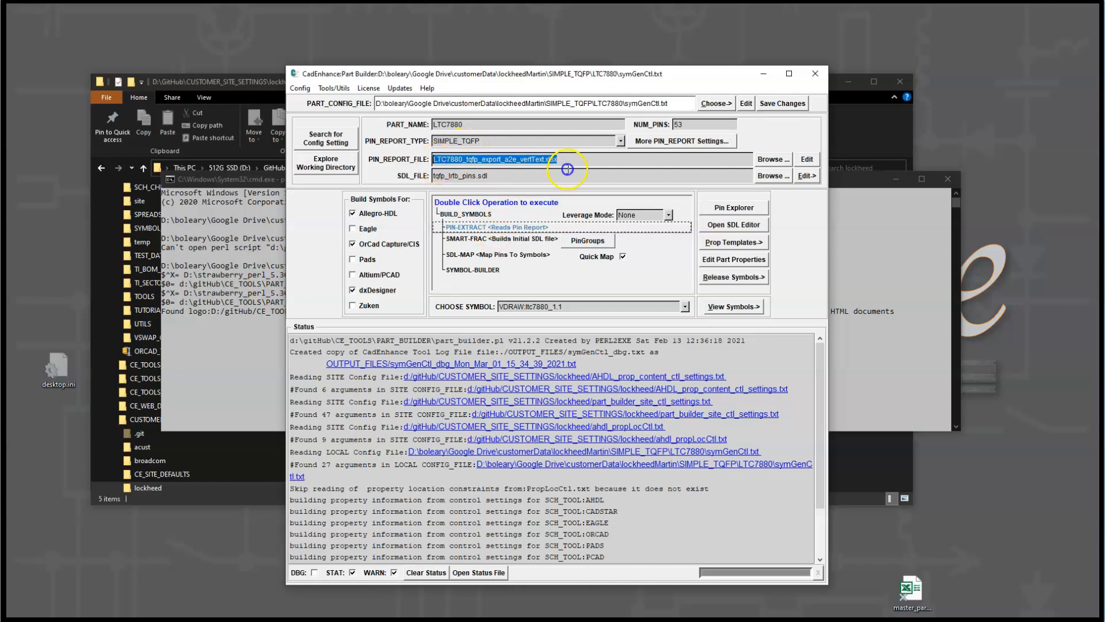
{"action": "left_click", "coordinate": [484, 143]}
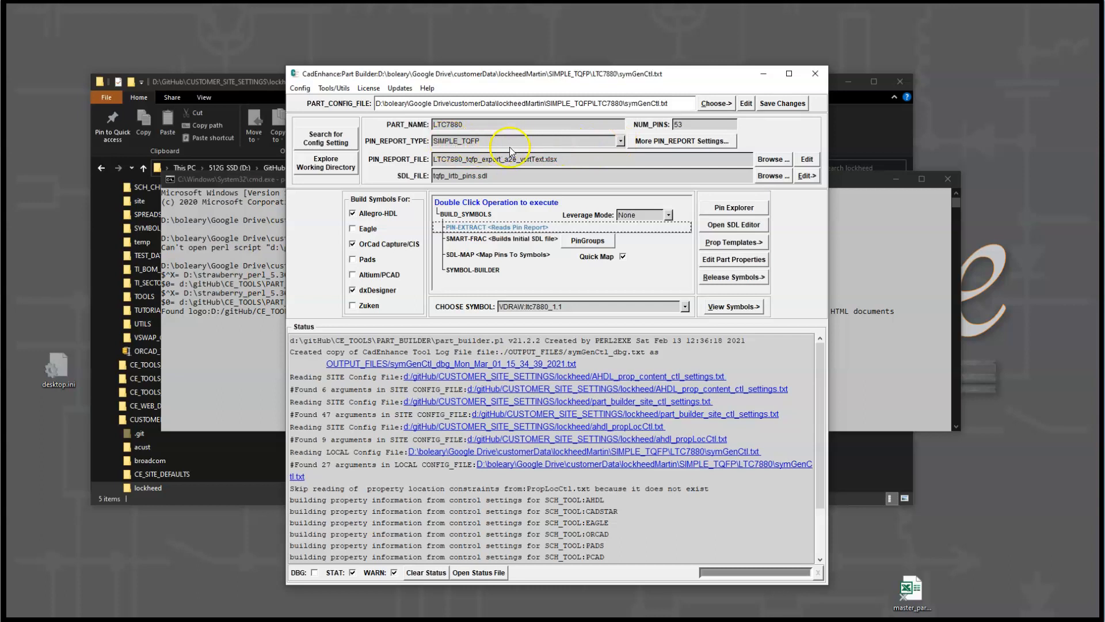
Step: Open the pin report LTC7880_tqfp_export_a2e_vertText.xlsx in Excel and examine the pin names and numbers around the package and its center pad
{"action": "left_click", "coordinate": [809, 165]}
{"action": "left_click", "coordinate": [609, 106]}
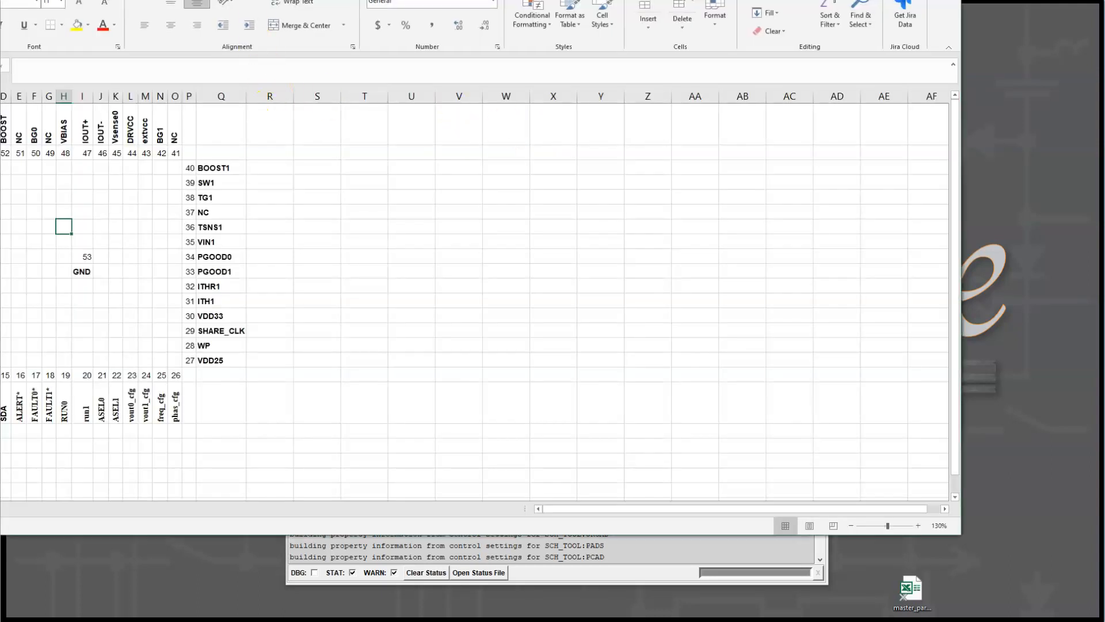
{"action": "left_click_drag", "start_coordinate": [259, 0], "coordinate": [541, 27]}
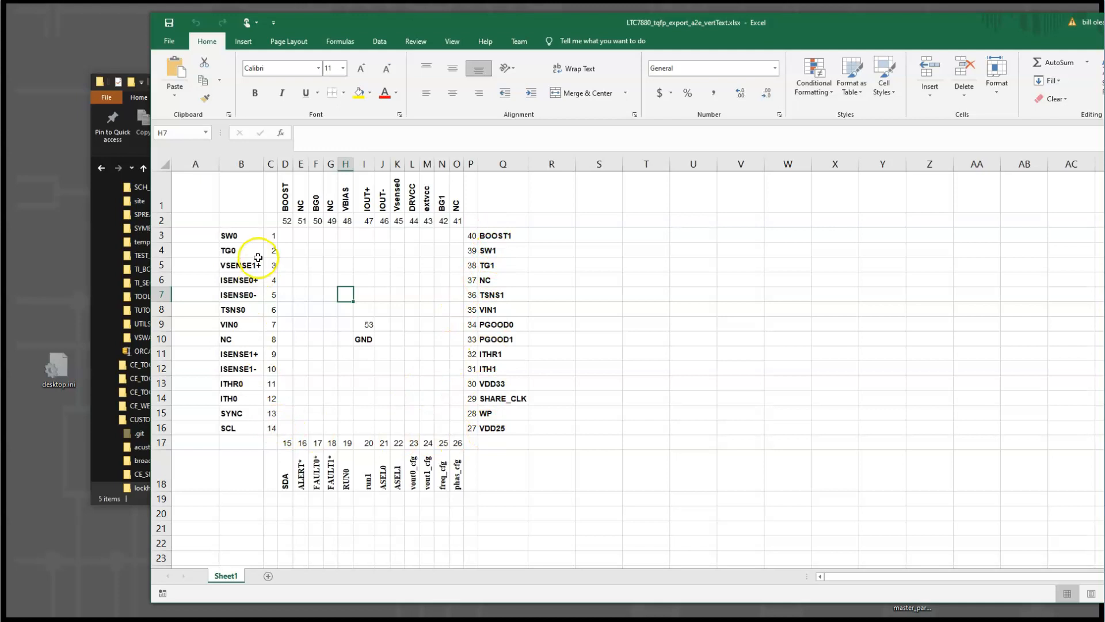
{"action": "left_click_drag", "start_coordinate": [240, 231], "coordinate": [275, 265]}
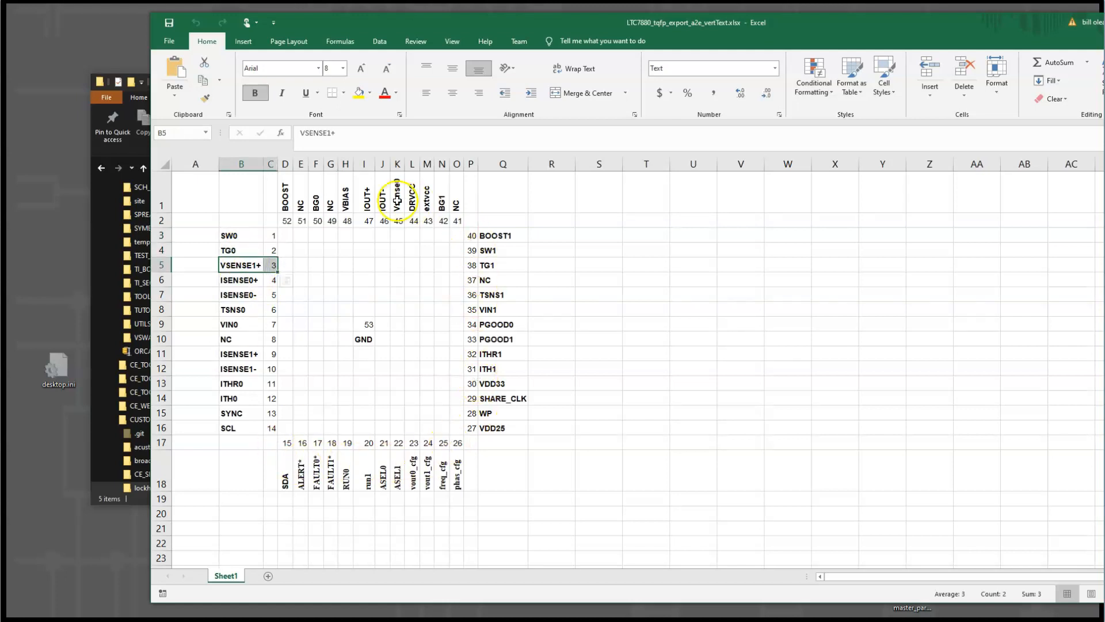
{"action": "left_click", "coordinate": [285, 207]}
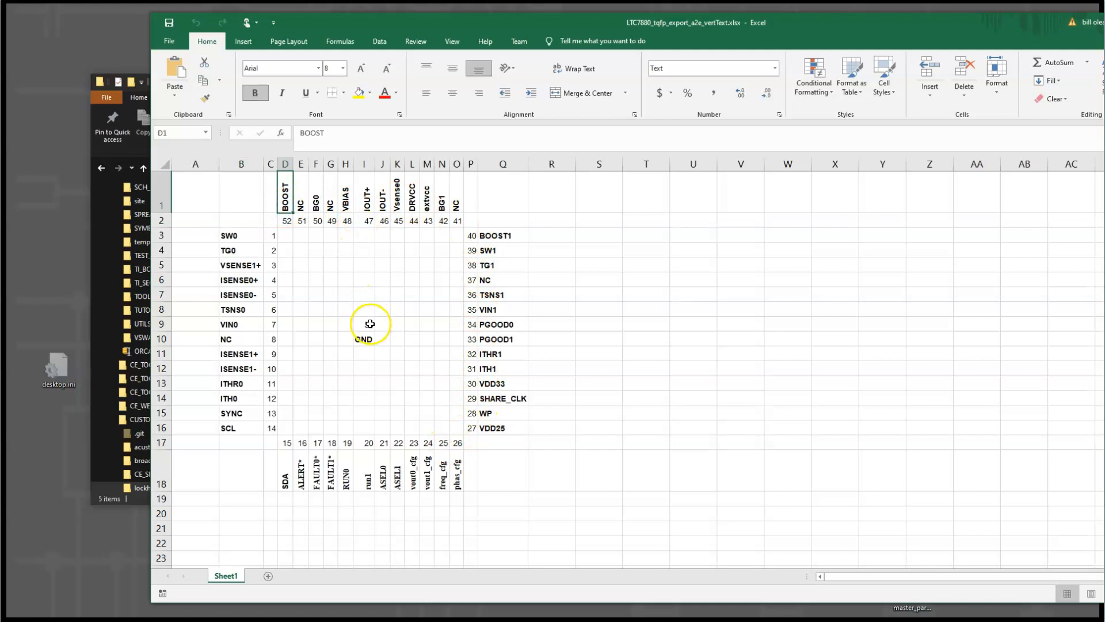
{"action": "left_click_drag", "start_coordinate": [368, 324], "coordinate": [368, 341]}
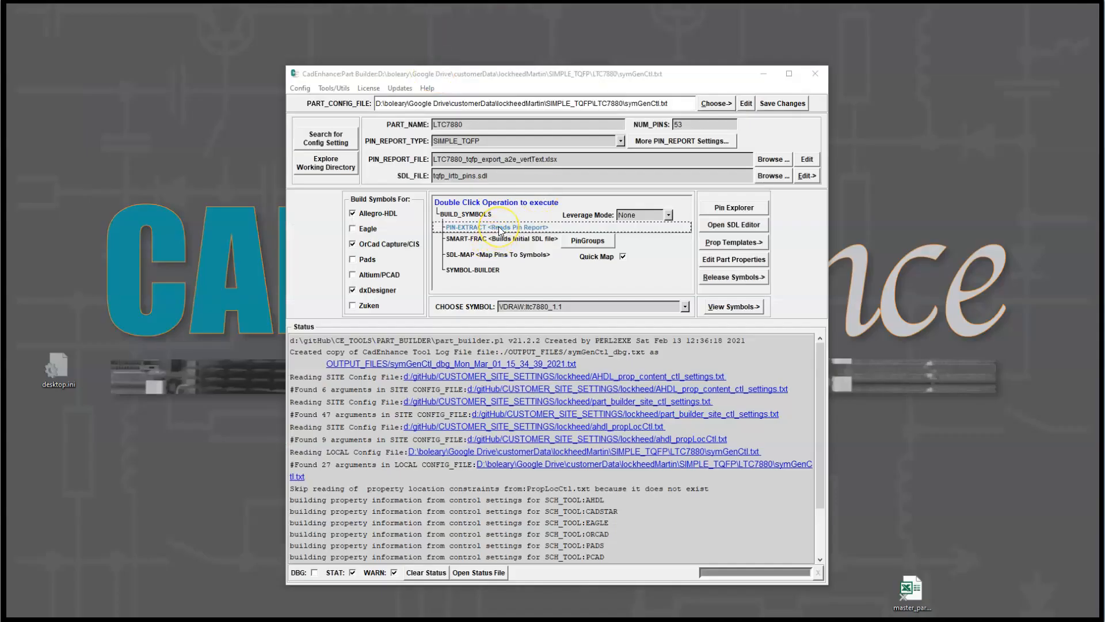
Step: Run PIN-EXTRACT on the LTC7880 pin report and open the Pin Explorer fully in view
{"action": "double_click", "coordinate": [500, 229]}
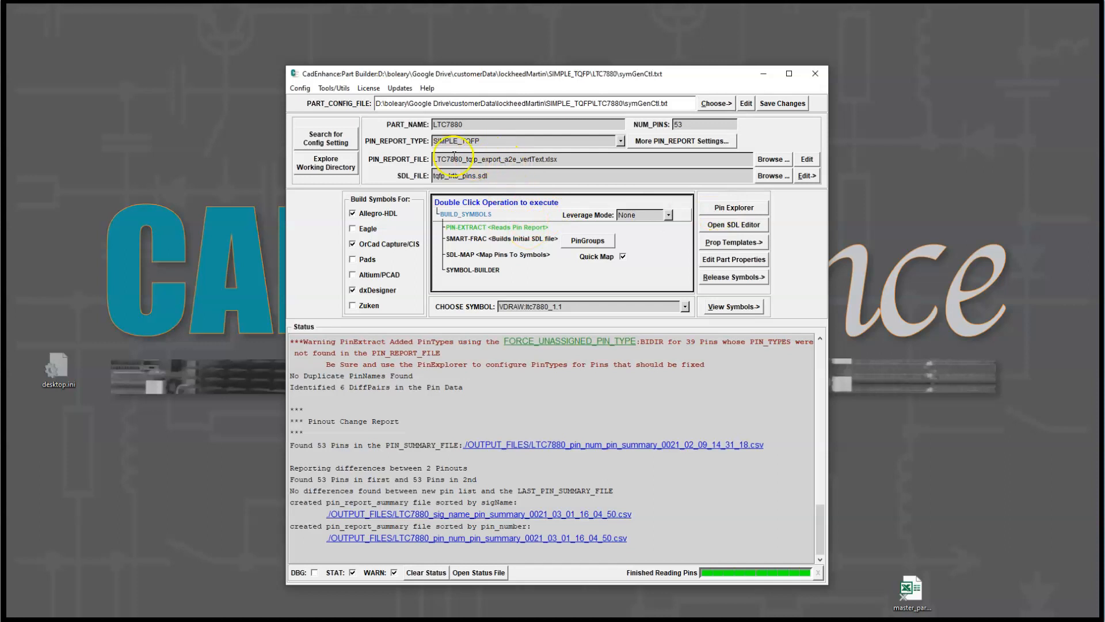
{"action": "left_click", "coordinate": [736, 208]}
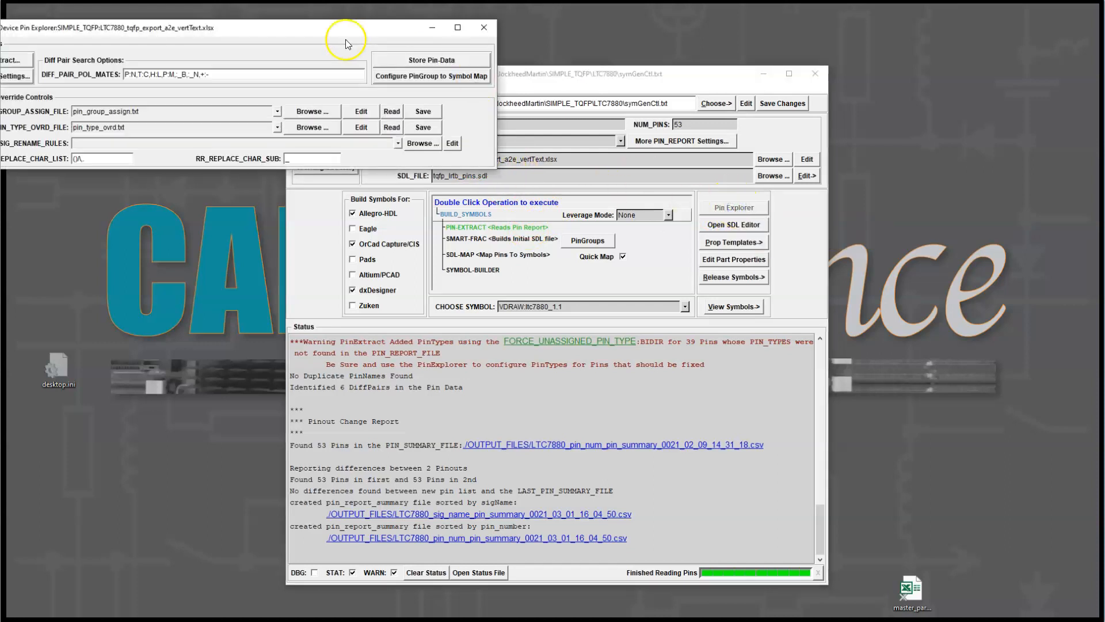
{"action": "left_click_drag", "start_coordinate": [426, 33], "coordinate": [617, 45]}
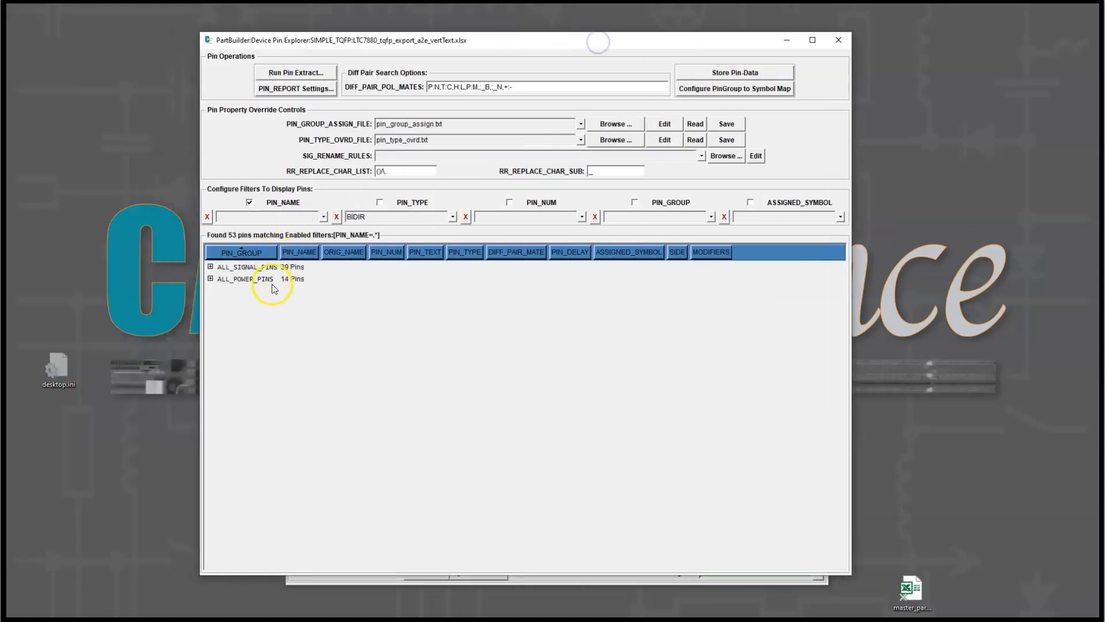
Step: Expand the ALL_POWER_PINS and ALL_SIGNAL_PINS groups and examine the pin types assigned to their pins
{"action": "left_click", "coordinate": [210, 279]}
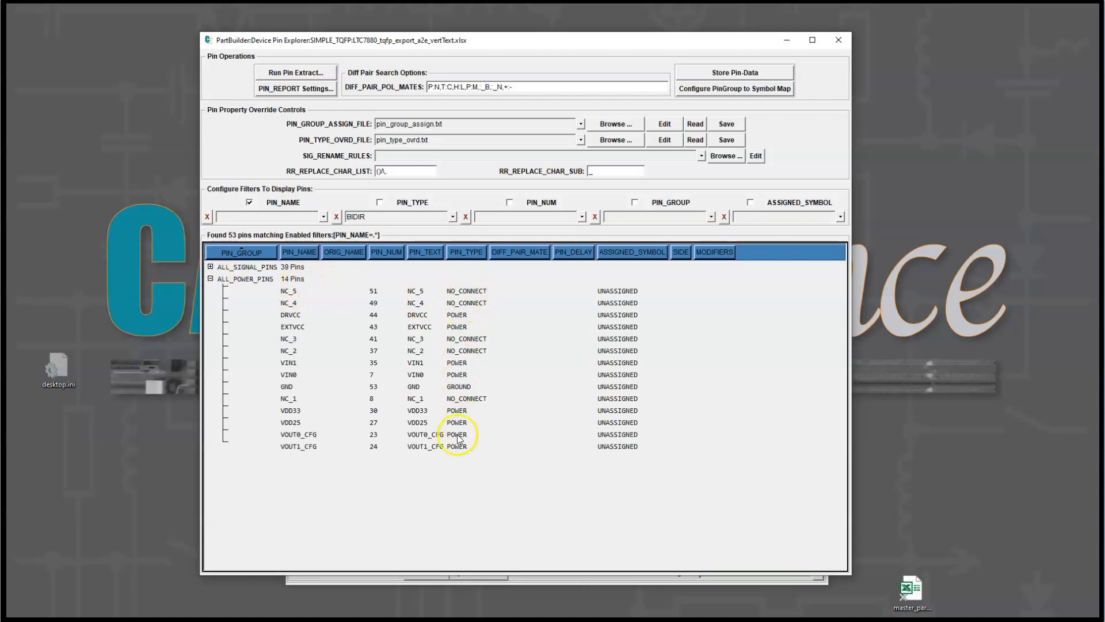
{"action": "left_click", "coordinate": [210, 267]}
{"action": "scroll", "coordinate": [489, 333], "scroll_direction": "up", "scroll_amount": 3}
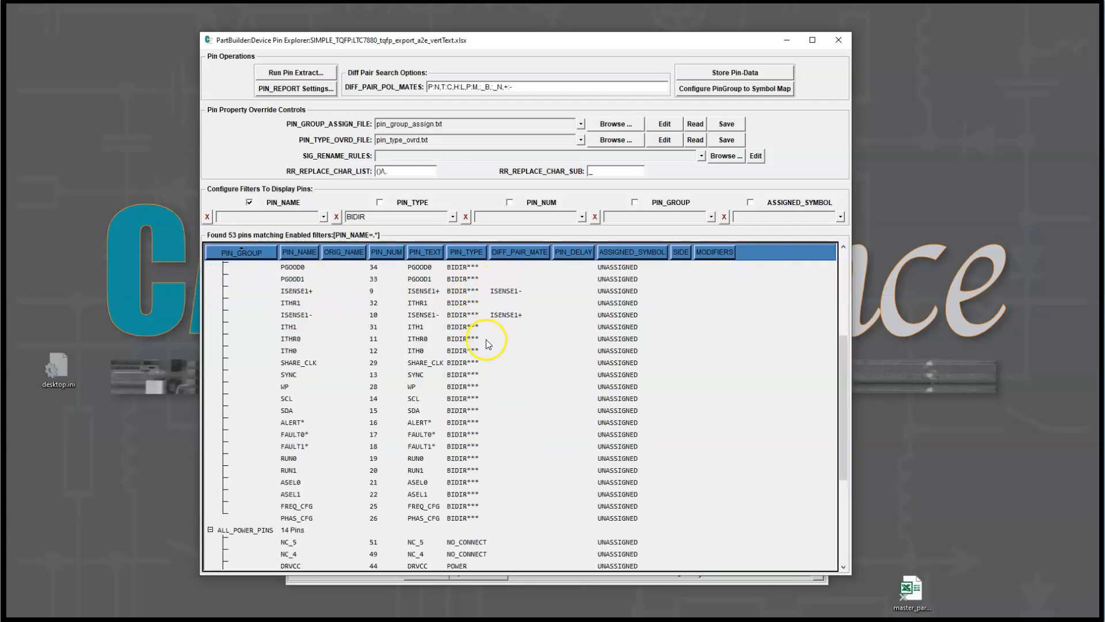
{"action": "left_click", "coordinate": [466, 279]}
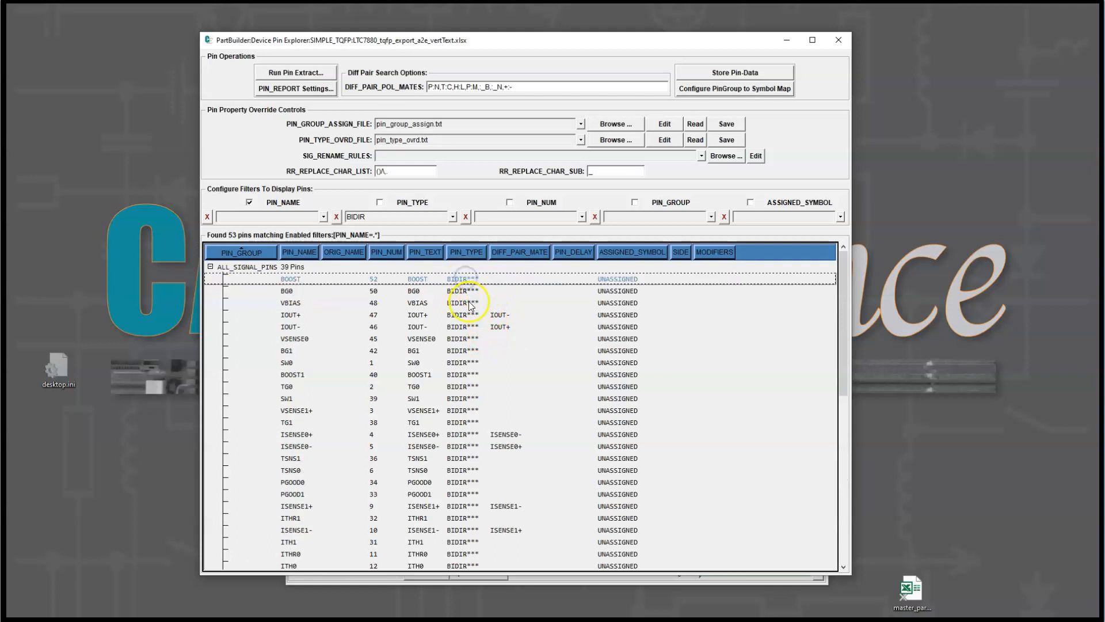
{"action": "scroll", "coordinate": [467, 294], "scroll_direction": "down", "scroll_amount": 4}
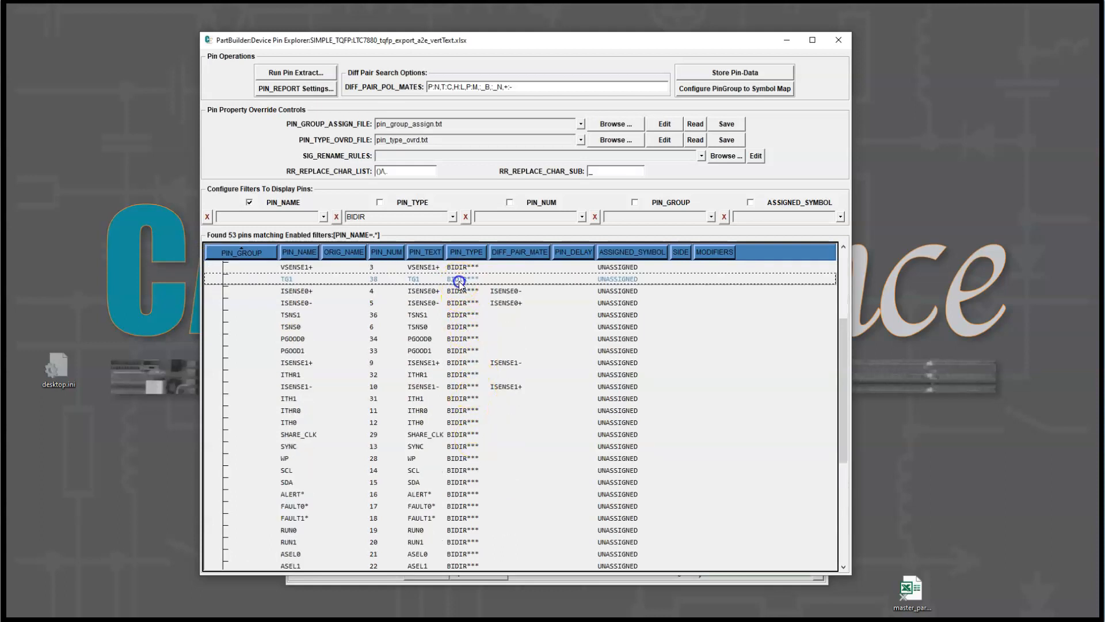
{"action": "scroll", "coordinate": [463, 288], "scroll_direction": "down", "scroll_amount": 4}
{"action": "left_click", "coordinate": [468, 444]}
{"action": "scroll", "coordinate": [475, 403], "scroll_direction": "up", "scroll_amount": 8}
{"action": "scroll", "coordinate": [486, 391], "scroll_direction": "down", "scroll_amount": 7}
{"action": "scroll", "coordinate": [482, 403], "scroll_direction": "up", "scroll_amount": 7}
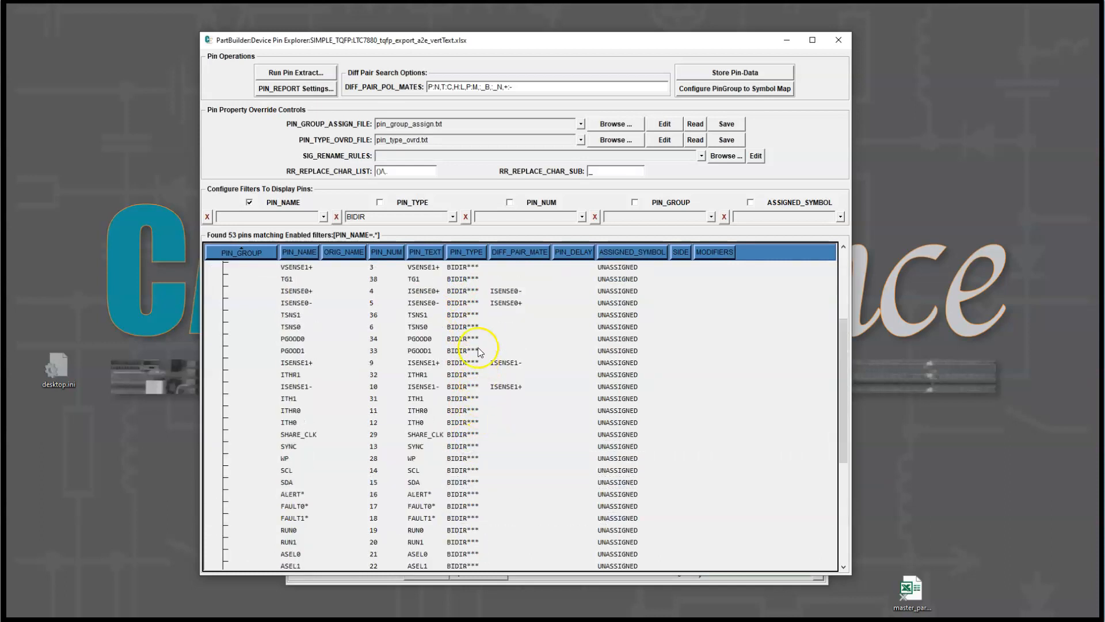
Step: Assign the INPUT pin type to the VSENSE0 and VSENSE1+ signal pins
{"action": "left_click", "coordinate": [291, 280]}
{"action": "left_click", "coordinate": [299, 339]}
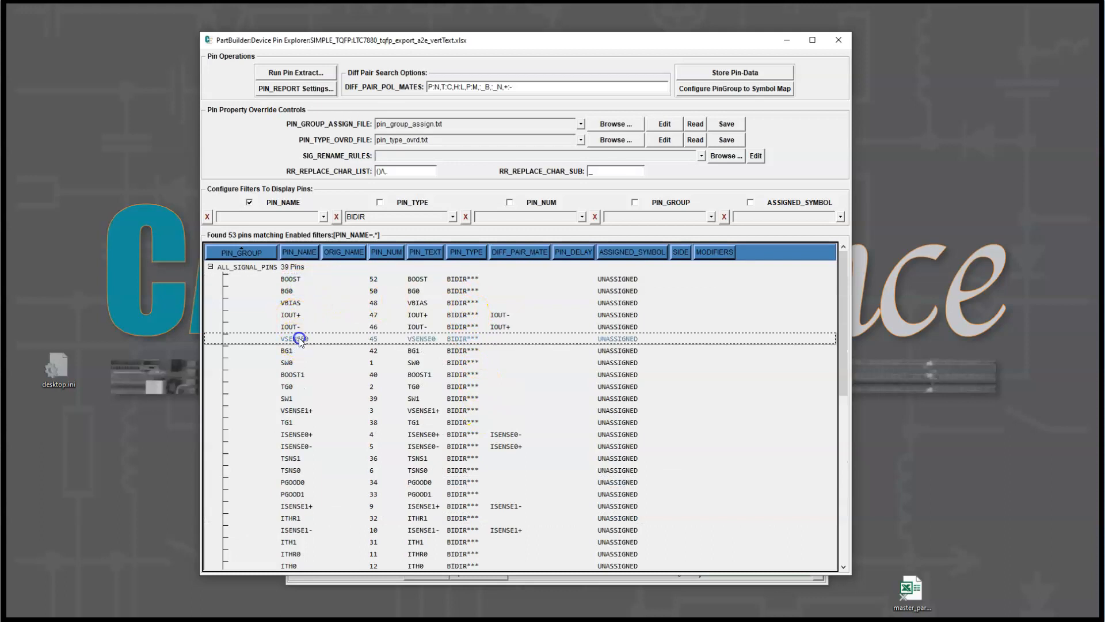
{"action": "left_click", "coordinate": [299, 412], "text": "ctrl"}
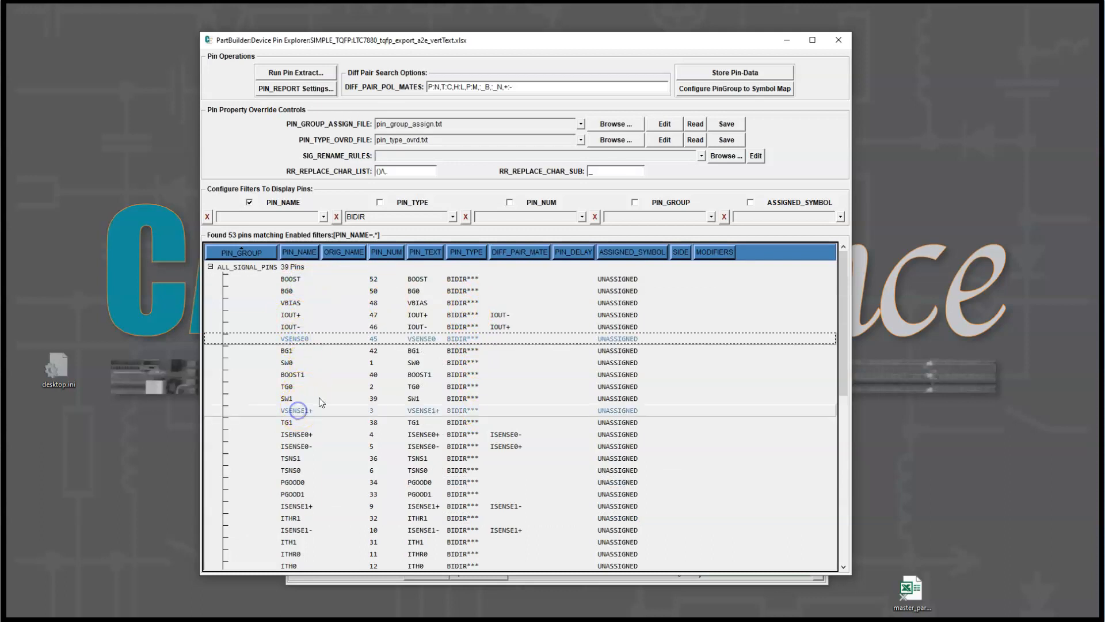
{"action": "right_click", "coordinate": [339, 342]}
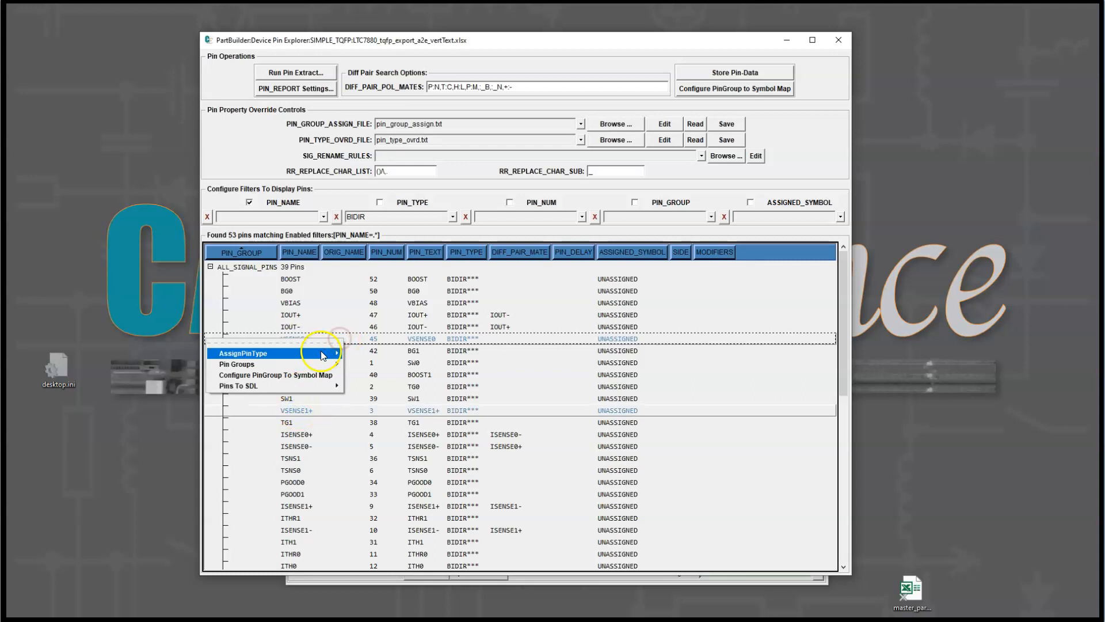
{"action": "mouse_move", "coordinate": [323, 353]}
{"action": "left_click", "coordinate": [378, 384]}
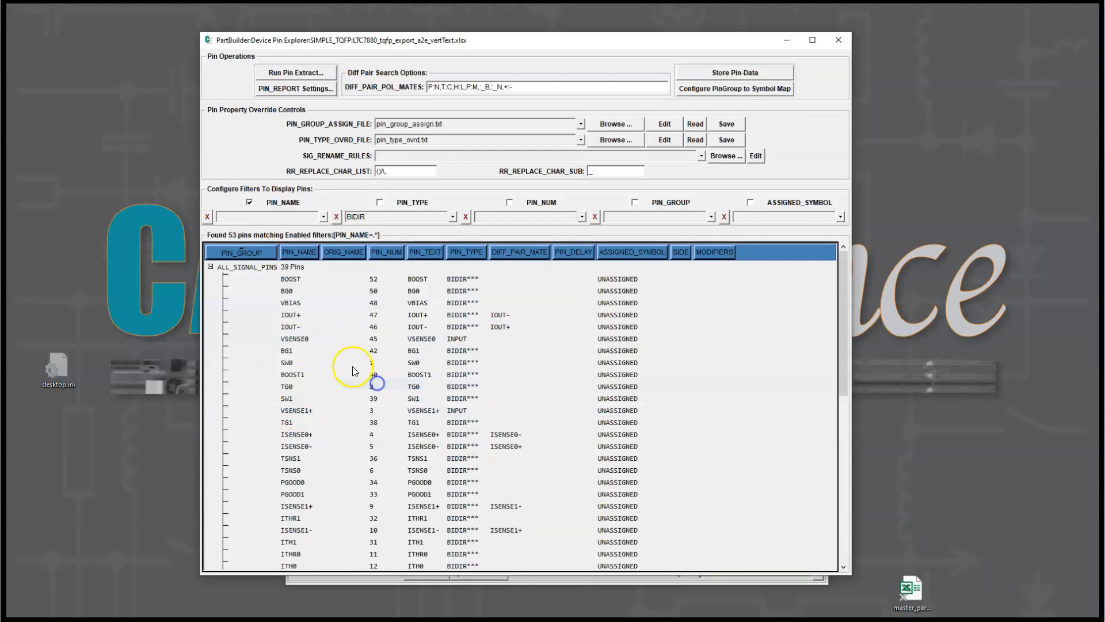
Step: Assign the INPUT pin type to the BOOST and BOOST1 signal pins
{"action": "left_click", "coordinate": [288, 351]}
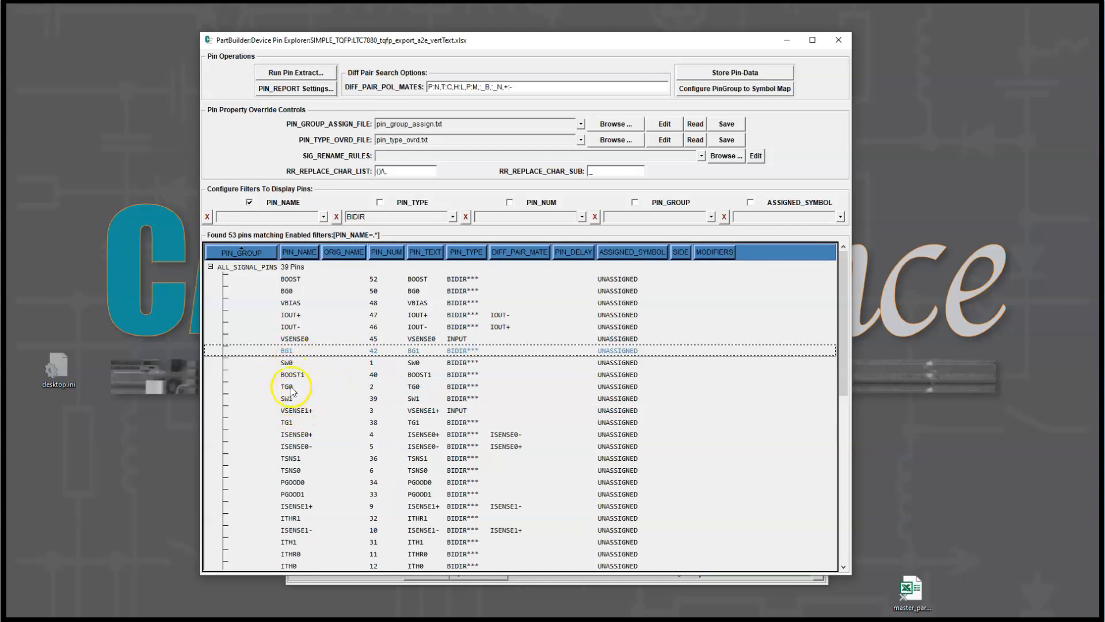
{"action": "left_click", "coordinate": [302, 376]}
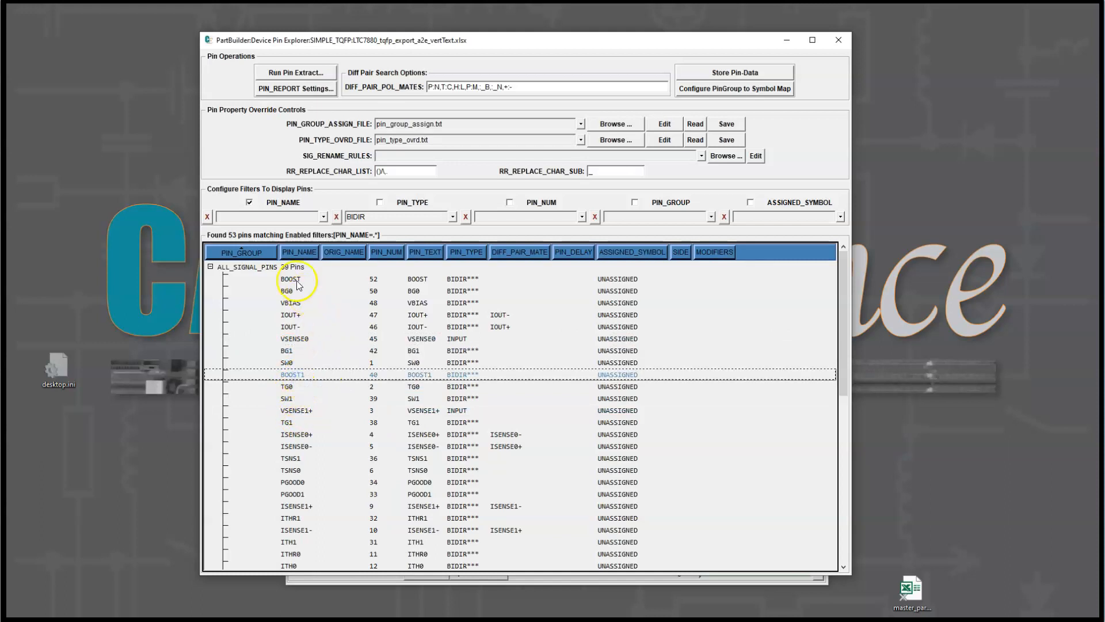
{"action": "left_click", "coordinate": [296, 281], "text": "ctrl"}
{"action": "right_click", "coordinate": [293, 377]}
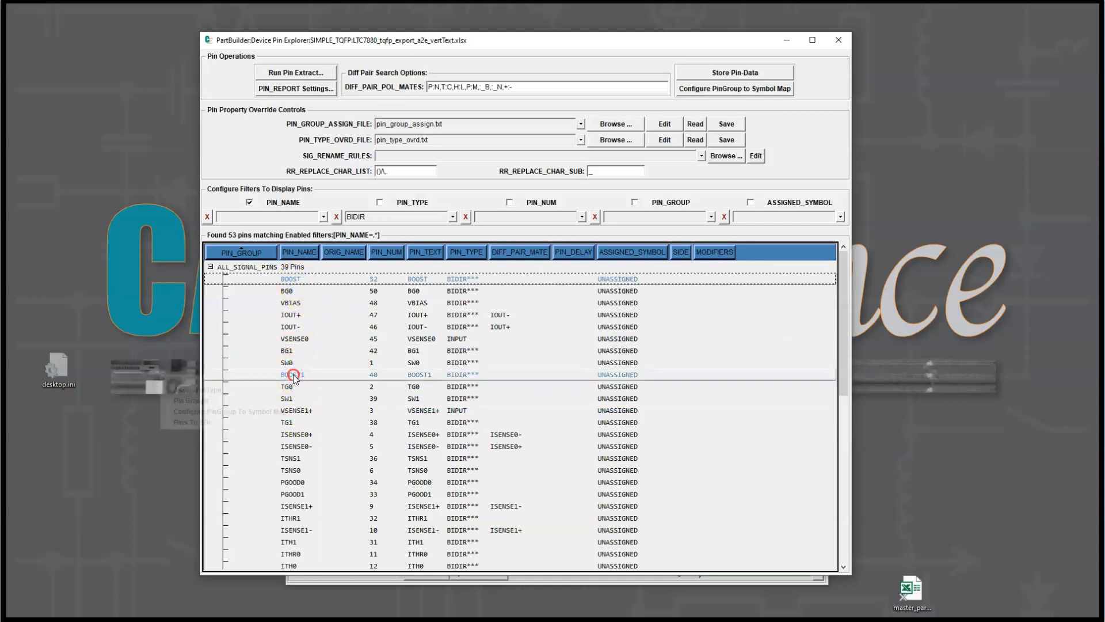
{"action": "left_click", "coordinate": [287, 390]}
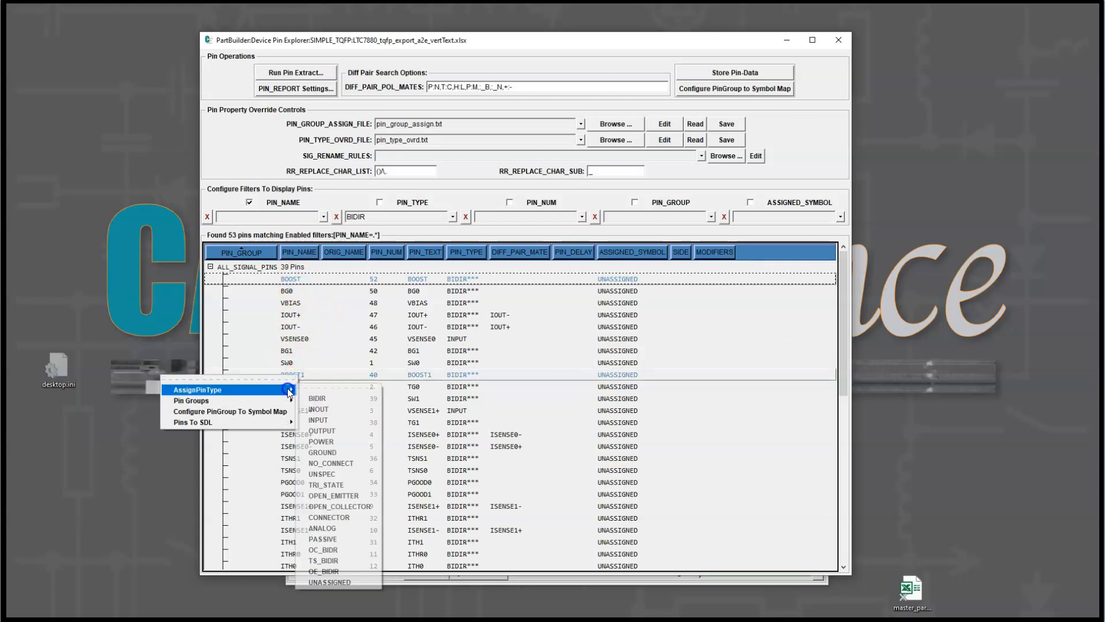
{"action": "left_click", "coordinate": [330, 421]}
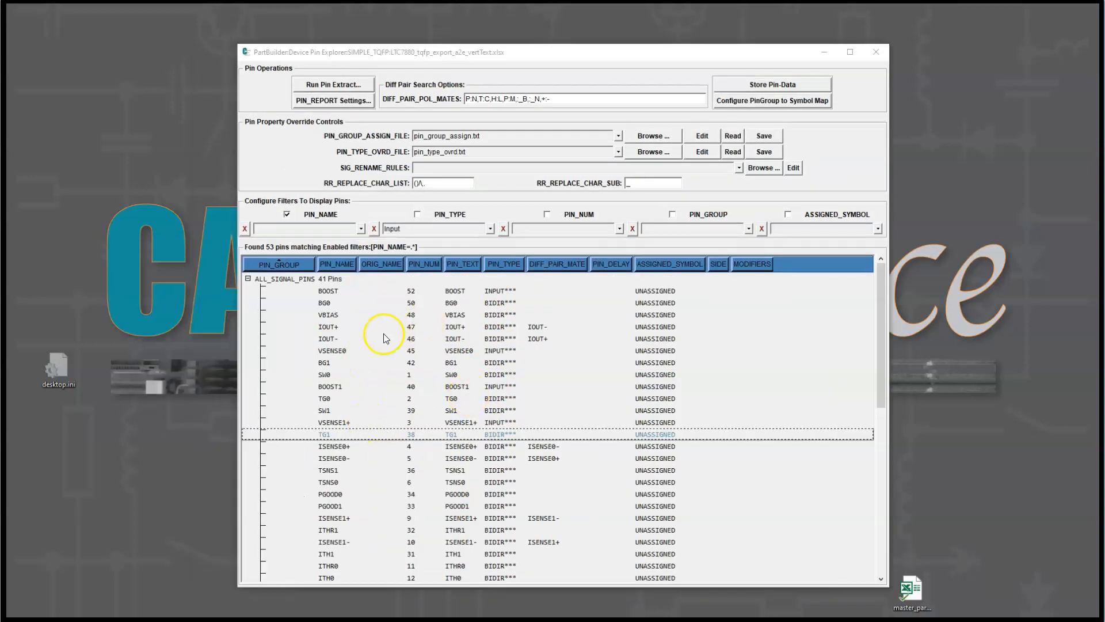
Step: Examine the assignable pin types, the pin type override file entry and the pin types across the signal and power groups
{"action": "right_click", "coordinate": [450, 291]}
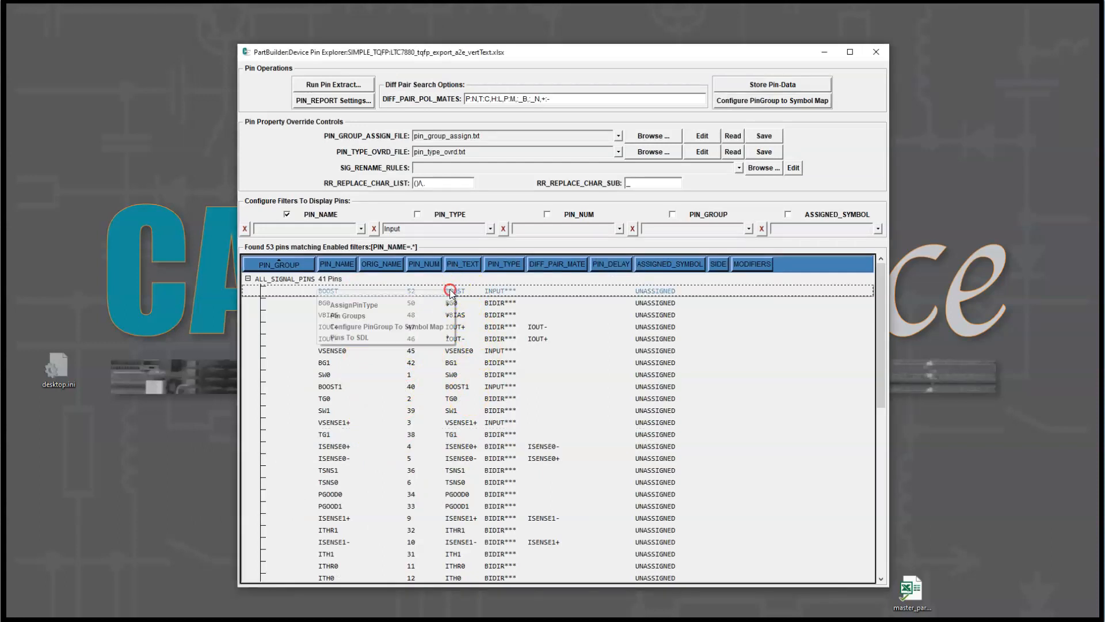
{"action": "mouse_move", "coordinate": [444, 305]}
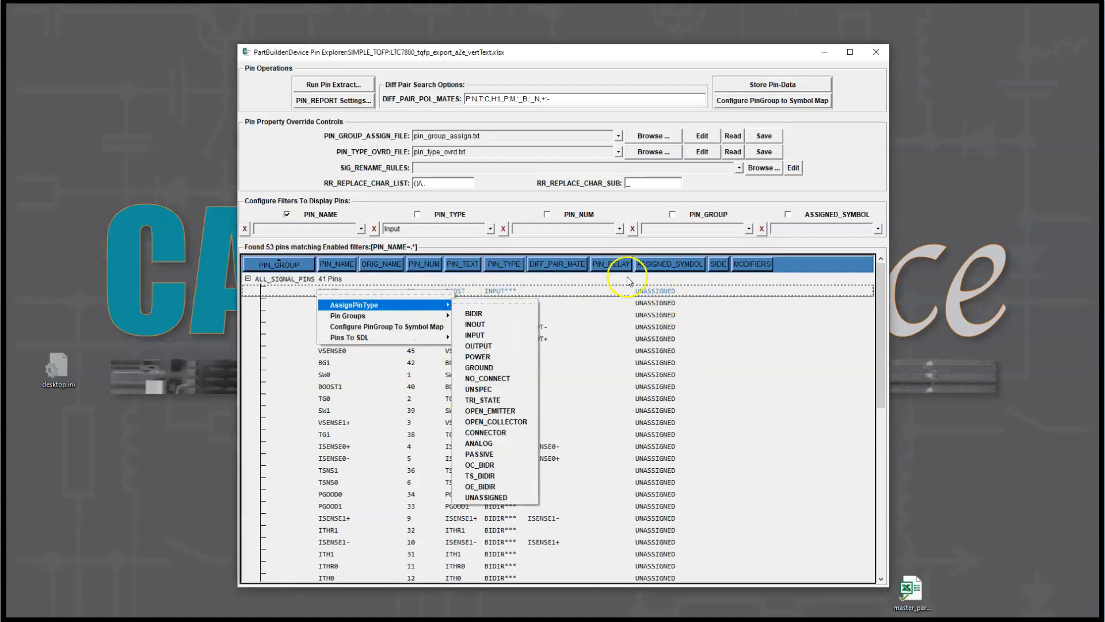
{"action": "left_click", "coordinate": [739, 296]}
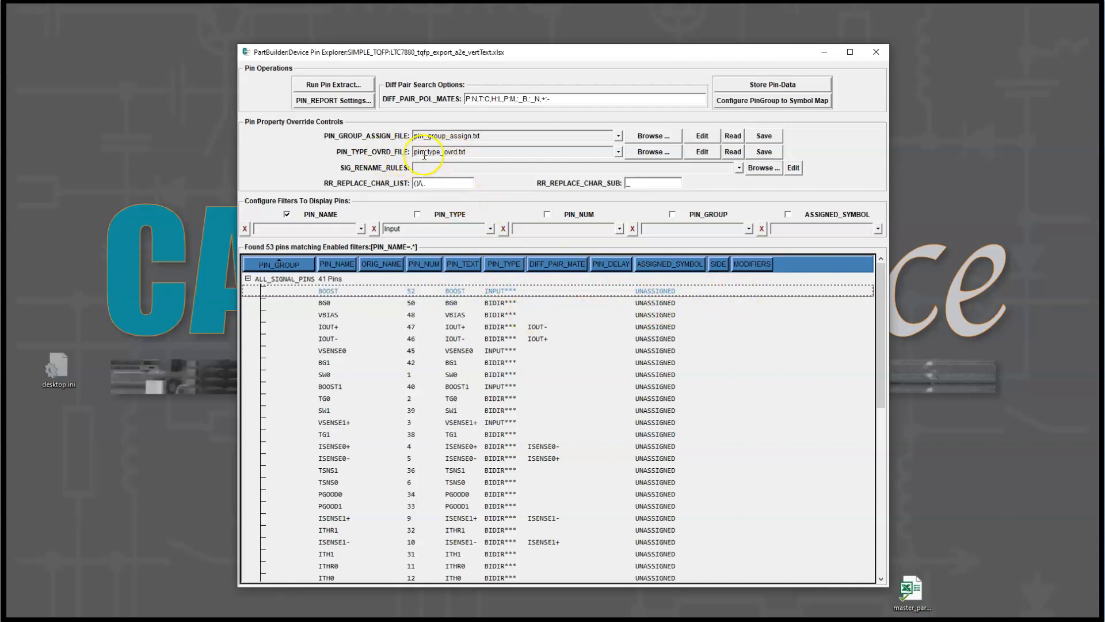
{"action": "left_click_drag", "start_coordinate": [418, 152], "coordinate": [479, 153]}
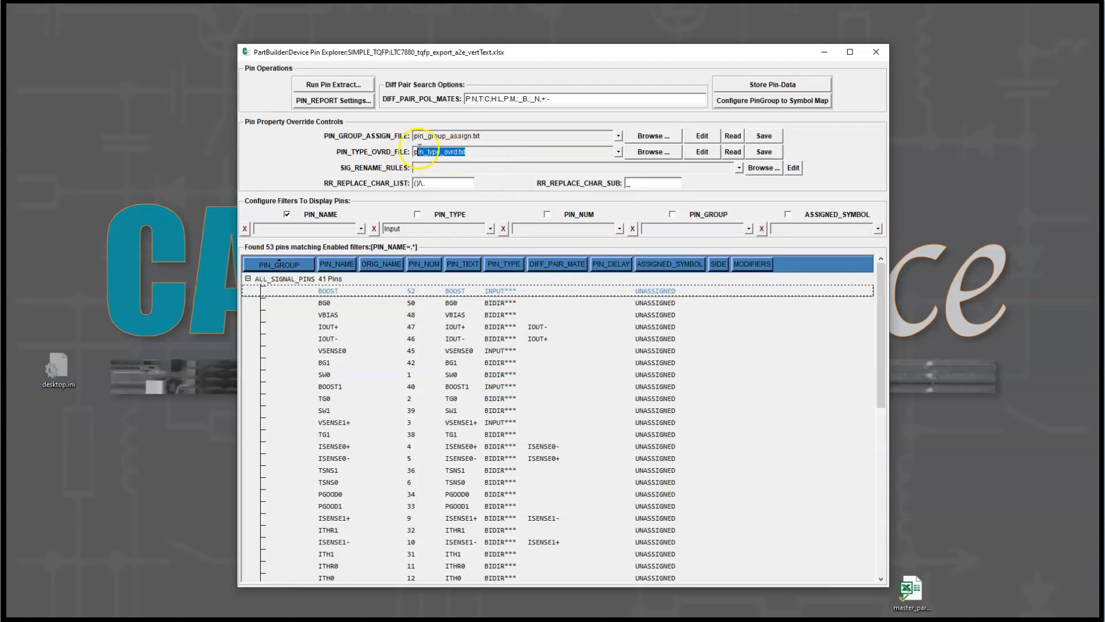
{"action": "left_click", "coordinate": [452, 152]}
{"action": "left_click", "coordinate": [482, 152]}
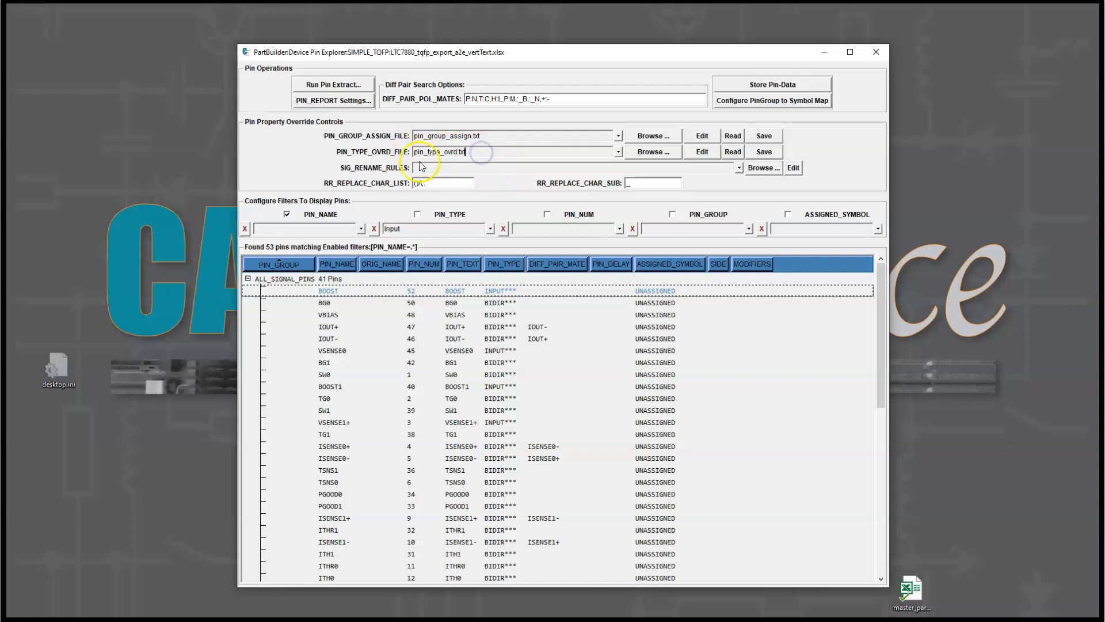
{"action": "left_click", "coordinate": [452, 377]}
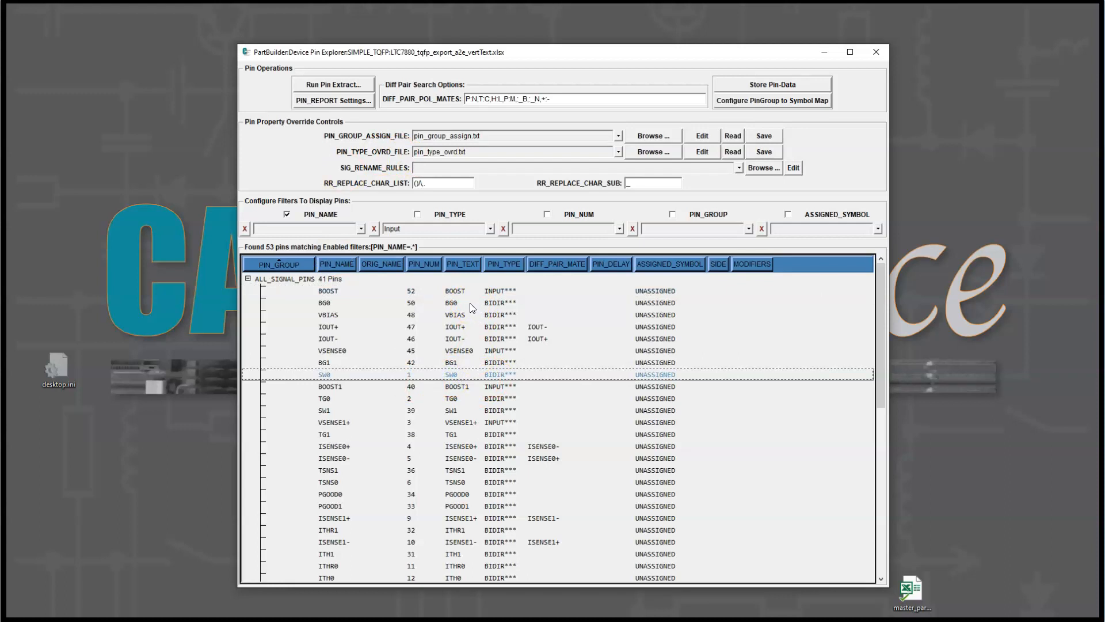
{"action": "scroll", "coordinate": [470, 314], "scroll_direction": "down", "scroll_amount": 2}
{"action": "scroll", "coordinate": [472, 322], "scroll_direction": "up", "scroll_amount": 2}
{"action": "scroll", "coordinate": [521, 375], "scroll_direction": "down", "scroll_amount": 3}
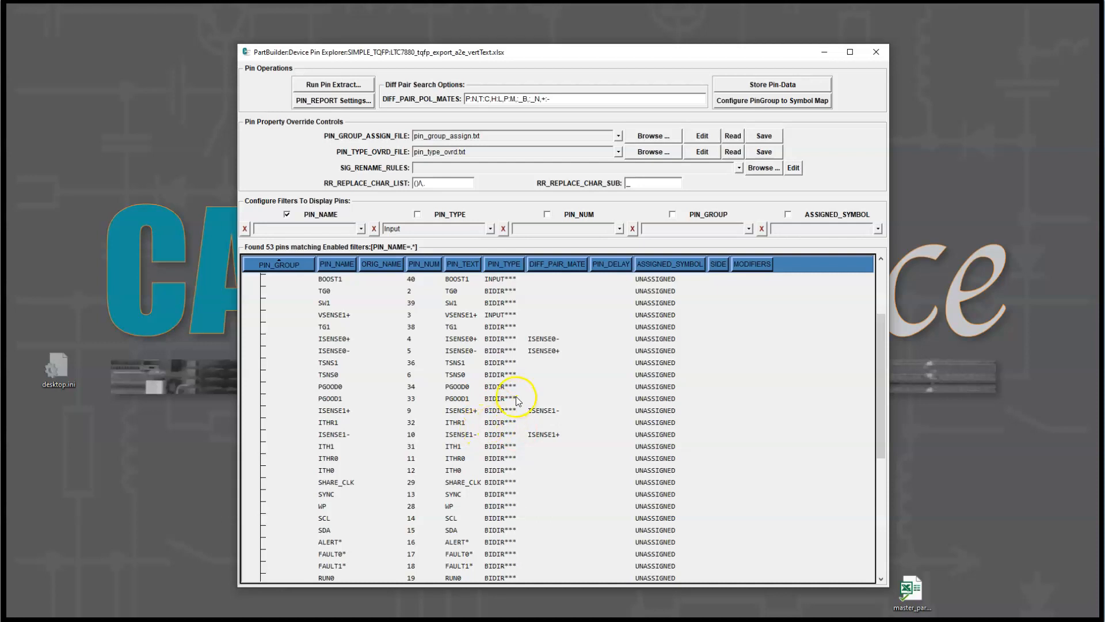
{"action": "scroll", "coordinate": [511, 403], "scroll_direction": "down", "scroll_amount": 7}
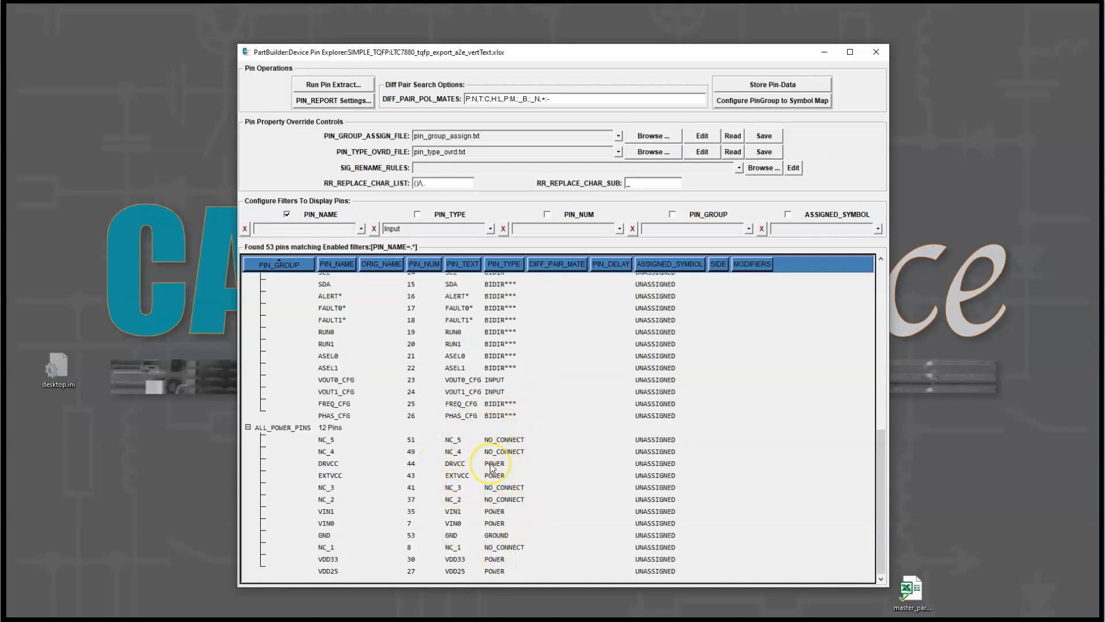
{"action": "left_click", "coordinate": [429, 152]}
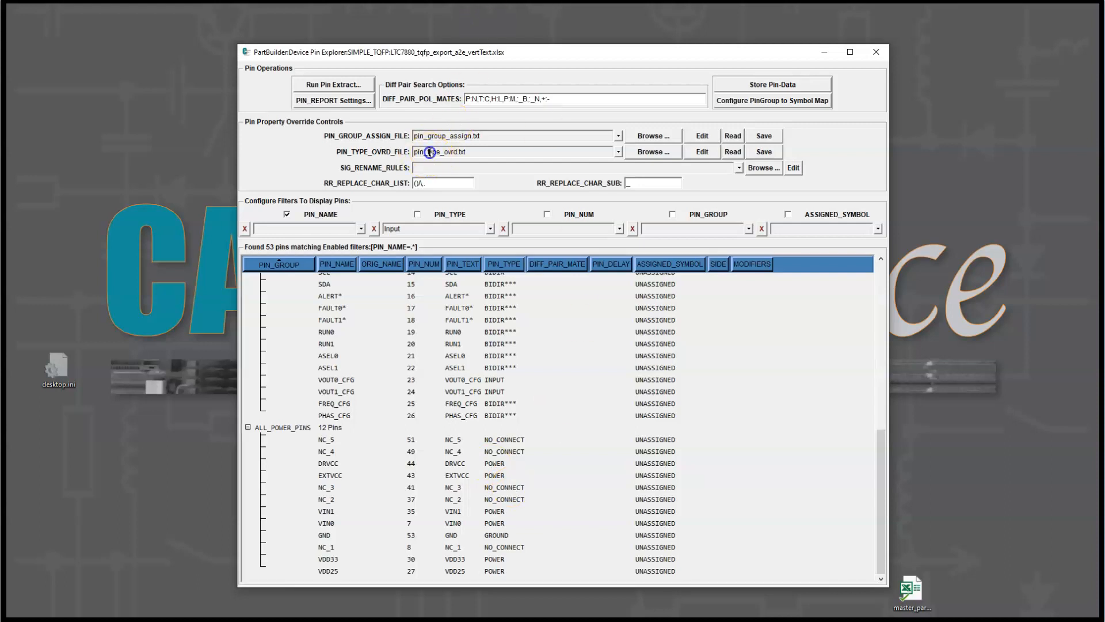
Step: Close the Pin Explorer, saving the changed pin group and pin type assignments
{"action": "left_click", "coordinate": [878, 53]}
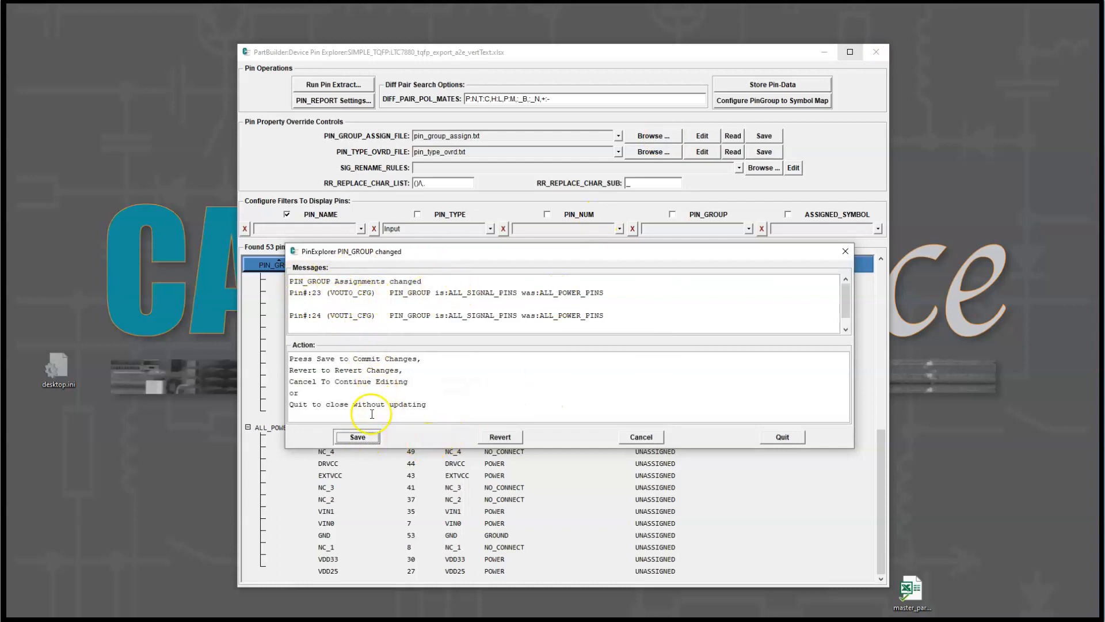
{"action": "left_click", "coordinate": [360, 442]}
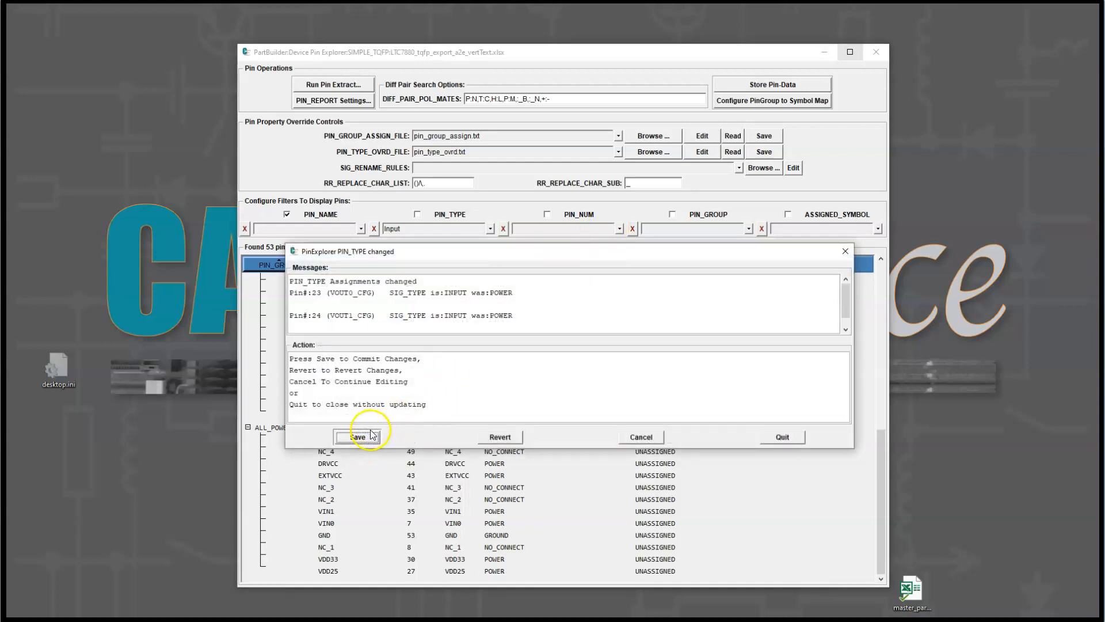
{"action": "left_click", "coordinate": [358, 438]}
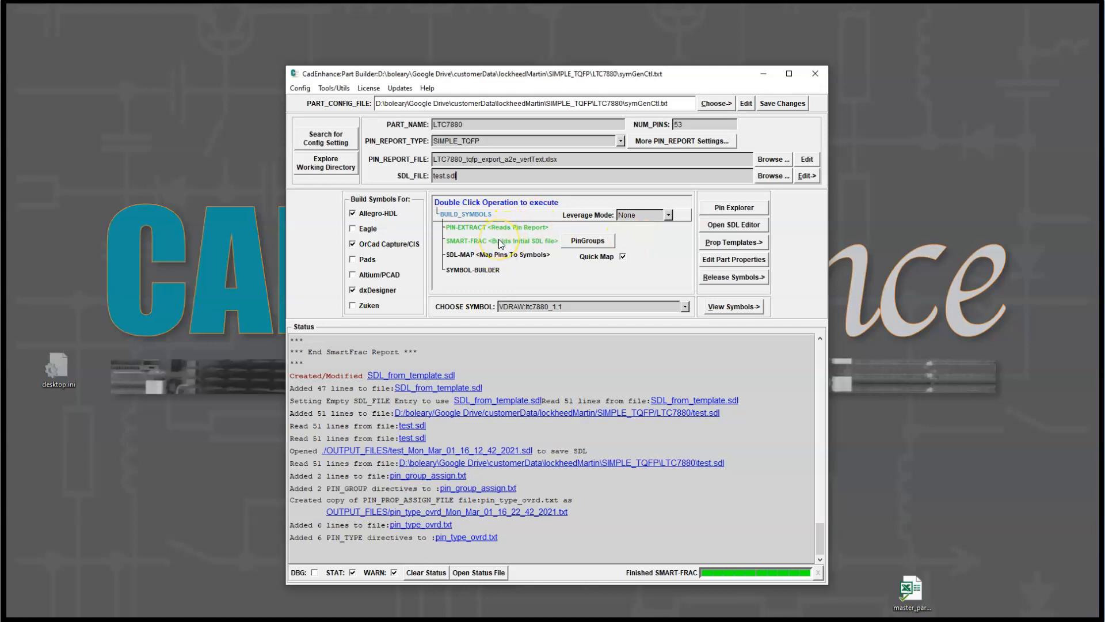
Step: Clear the SDL file entry and run SMART-FRAC to build a fresh initial SDL file
{"action": "double_click", "coordinate": [498, 242]}
{"action": "left_click", "coordinate": [510, 244]}
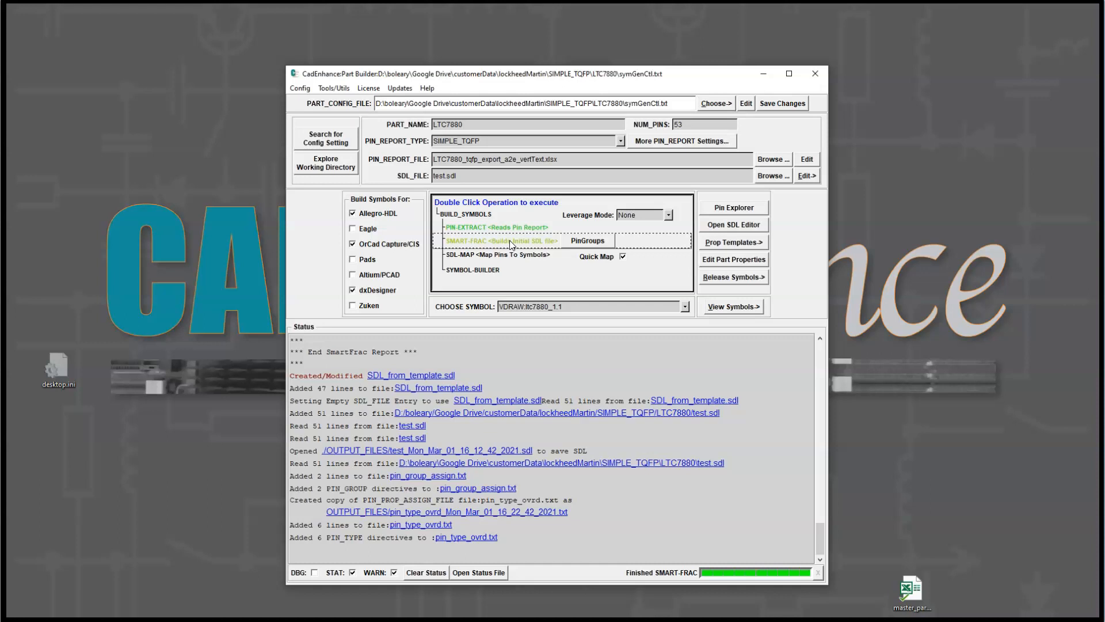
{"action": "left_click_drag", "start_coordinate": [458, 176], "coordinate": [425, 179]}
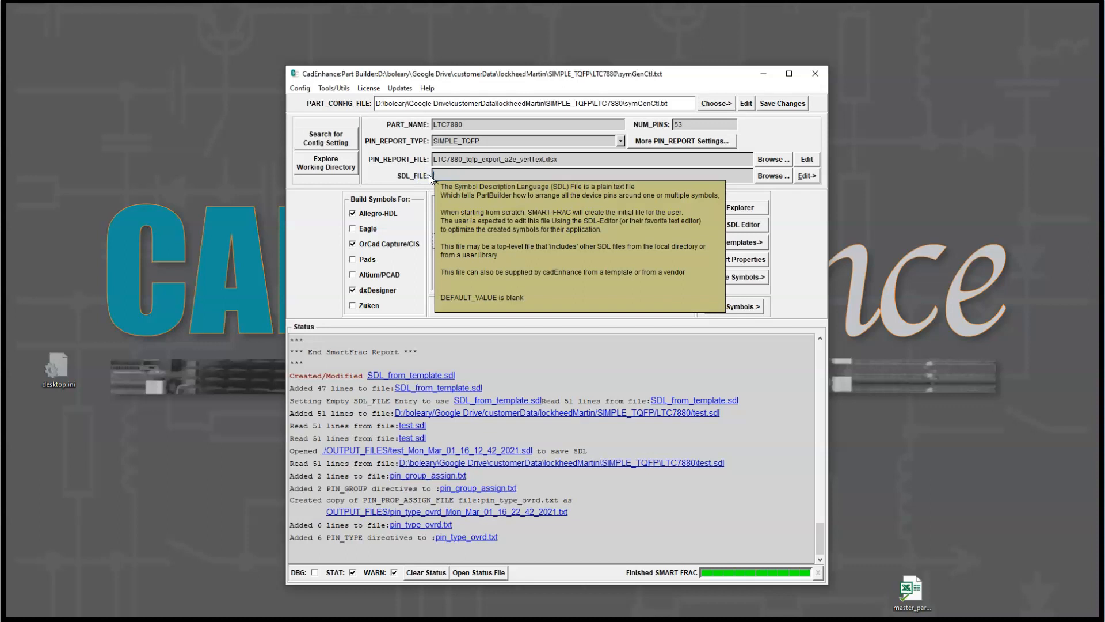
{"action": "left_click", "coordinate": [444, 176]}
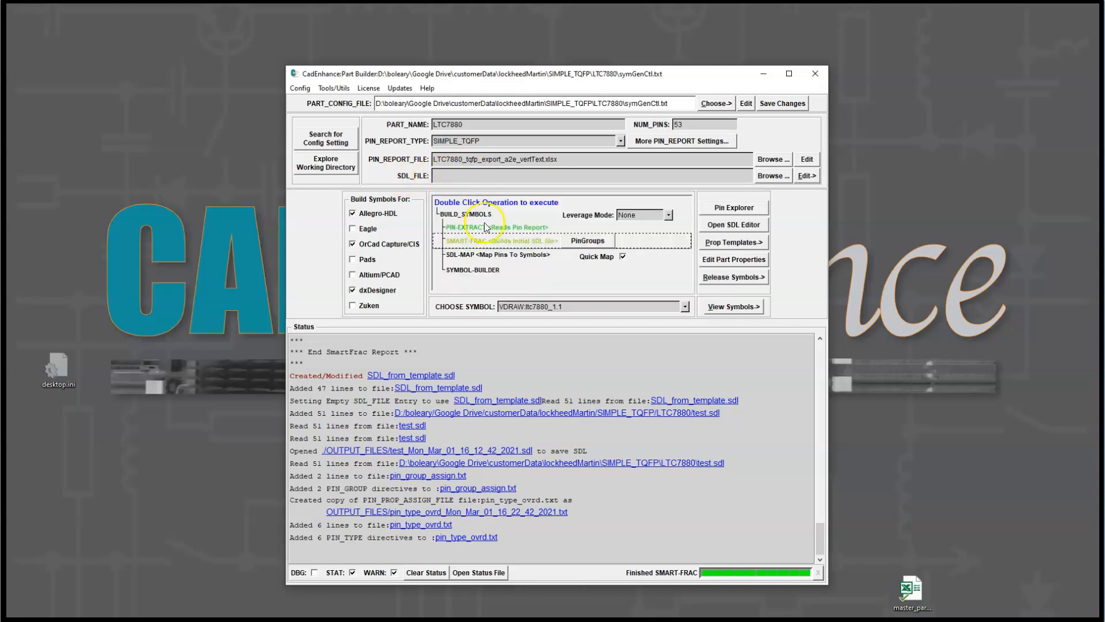
{"action": "double_click", "coordinate": [485, 240]}
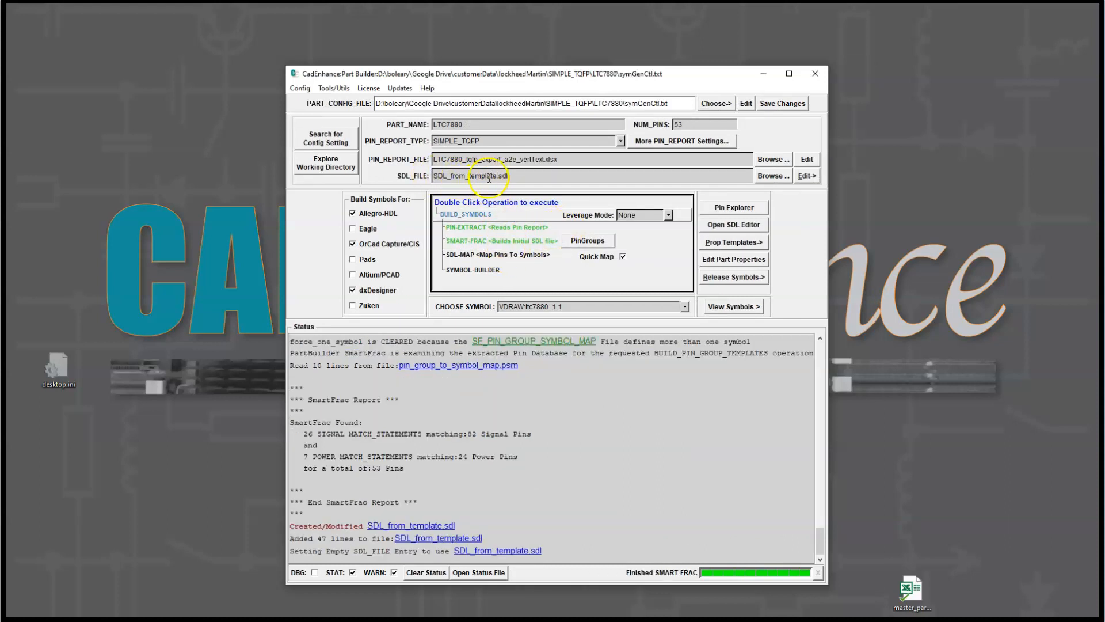
Step: Run SDL-MAP to map the pins to symbols and build the schematic symbols with SYMBOL-BUILDER
{"action": "double_click", "coordinate": [479, 257]}
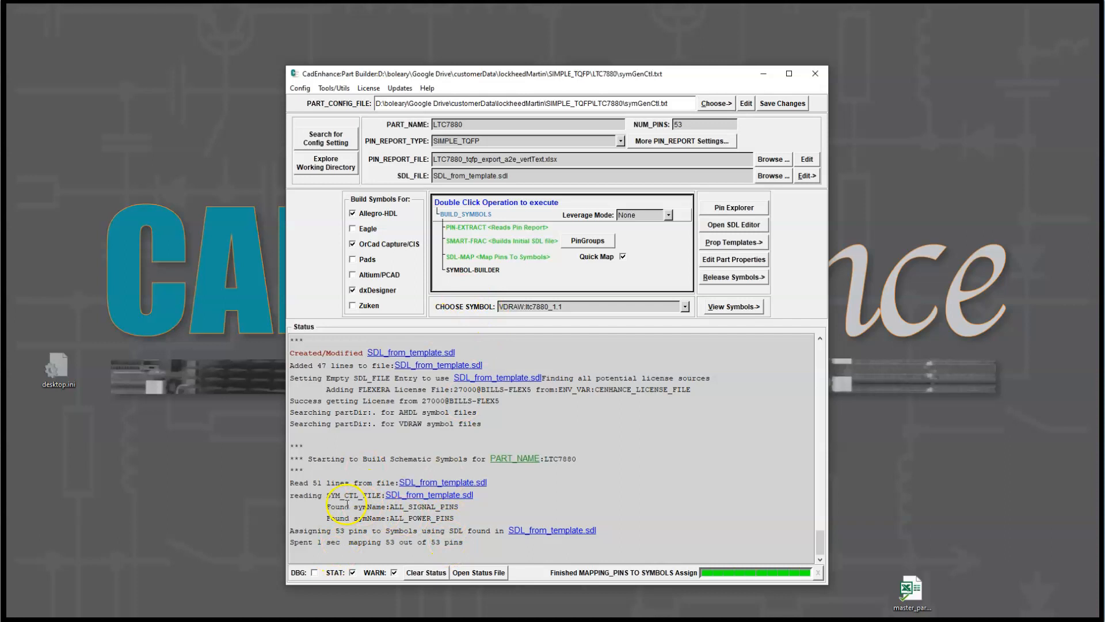
{"action": "double_click", "coordinate": [412, 508]}
{"action": "double_click", "coordinate": [416, 518]}
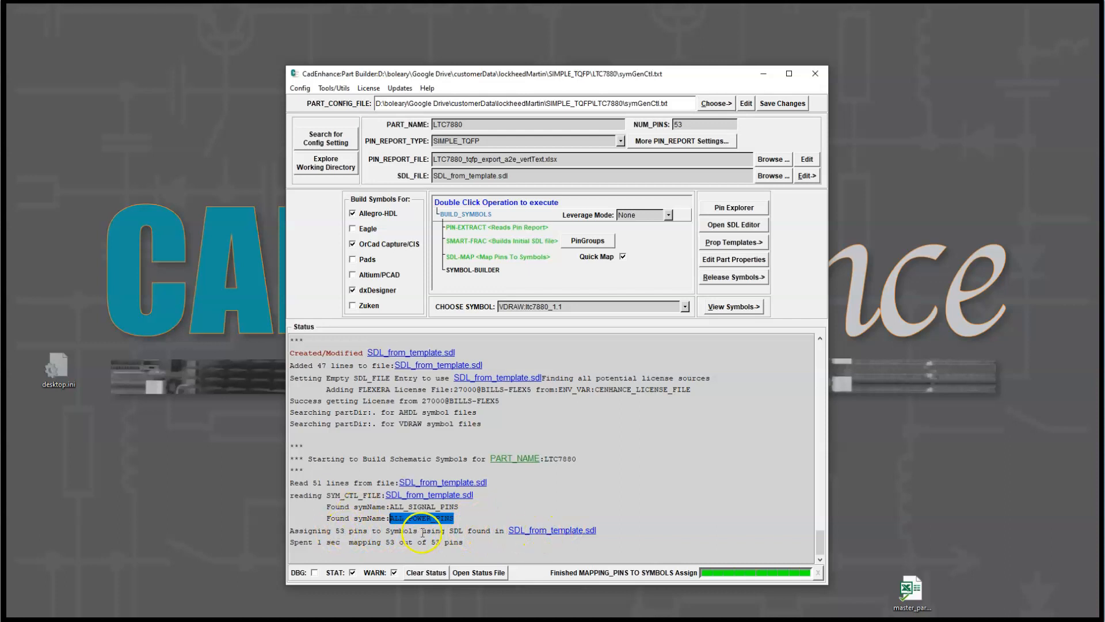
{"action": "double_click", "coordinate": [482, 269]}
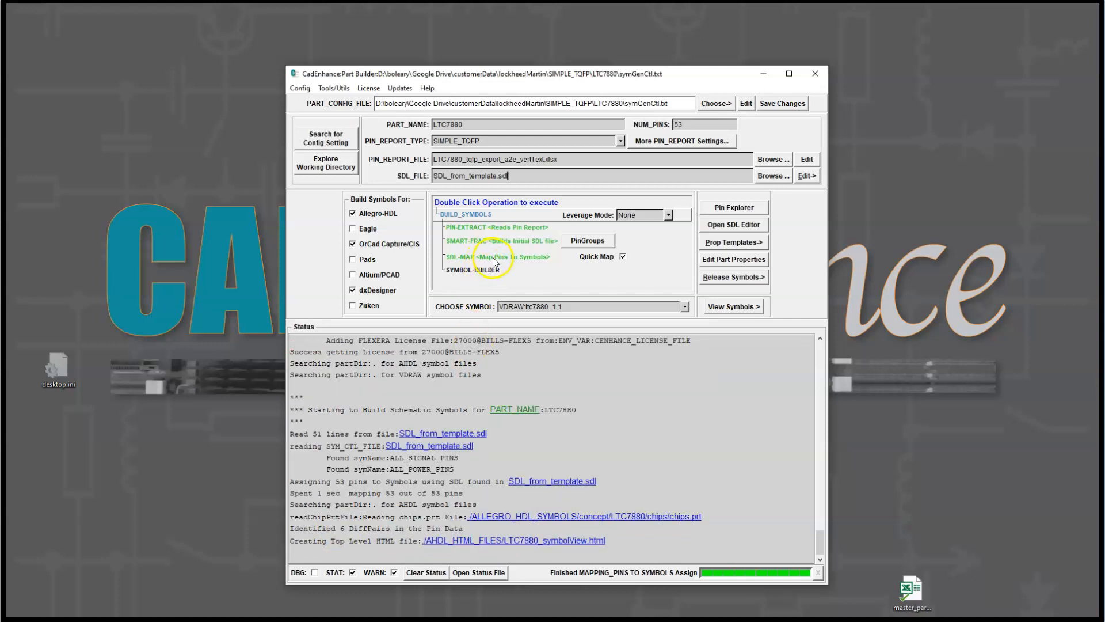
{"action": "double_click", "coordinate": [485, 270]}
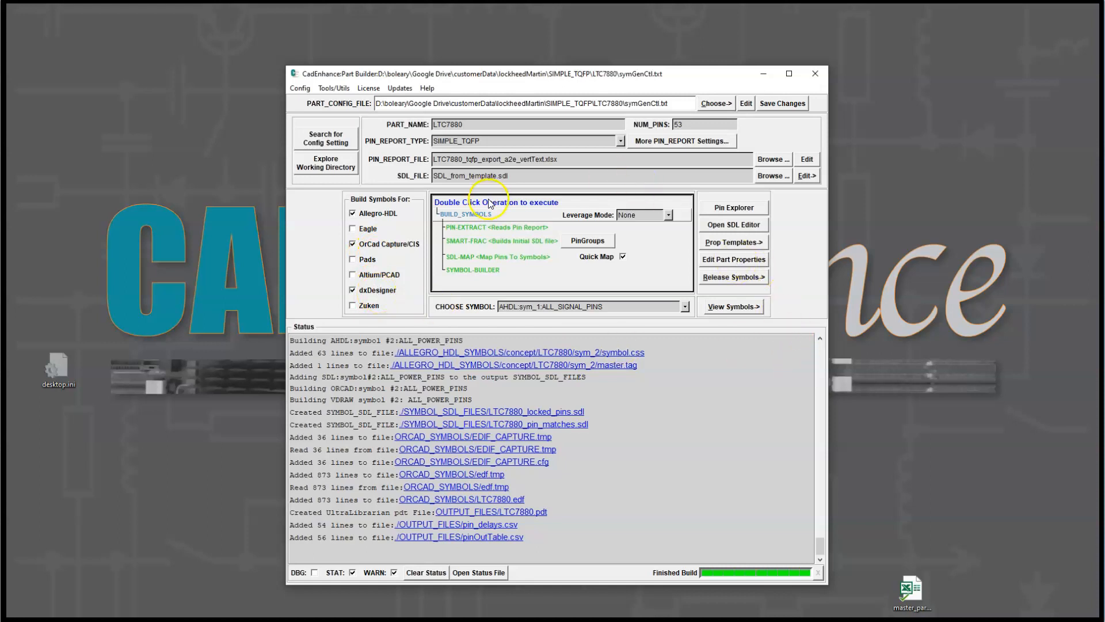
Step: Open the Allegro HDL HTML symbol view and examine the ALL_SIGNAL_PINS and ALL_POWER_PINS symbols
{"action": "left_click", "coordinate": [724, 309]}
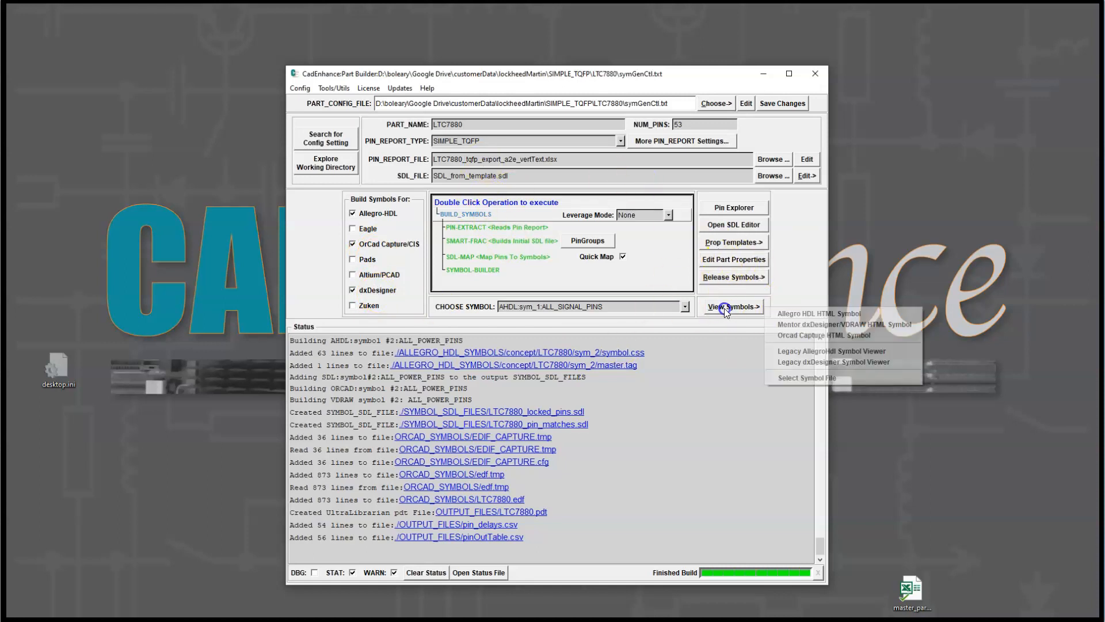
{"action": "left_click", "coordinate": [821, 314]}
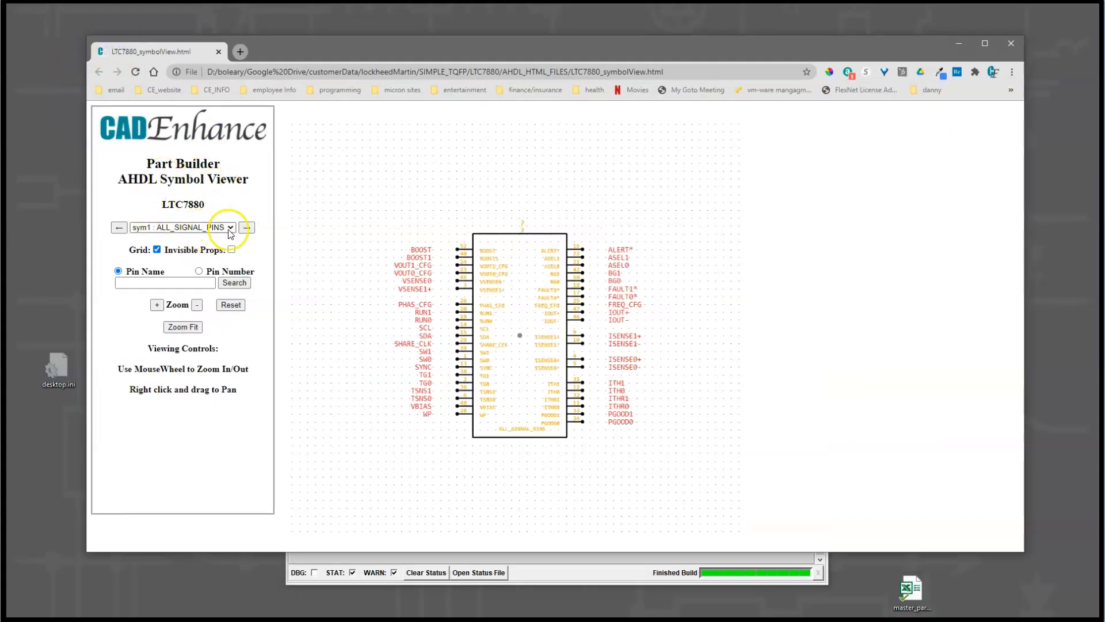
{"action": "left_click", "coordinate": [231, 228]}
{"action": "left_click", "coordinate": [195, 245]}
{"action": "left_click", "coordinate": [231, 228]}
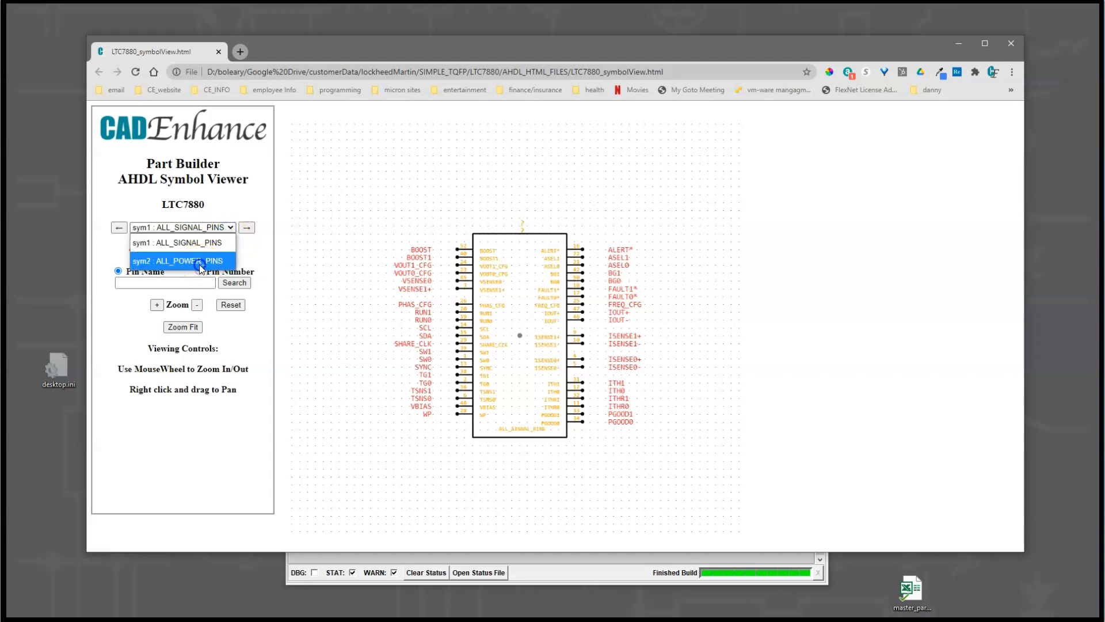
{"action": "left_click", "coordinate": [198, 263]}
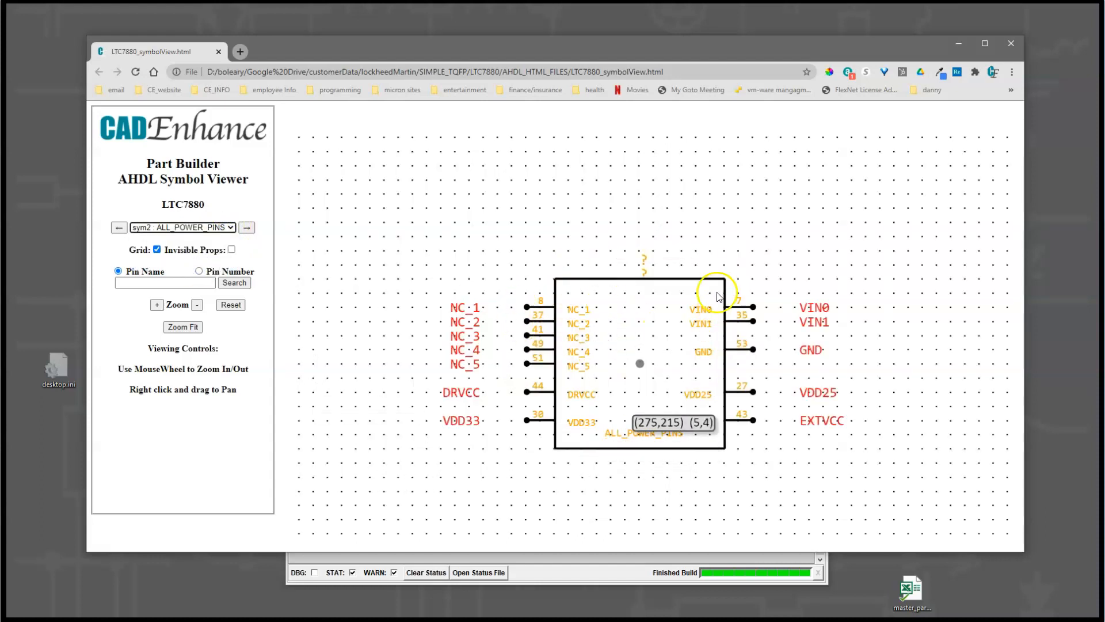
Step: Return to Part Builder and open the autogenerated SDL file for editing under the new name test1.sdl
{"action": "left_click", "coordinate": [574, 561]}
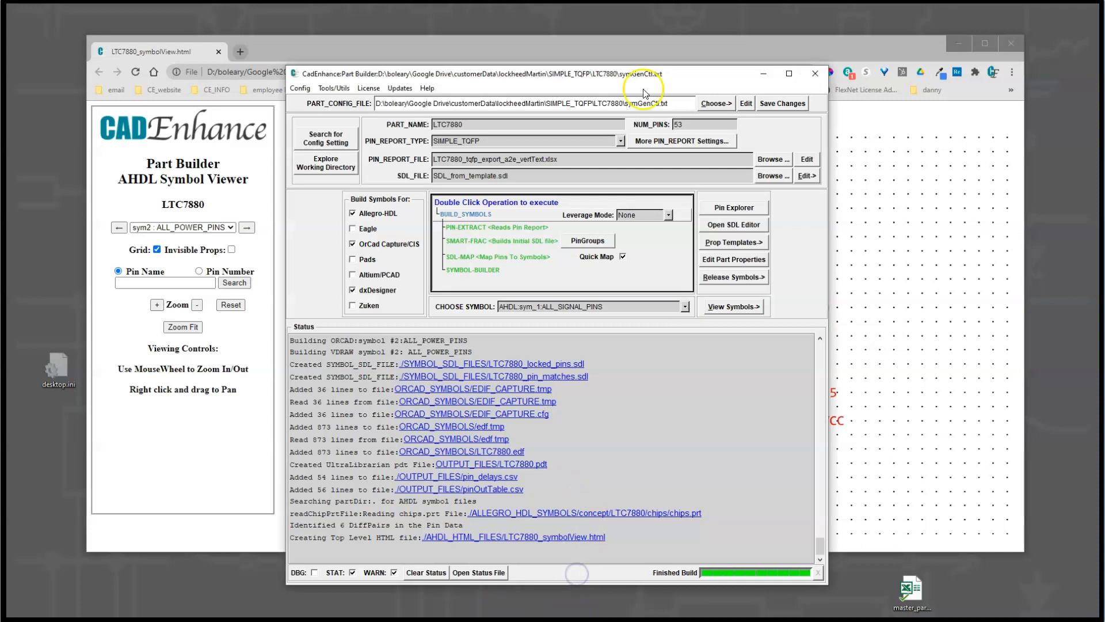
{"action": "left_click_drag", "start_coordinate": [522, 103], "coordinate": [545, 208]}
{"action": "left_click_drag", "start_coordinate": [560, 74], "coordinate": [587, 88]}
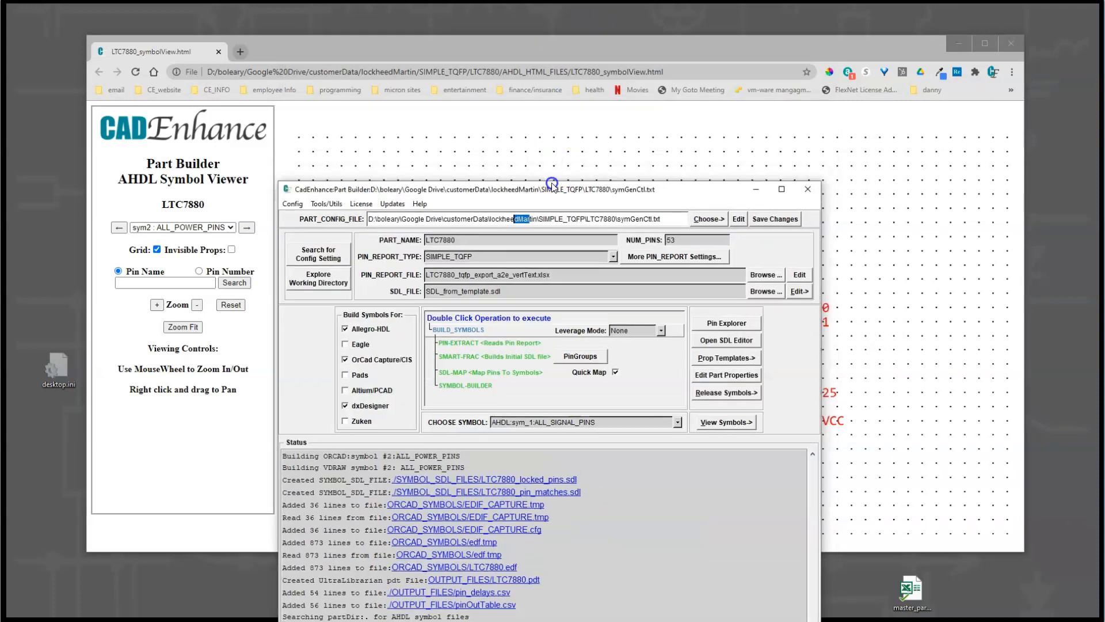
{"action": "left_click", "coordinate": [768, 241]}
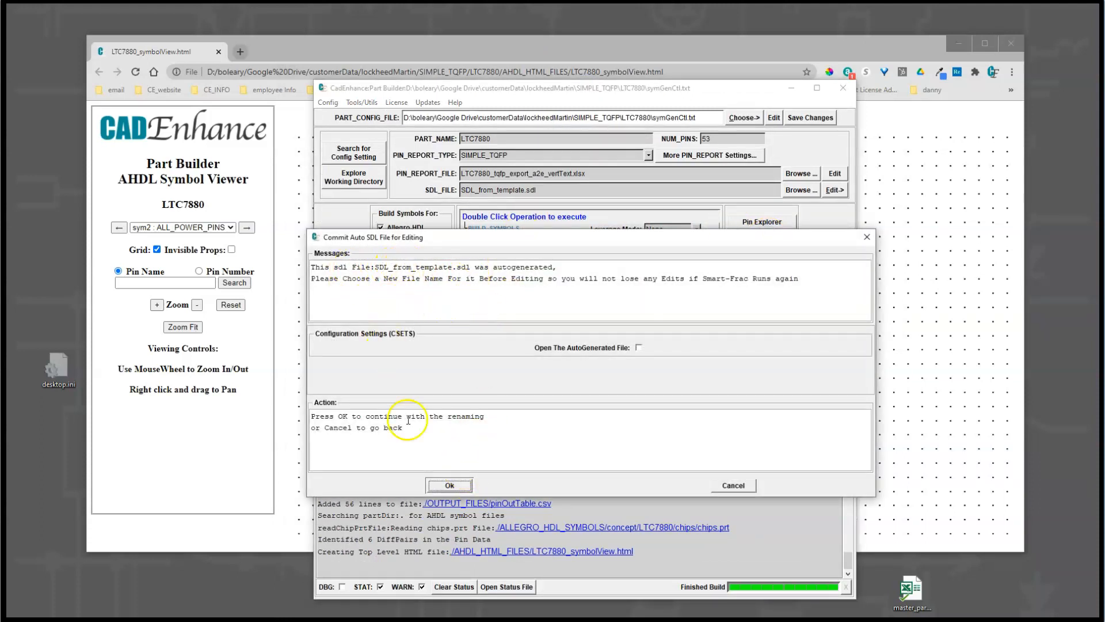
{"action": "left_click", "coordinate": [461, 490]}
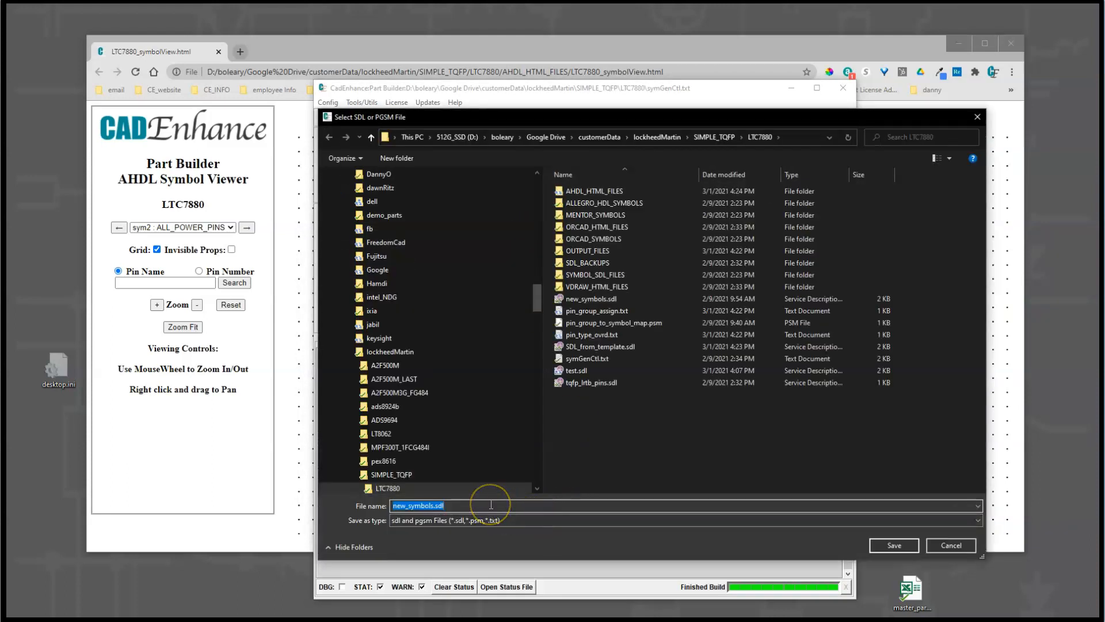
{"action": "type", "text": "test1/sd"}
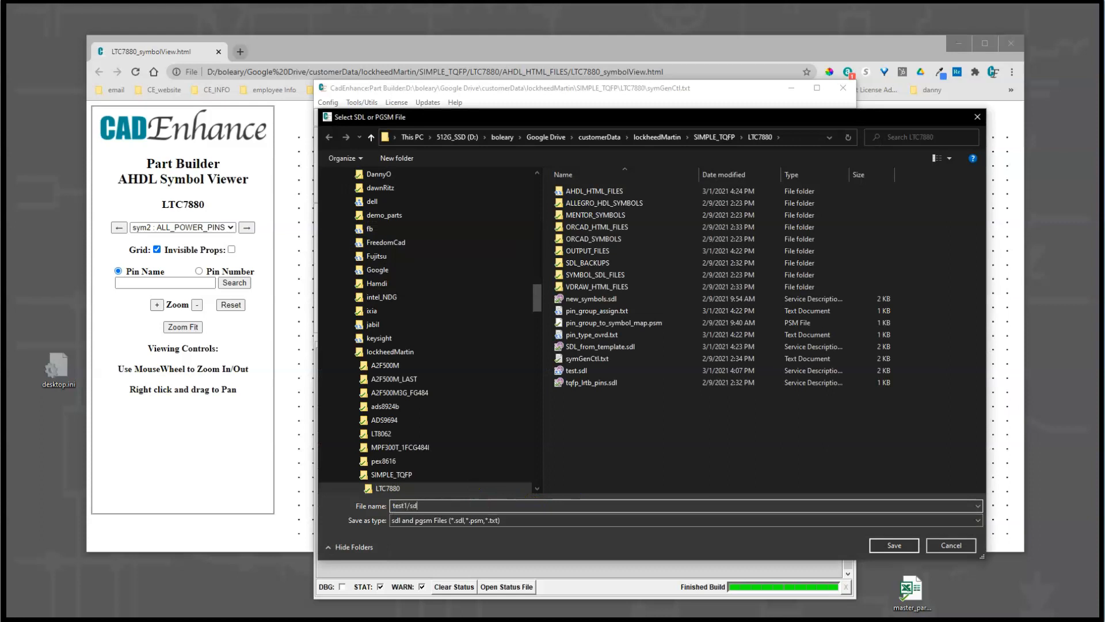
{"action": "key", "text": "Return"}
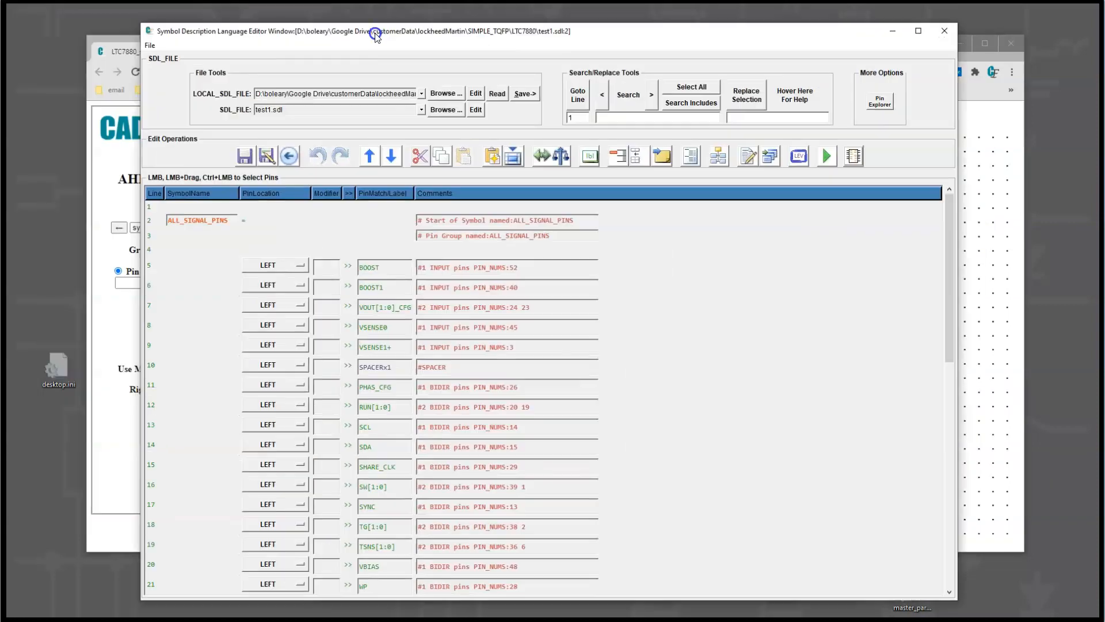
Step: Show the ALL_SIGNAL_PINS symbol in the AHDL Symbol Viewer and arrange it beside the SDL editor window
{"action": "left_click_drag", "start_coordinate": [375, 32], "coordinate": [415, 25]}
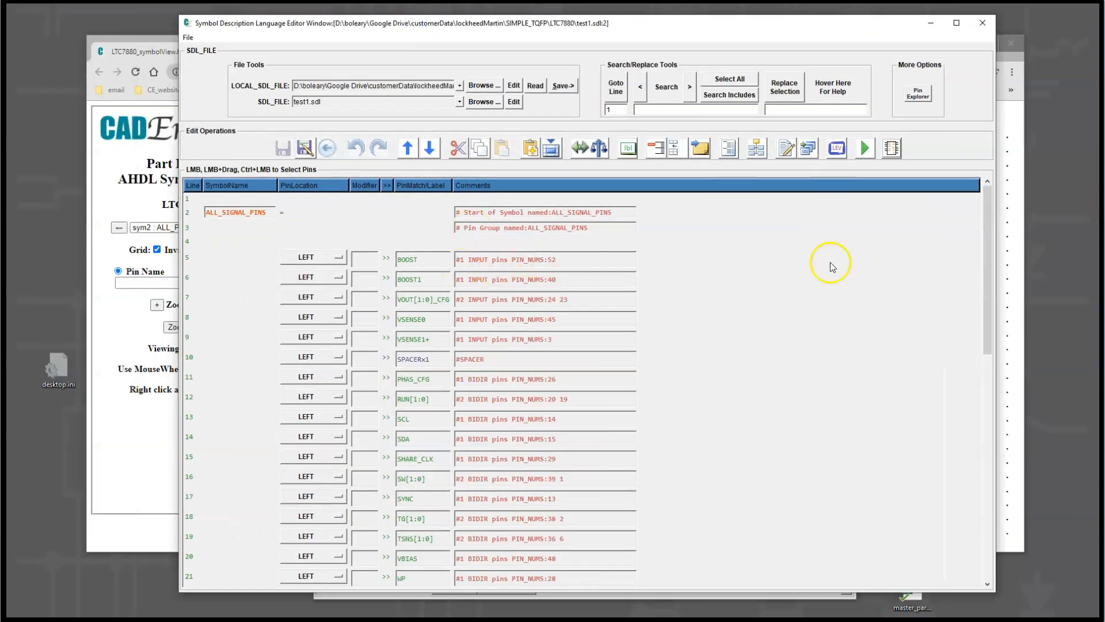
{"action": "left_click", "coordinate": [150, 52]}
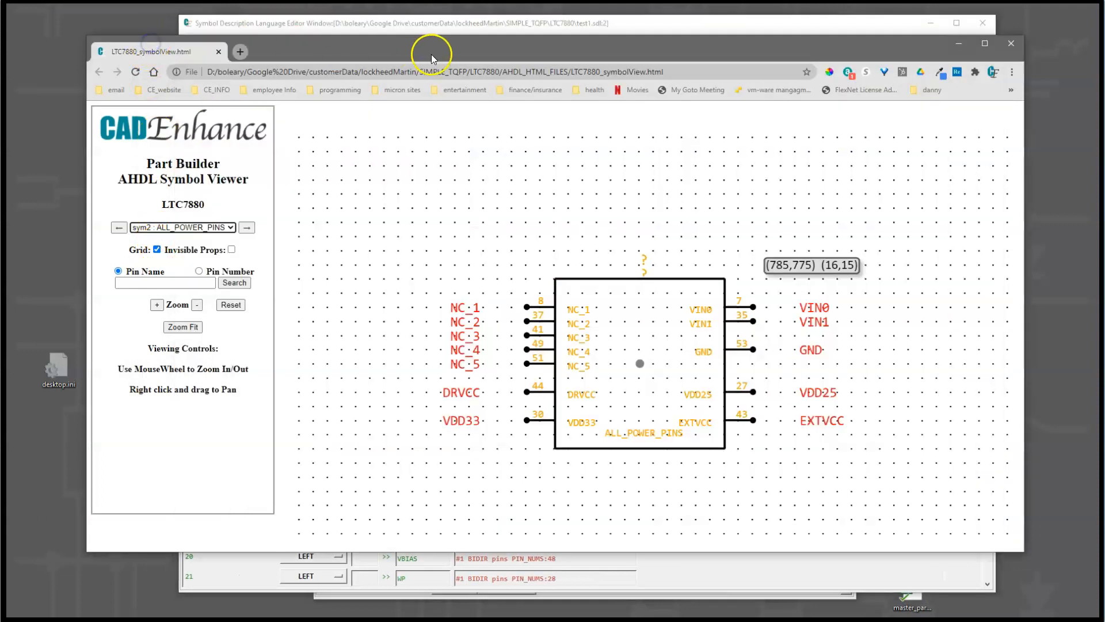
{"action": "left_click", "coordinate": [119, 227]}
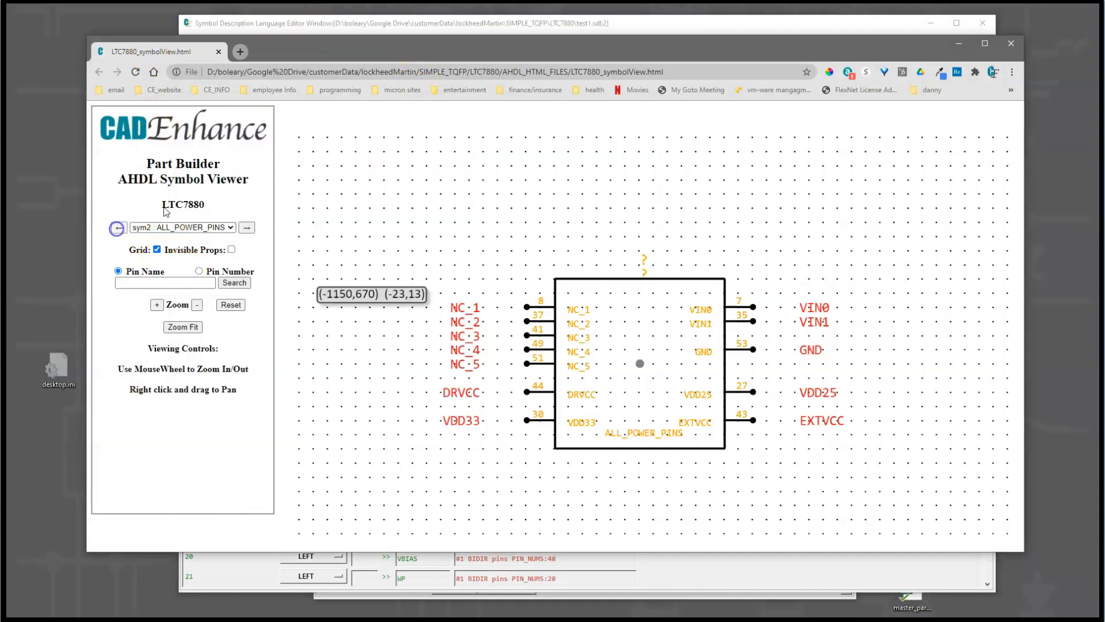
{"action": "left_click_drag", "start_coordinate": [427, 58], "coordinate": [835, 68]}
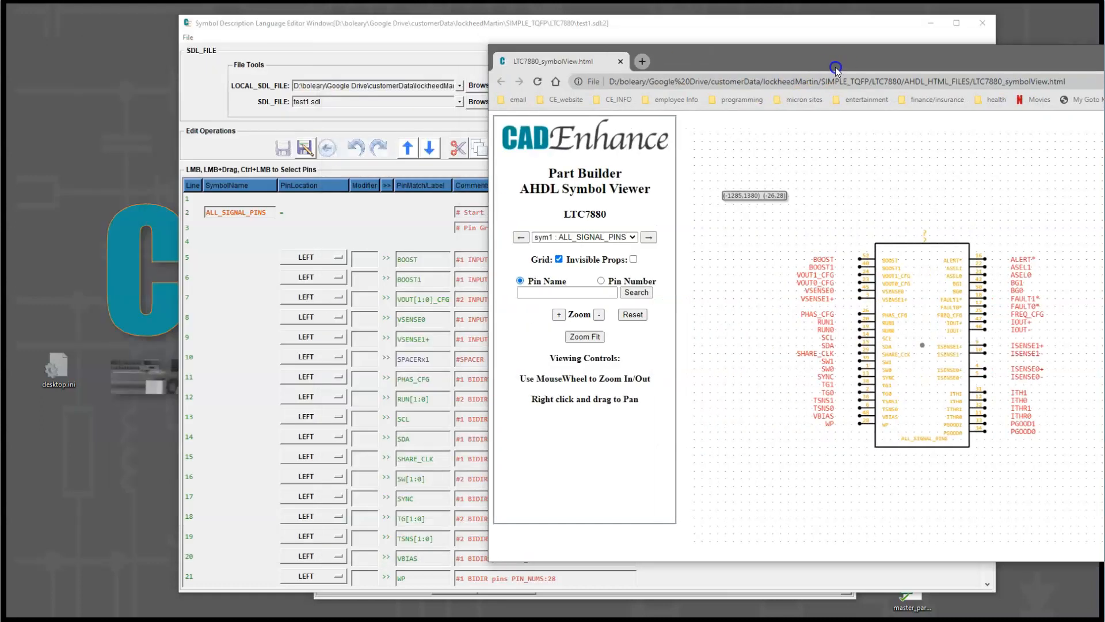
{"action": "left_click", "coordinate": [337, 46]}
{"action": "left_click_drag", "start_coordinate": [441, 24], "coordinate": [358, 24]}
Step: Examine where the ALL_SIGNAL_PINS and ALL_POWER_PINS symbol definitions start and end in the SDL file
{"action": "left_click", "coordinate": [103, 215]}
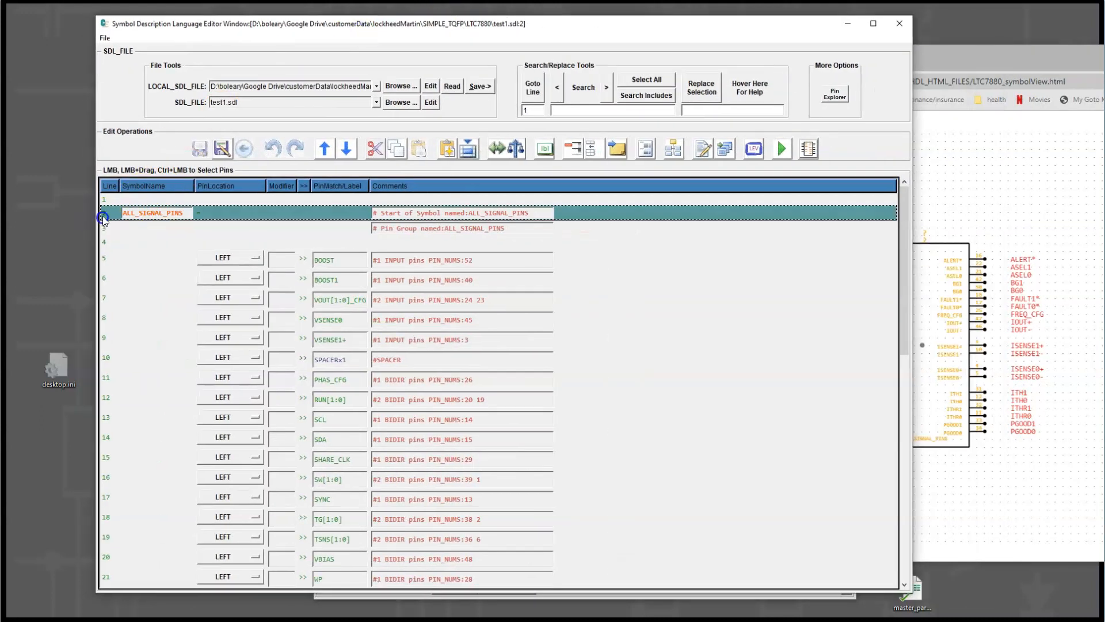
{"action": "scroll", "coordinate": [161, 333], "scroll_direction": "down", "scroll_amount": 9}
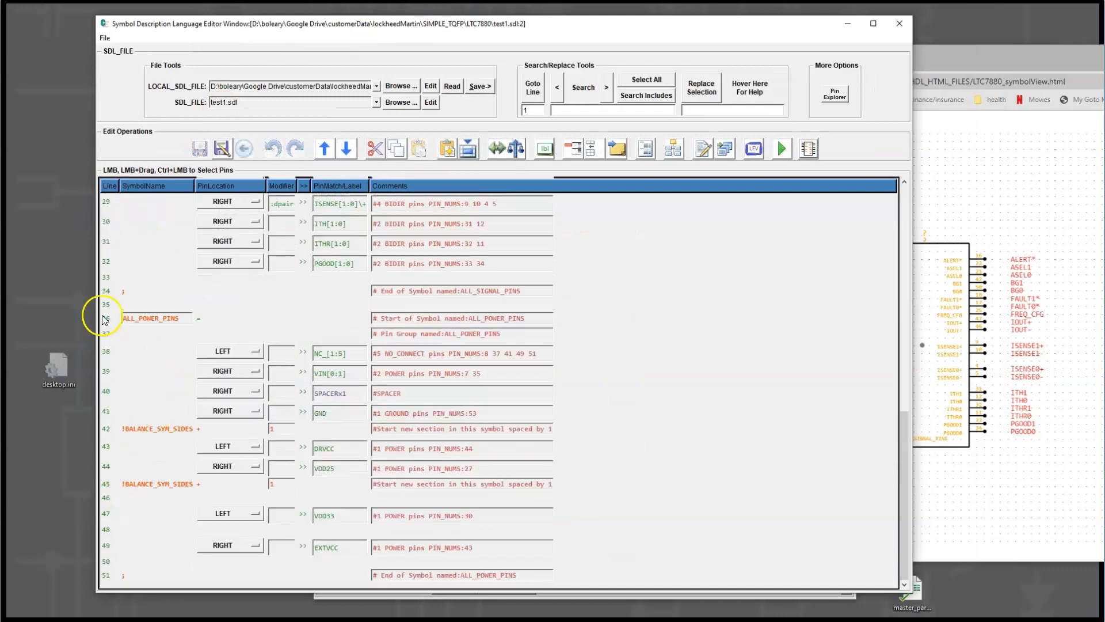
{"action": "left_click", "coordinate": [112, 292]}
{"action": "left_click", "coordinate": [106, 318]}
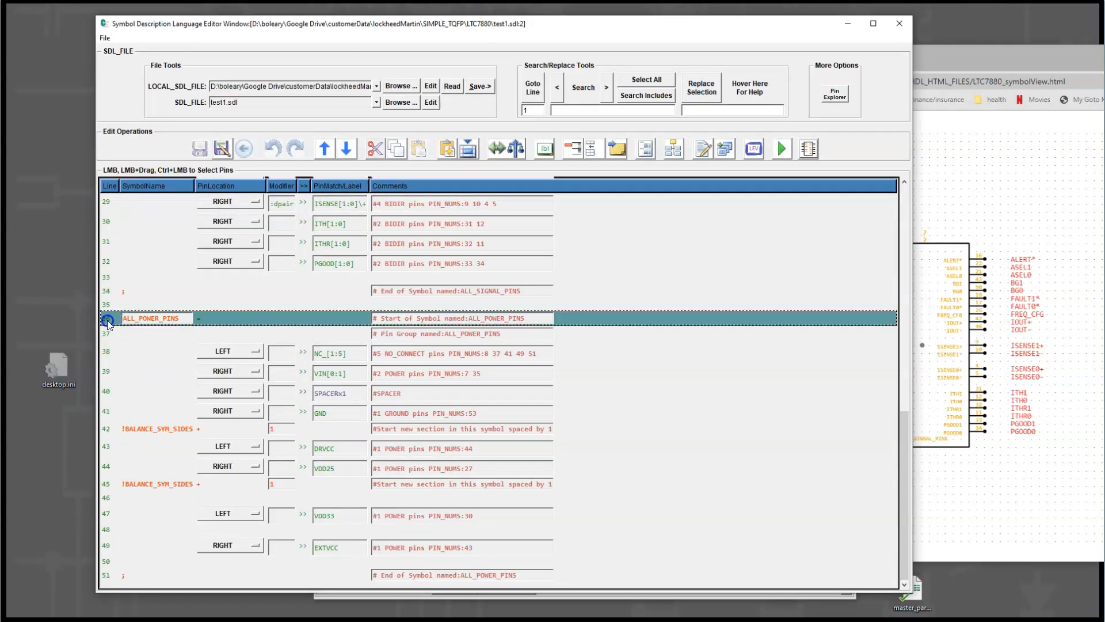
{"action": "left_click", "coordinate": [113, 293]}
{"action": "scroll", "coordinate": [173, 245], "scroll_direction": "up", "scroll_amount": 1}
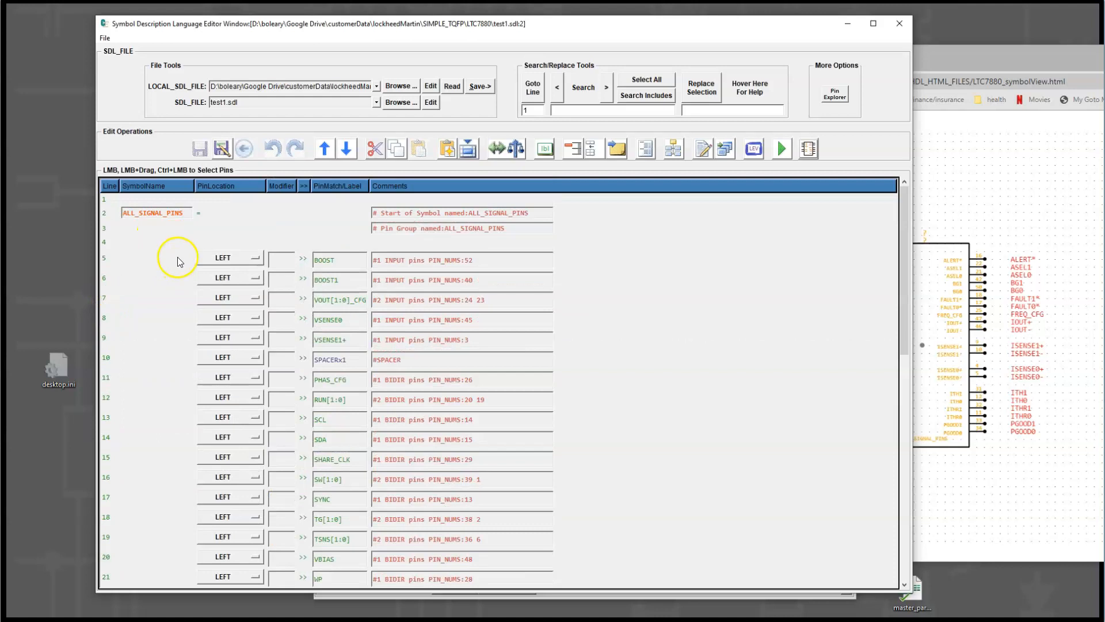
{"action": "left_click", "coordinate": [109, 218]}
{"action": "scroll", "coordinate": [161, 395], "scroll_direction": "down", "scroll_amount": 6}
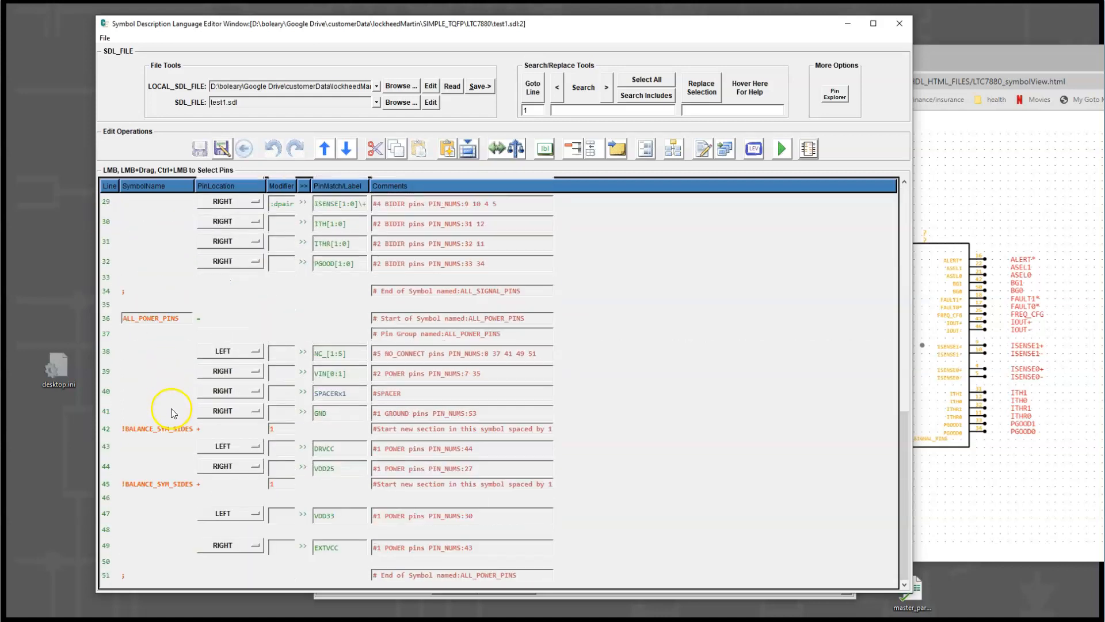
{"action": "left_click", "coordinate": [120, 314]}
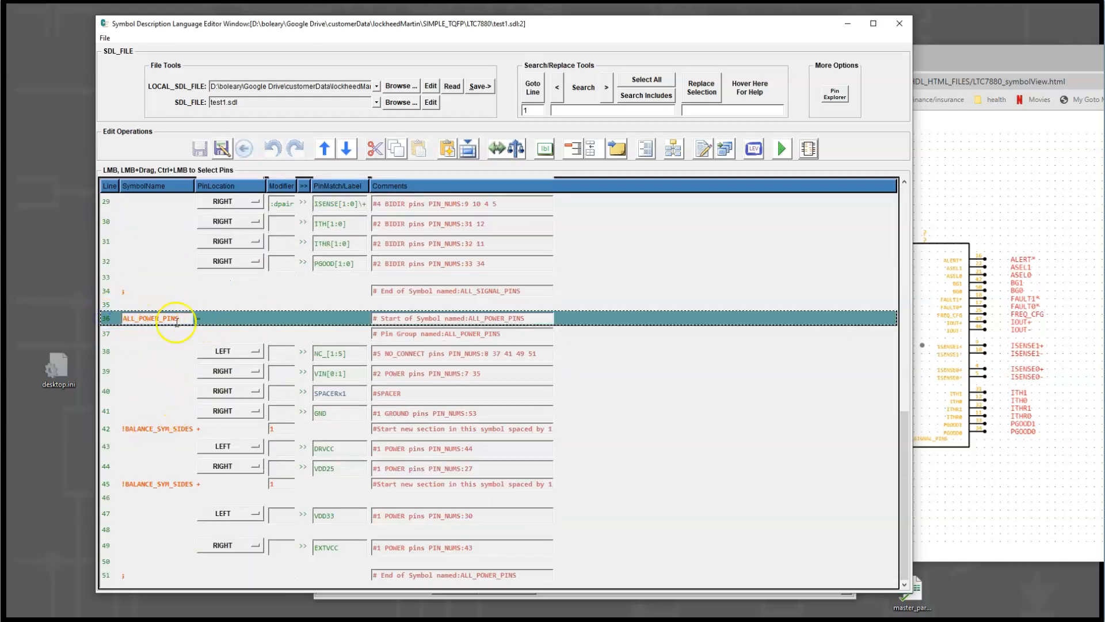
{"action": "left_click", "coordinate": [1019, 51]}
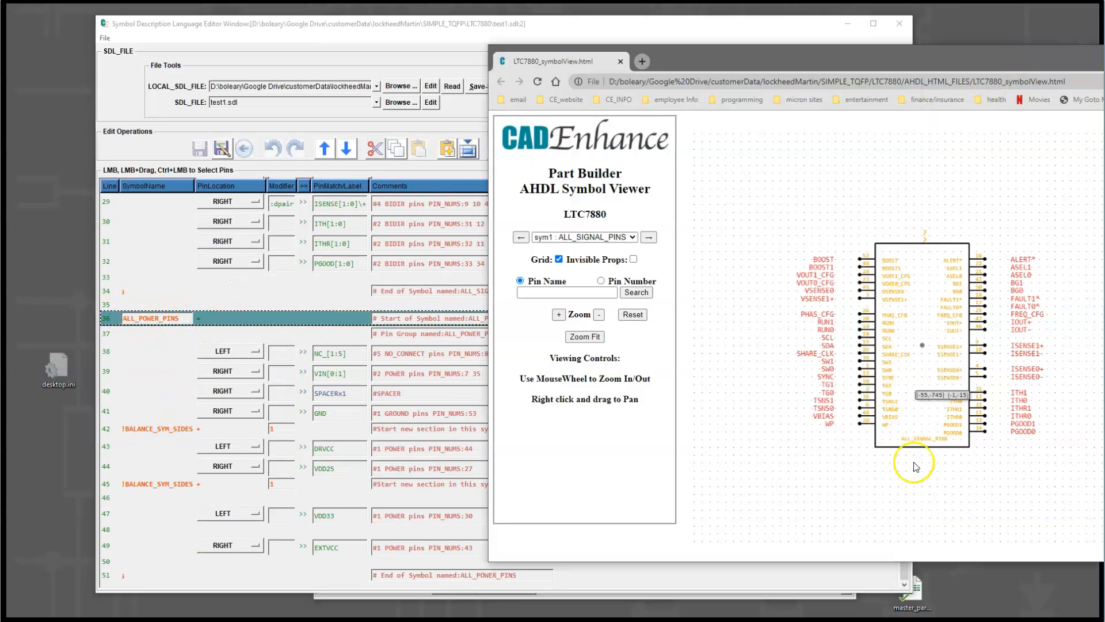
{"action": "left_click", "coordinate": [381, 25]}
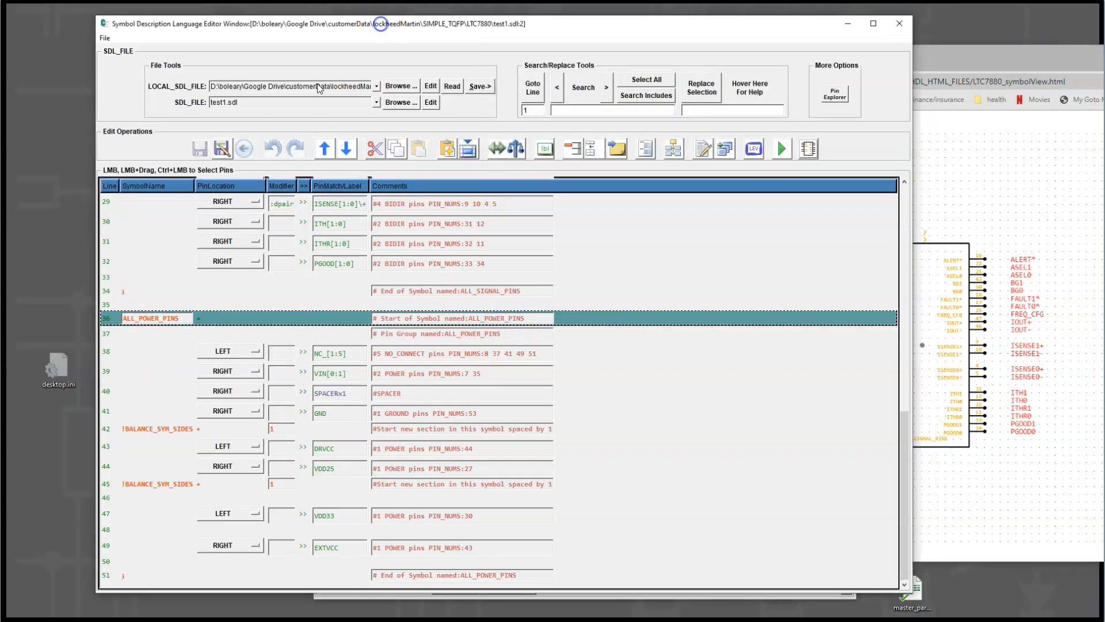
Step: Cut the lines from the end of ALL_SIGNAL_PINS to the start of ALL_POWER_PINS to merge both symbols
{"action": "left_click_drag", "start_coordinate": [109, 295], "coordinate": [109, 323]}
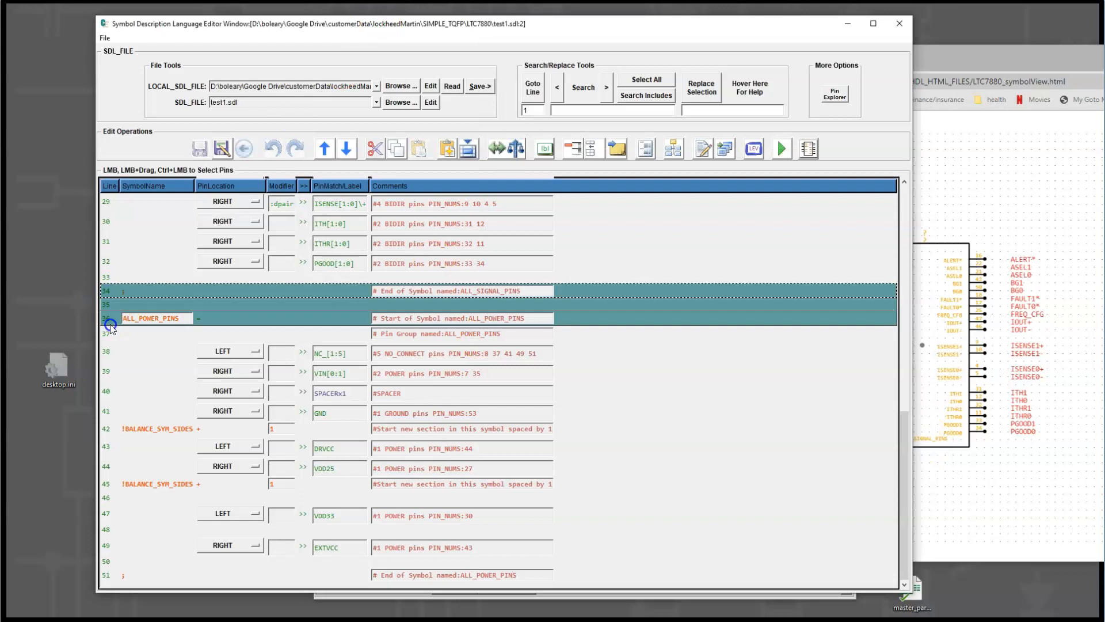
{"action": "left_click", "coordinate": [110, 294]}
{"action": "left_click", "coordinate": [110, 304]}
{"action": "left_click", "coordinate": [105, 323]}
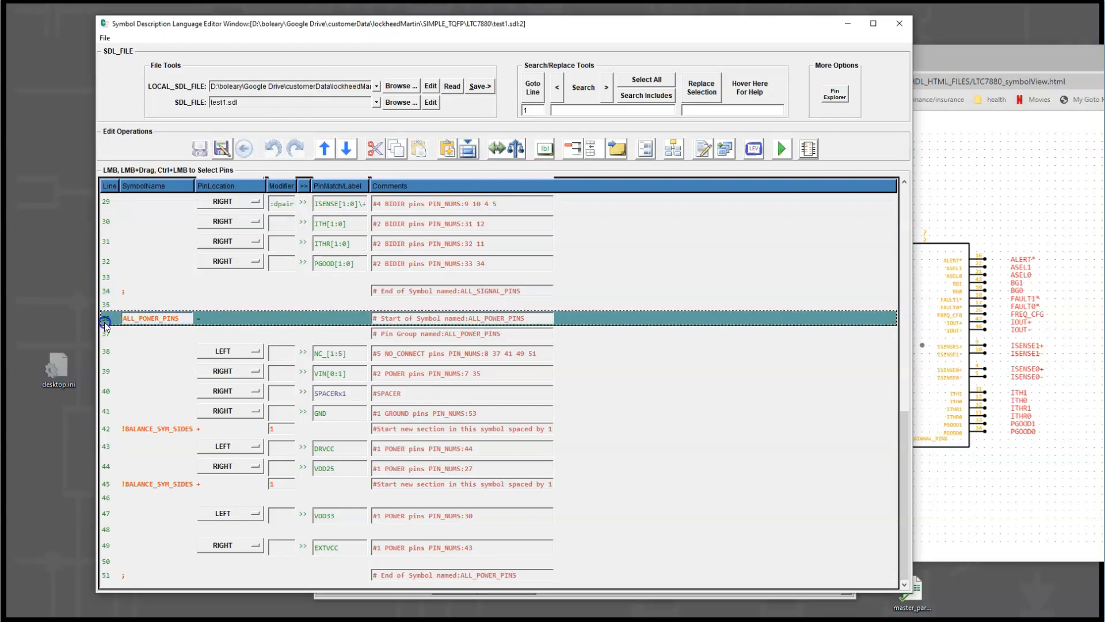
{"action": "left_click", "coordinate": [109, 291], "text": "shift"}
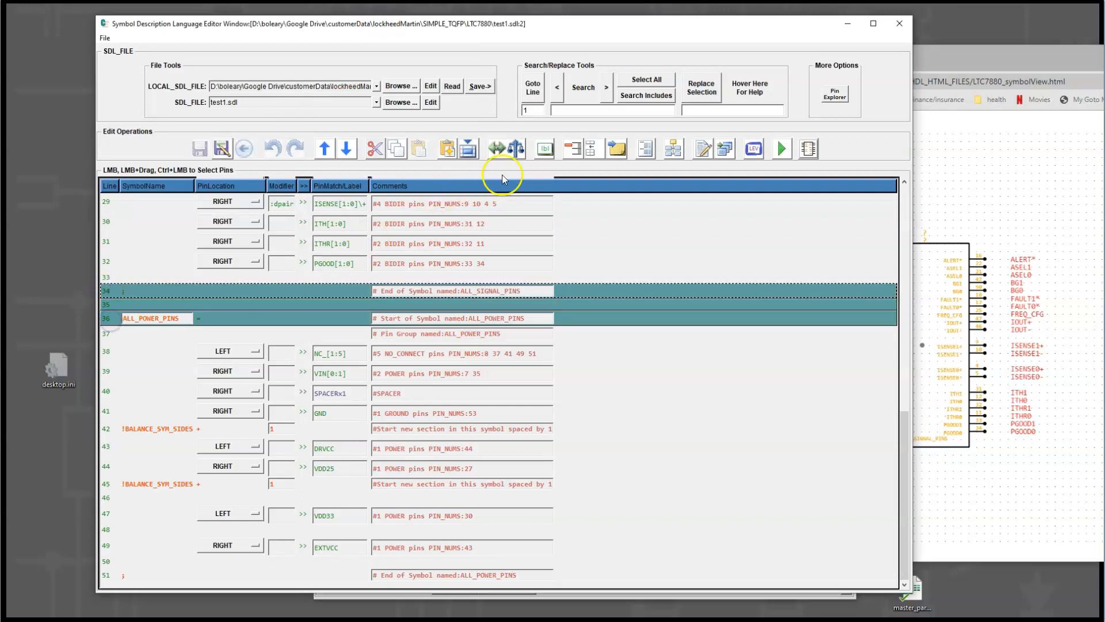
{"action": "left_click", "coordinate": [380, 147]}
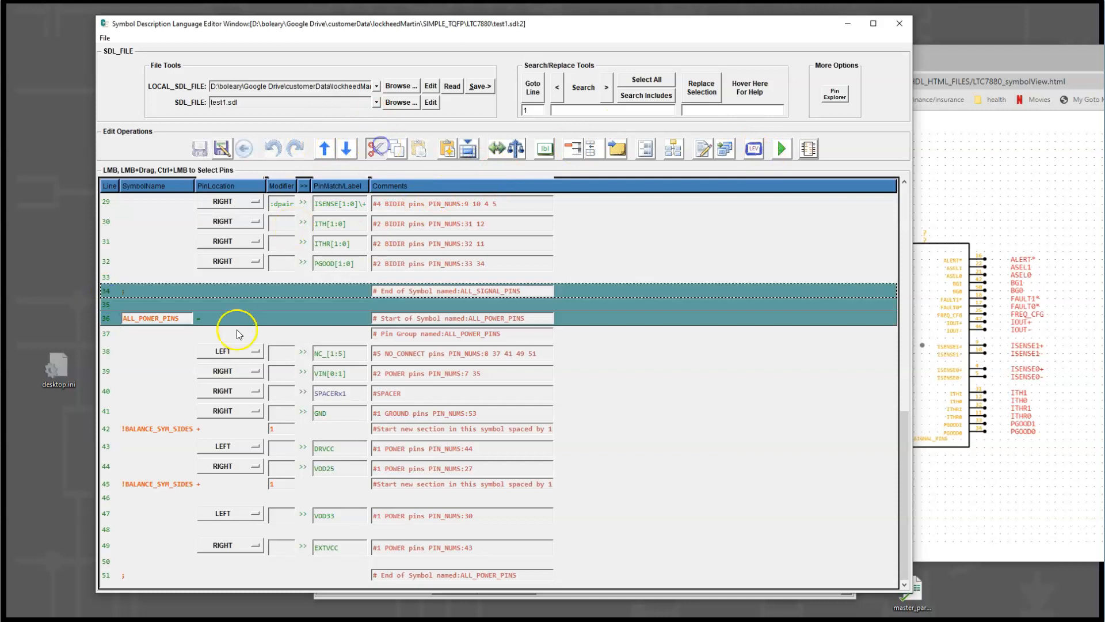
Step: Insert a !BALANCE_SYM_SIDES line above the ALL_POWER_PINS pin group and set its spacing to 3
{"action": "left_click", "coordinate": [514, 151]}
{"action": "left_click", "coordinate": [518, 172]}
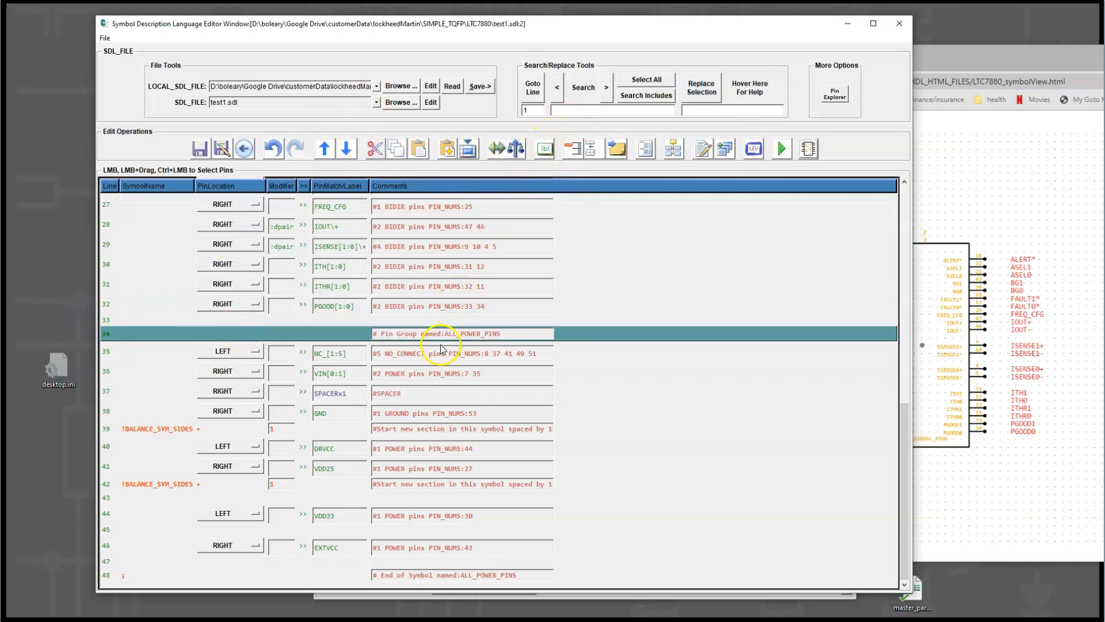
{"action": "left_click", "coordinate": [284, 352]}
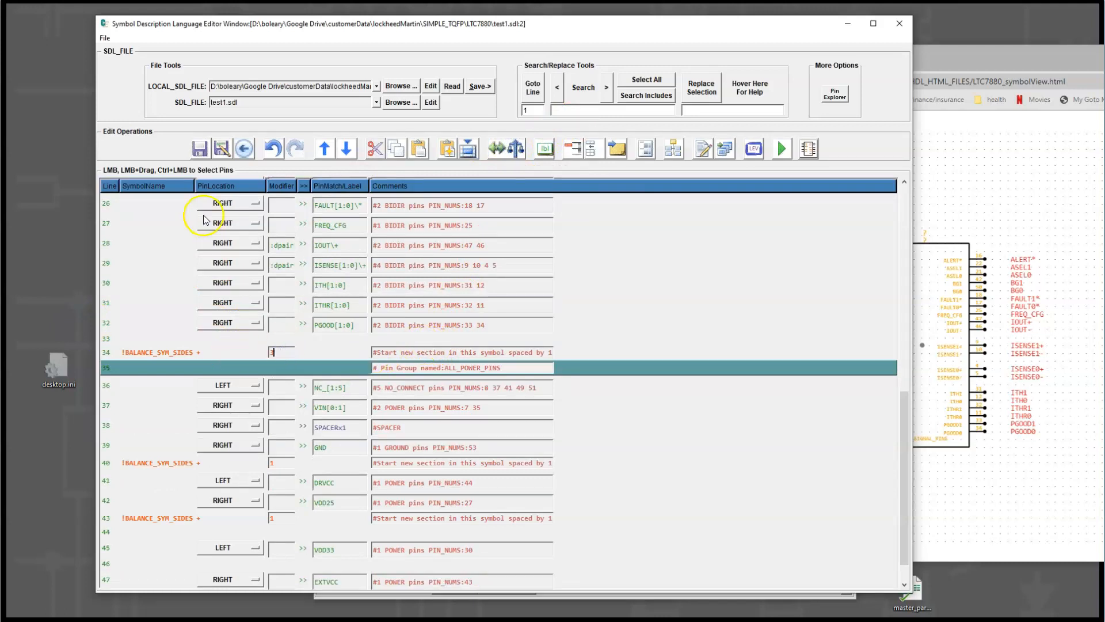
Step: Save the edited SDL file as test2.sdl and make it Part Builder's selected SDL file
{"action": "left_click", "coordinate": [236, 138]}
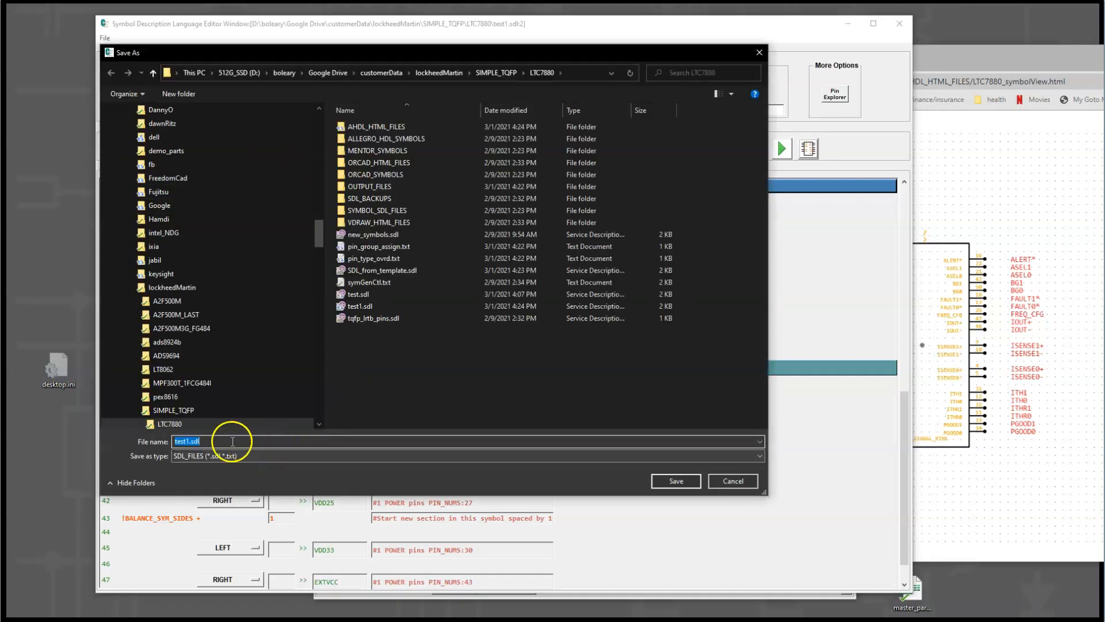
{"action": "left_click", "coordinate": [192, 441]}
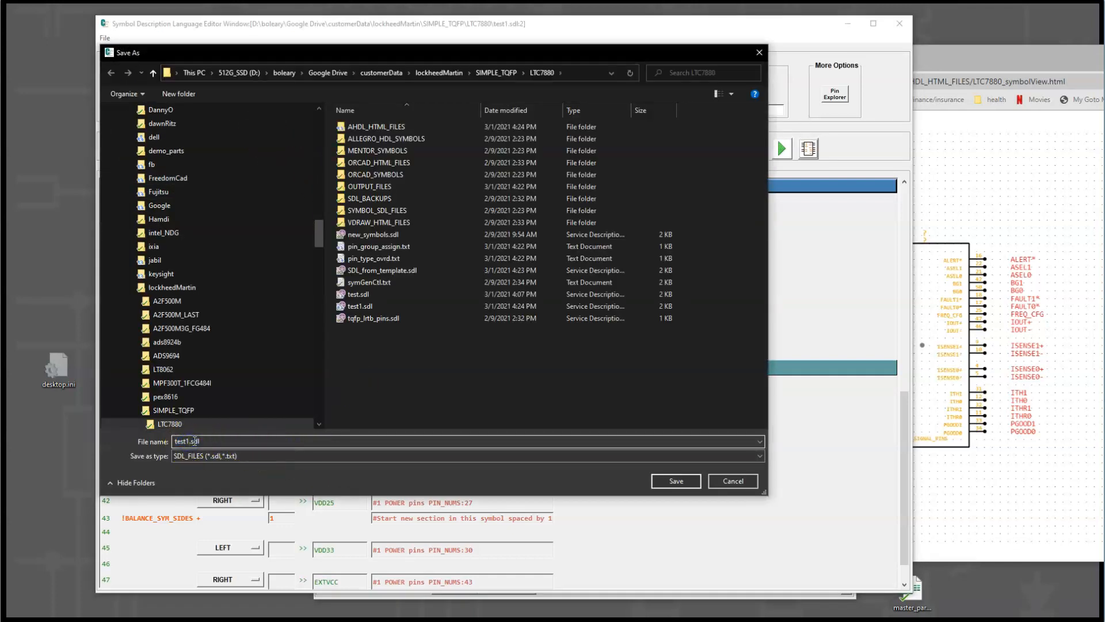
{"action": "type", "text": "2"}
{"action": "key", "text": "Return"}
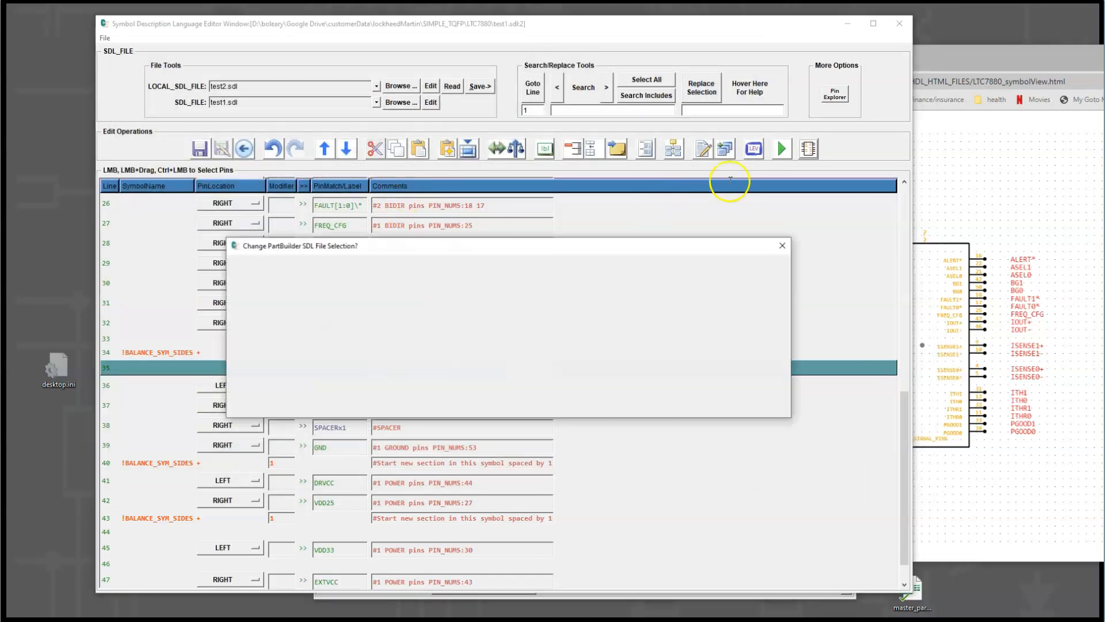
{"action": "left_click", "coordinate": [368, 431]}
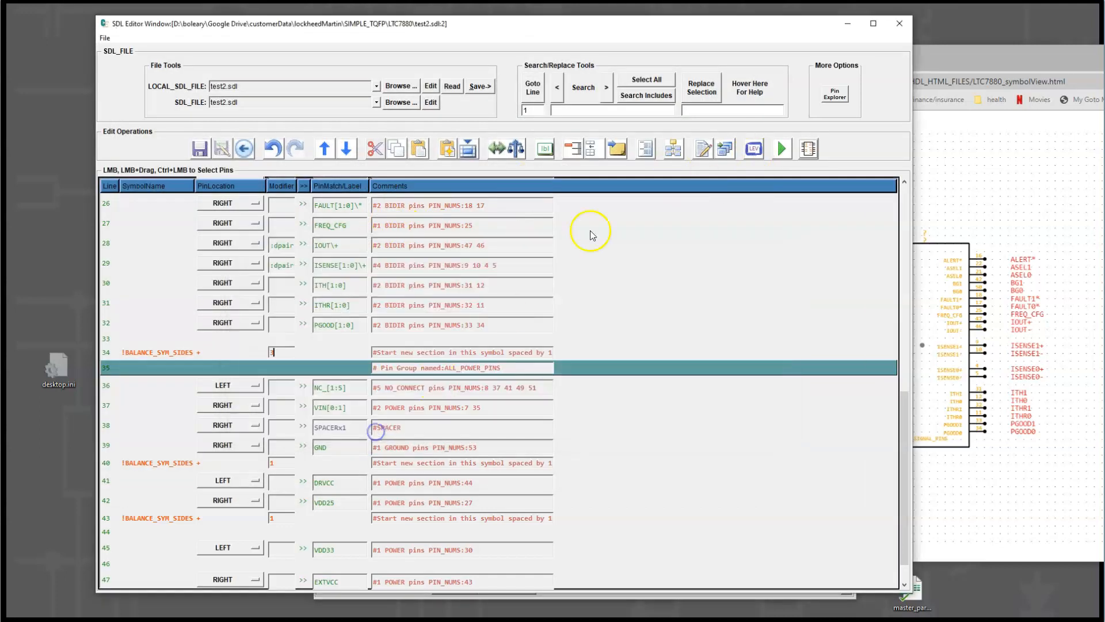
Step: Build and view the symbols from test2.sdl, and check the viewer's symbol list and the merged symbol
{"action": "left_click", "coordinate": [809, 148]}
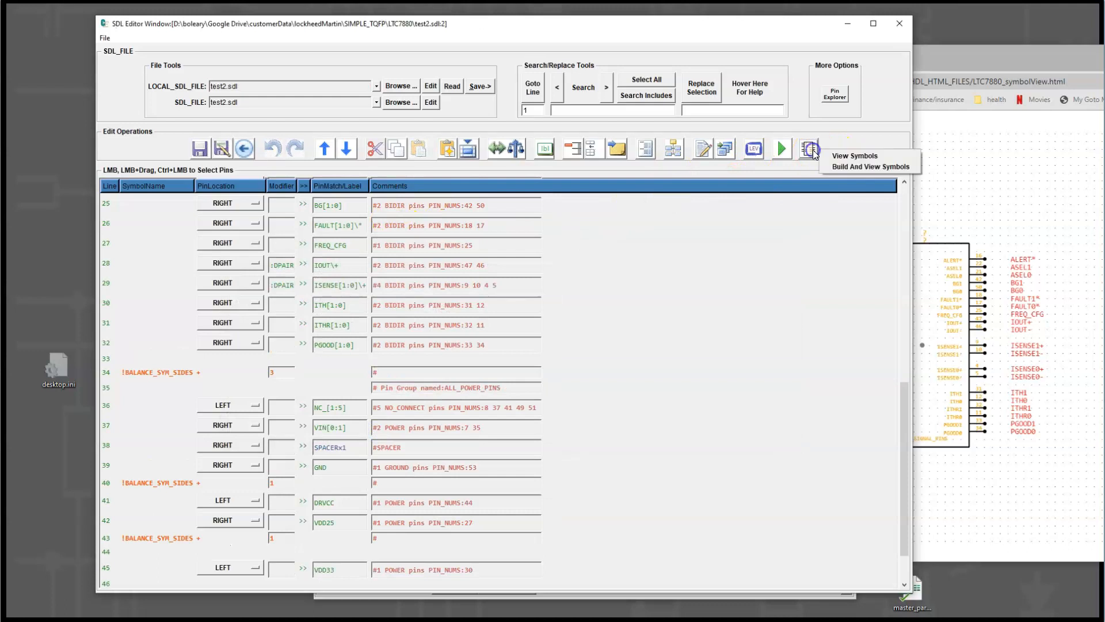
{"action": "left_click", "coordinate": [846, 167]}
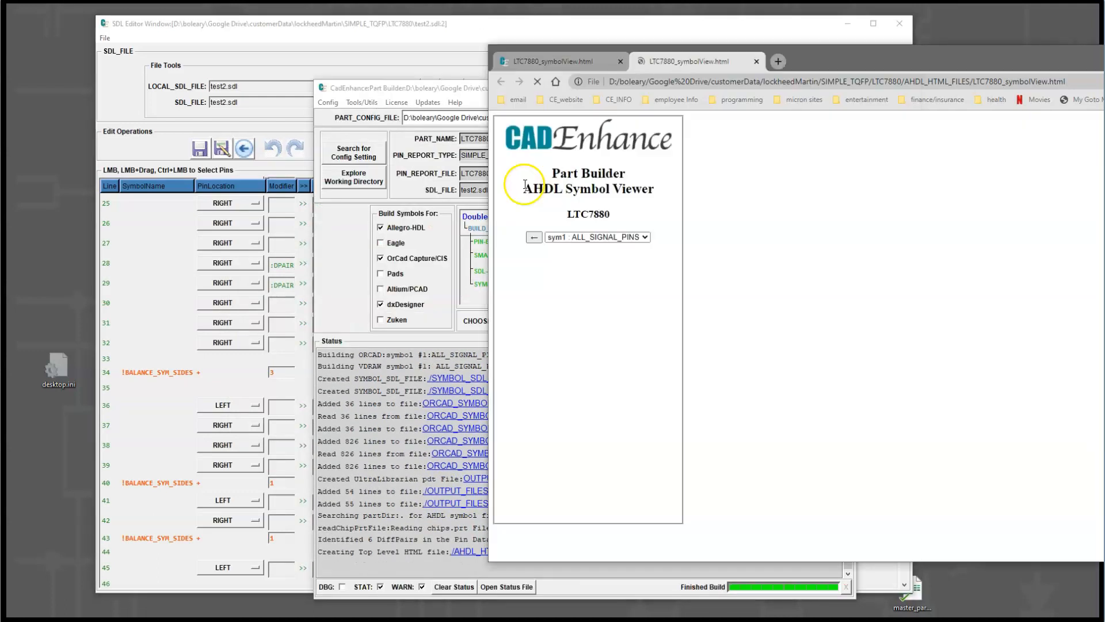
{"action": "left_click_drag", "start_coordinate": [838, 57], "coordinate": [601, 50]}
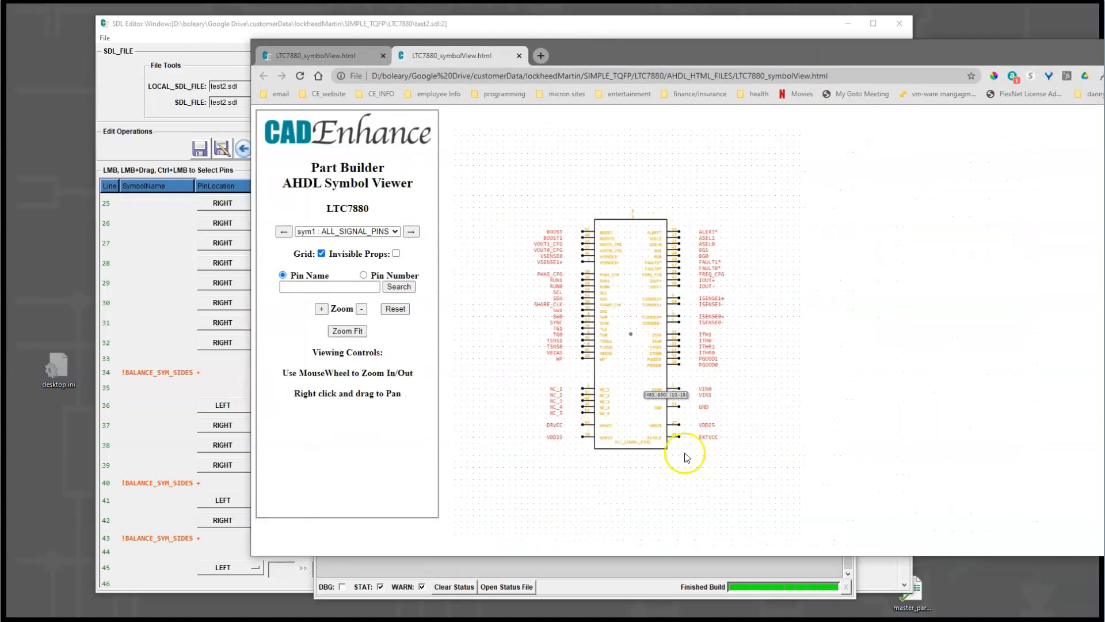
{"action": "left_click", "coordinate": [383, 231]}
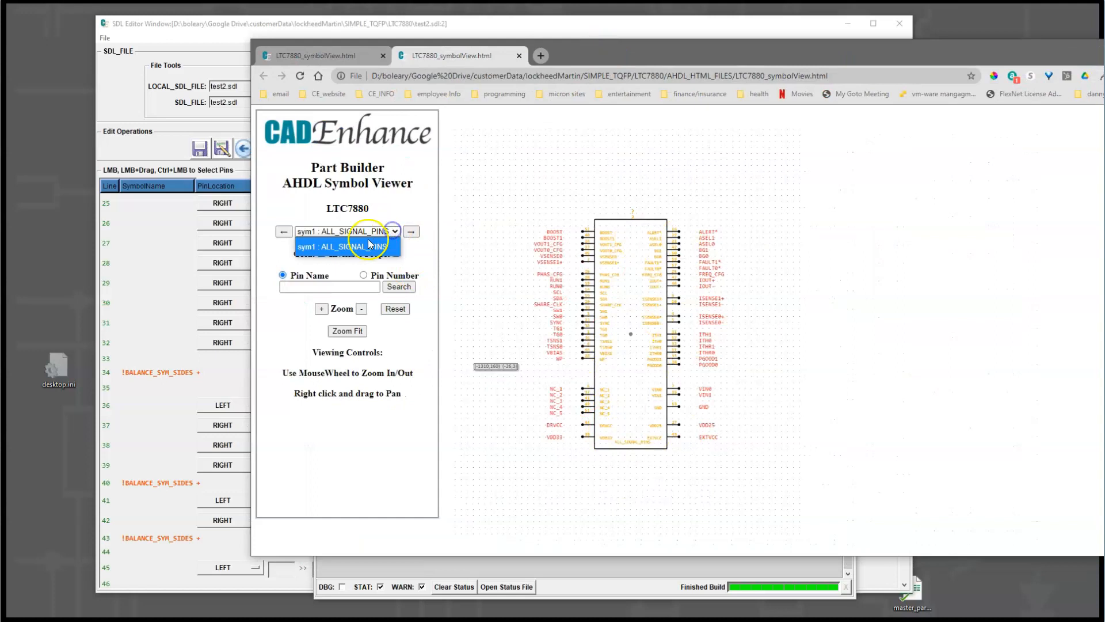
{"action": "left_click", "coordinate": [425, 198]}
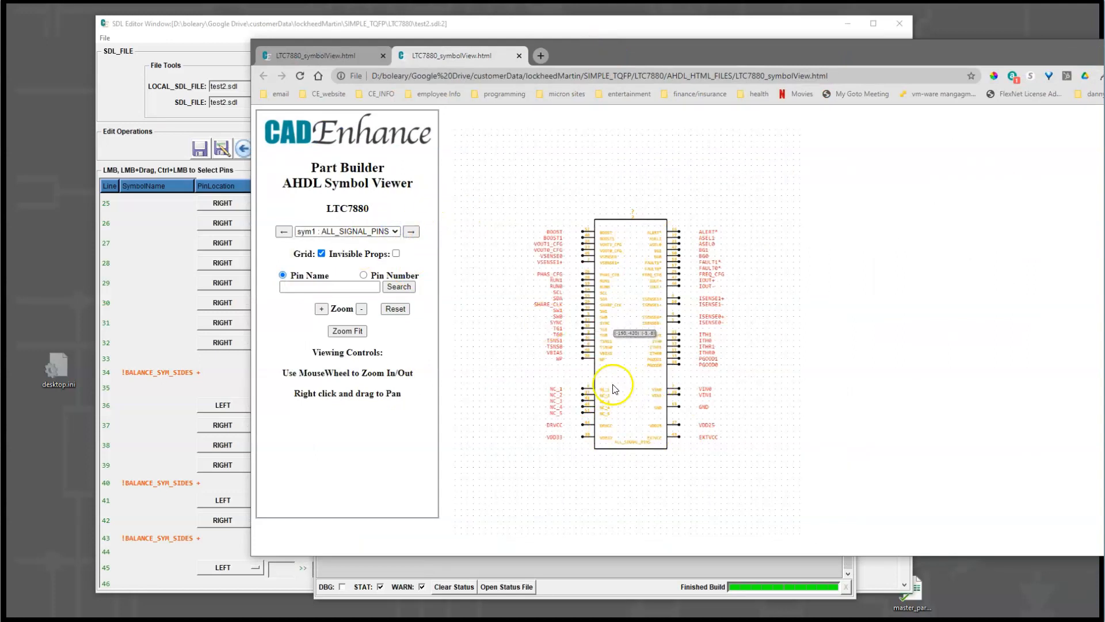
Step: Rename the merged symbol in the SDL editor to ALL_PINS and save the file
{"action": "left_click", "coordinate": [240, 26]}
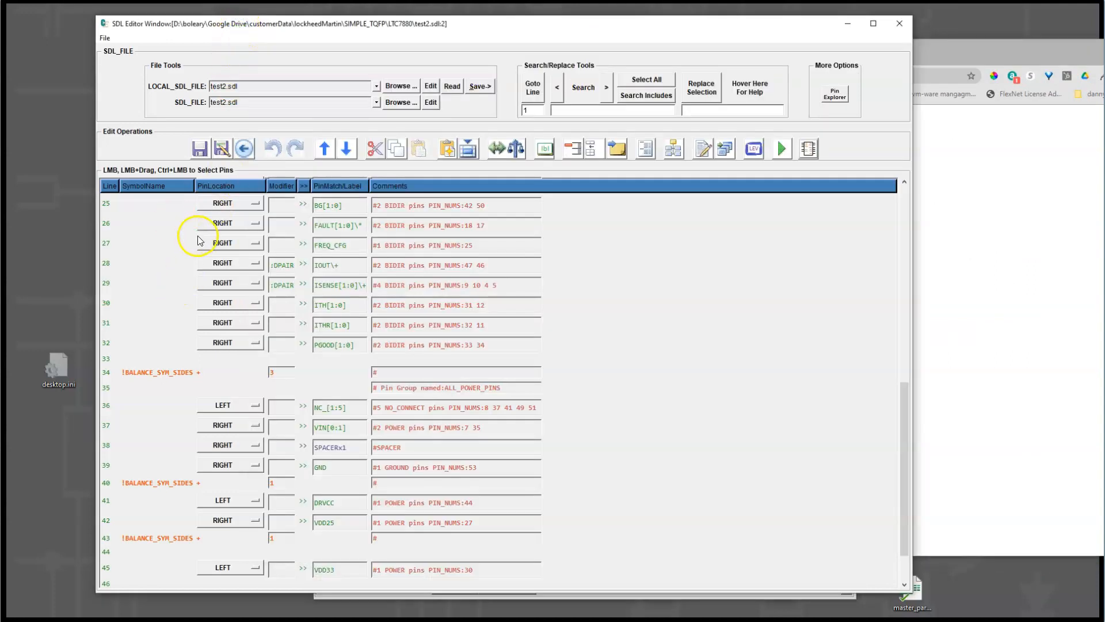
{"action": "left_click_drag", "start_coordinate": [901, 410], "coordinate": [922, 188]}
{"action": "left_click", "coordinate": [165, 213]}
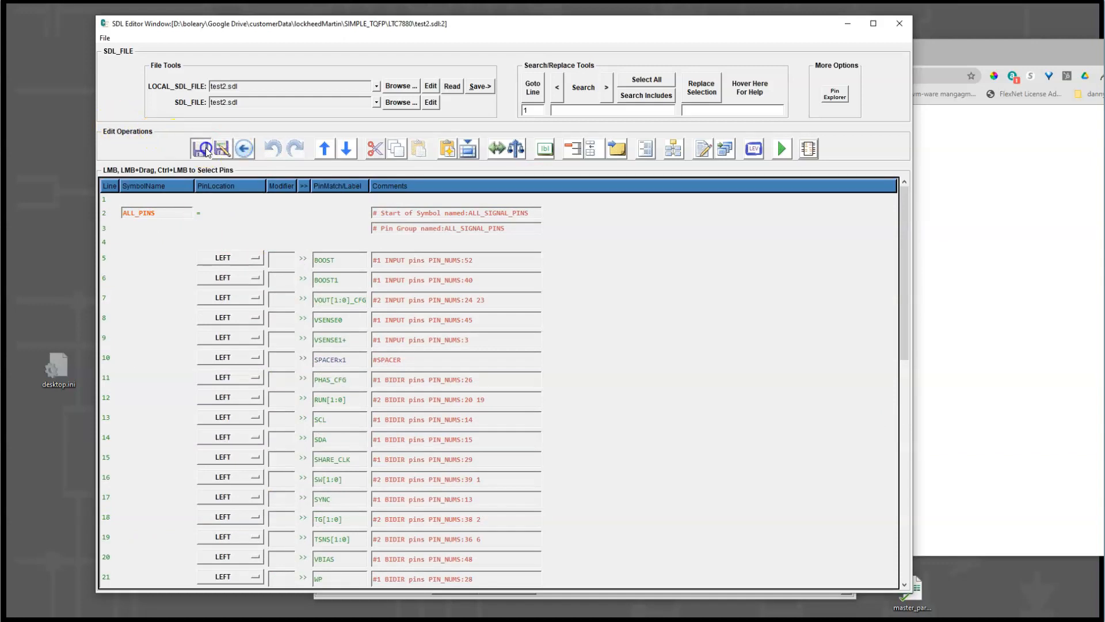
Step: Rebuild the symbols and inspect the pin layout of the ALL_PINS symbol up close in the viewer
{"action": "left_click", "coordinate": [808, 149]}
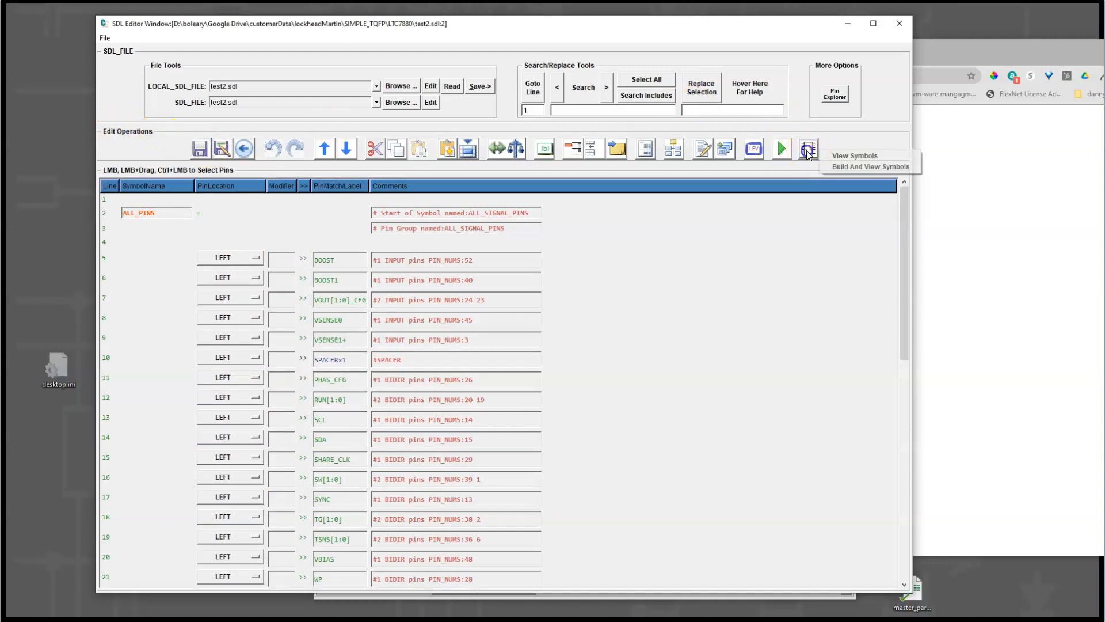
{"action": "left_click", "coordinate": [852, 167]}
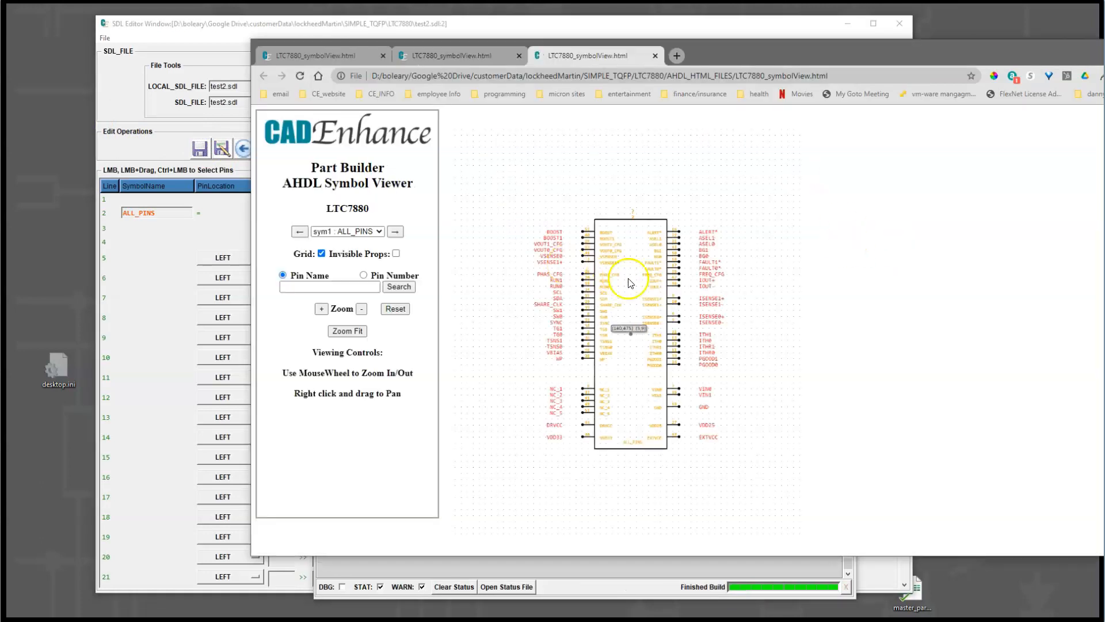
{"action": "scroll", "coordinate": [630, 284], "scroll_direction": "up", "scroll_amount": 3}
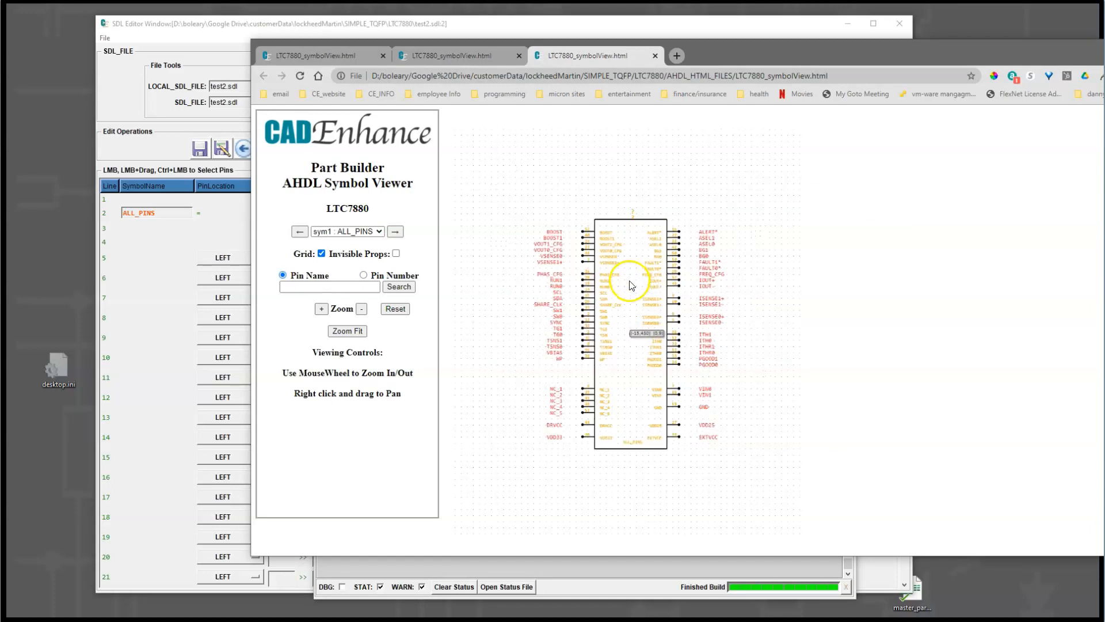
{"action": "scroll", "coordinate": [630, 285], "scroll_direction": "up", "scroll_amount": 3}
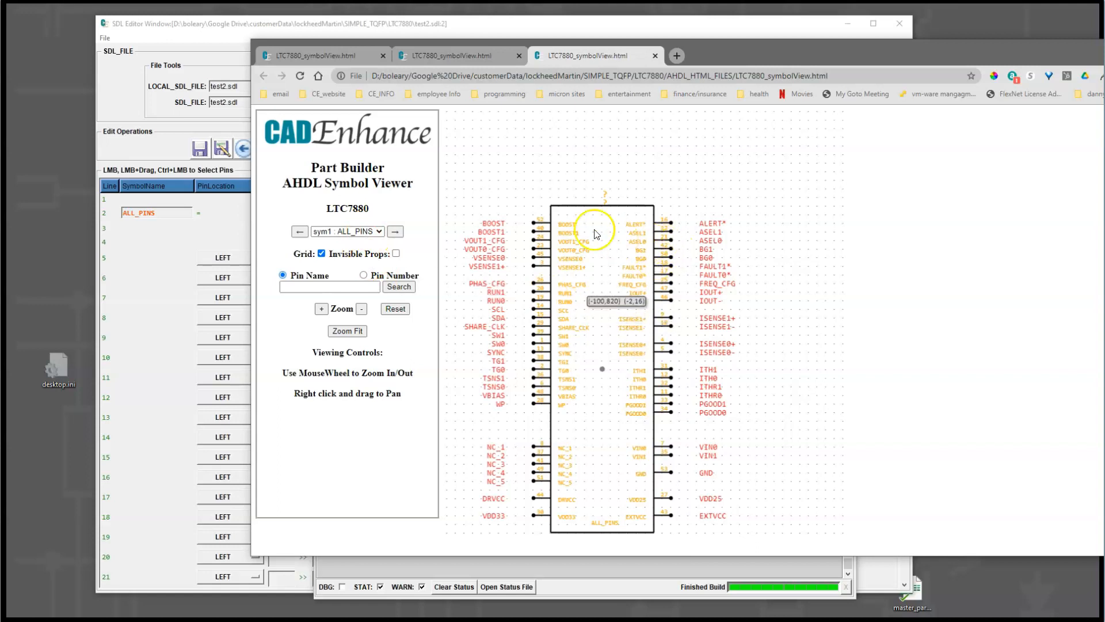
{"action": "right_click_drag", "start_coordinate": [602, 285], "coordinate": [670, 271]}
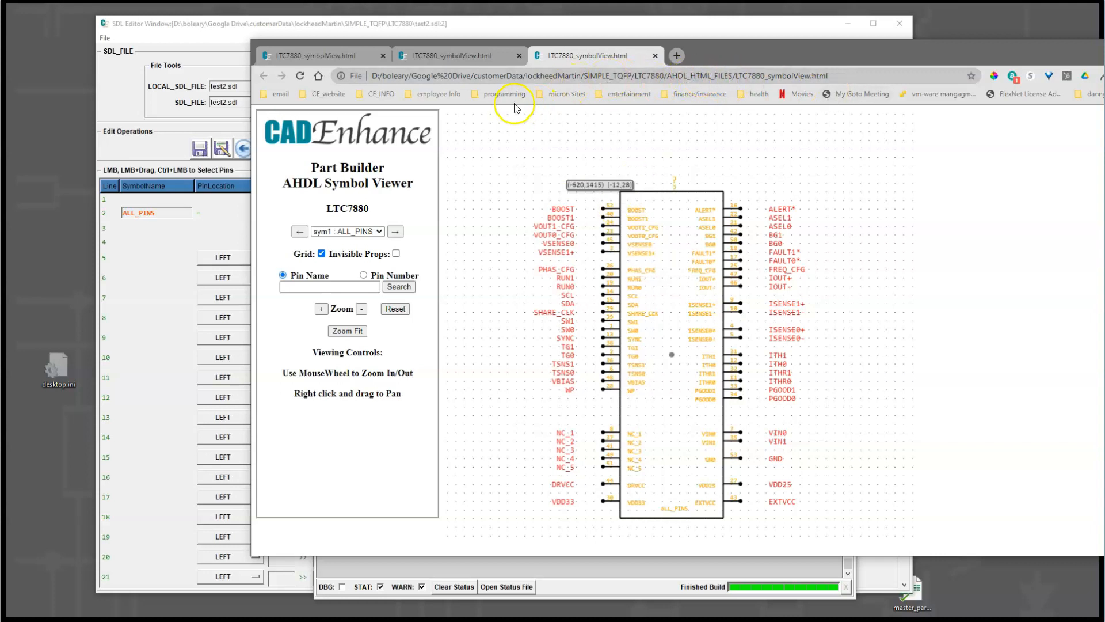
{"action": "scroll", "coordinate": [703, 300], "scroll_direction": "up", "scroll_amount": 3}
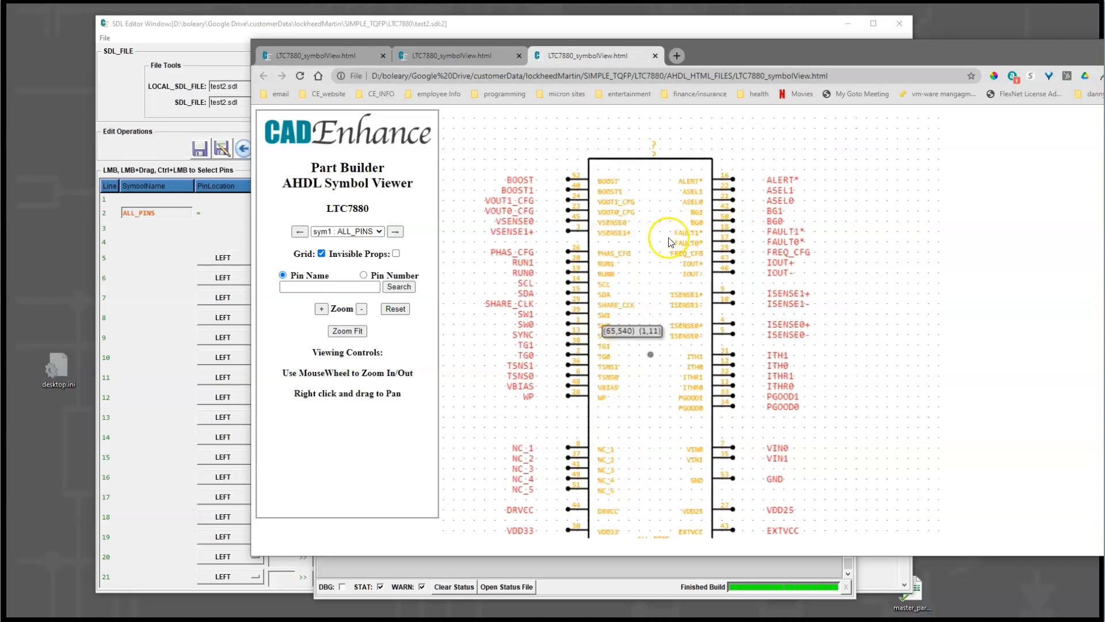
Step: Locate the ALERT* pin by pin name and pin 52 by pin number in the symbol viewer
{"action": "left_click", "coordinate": [308, 287]}
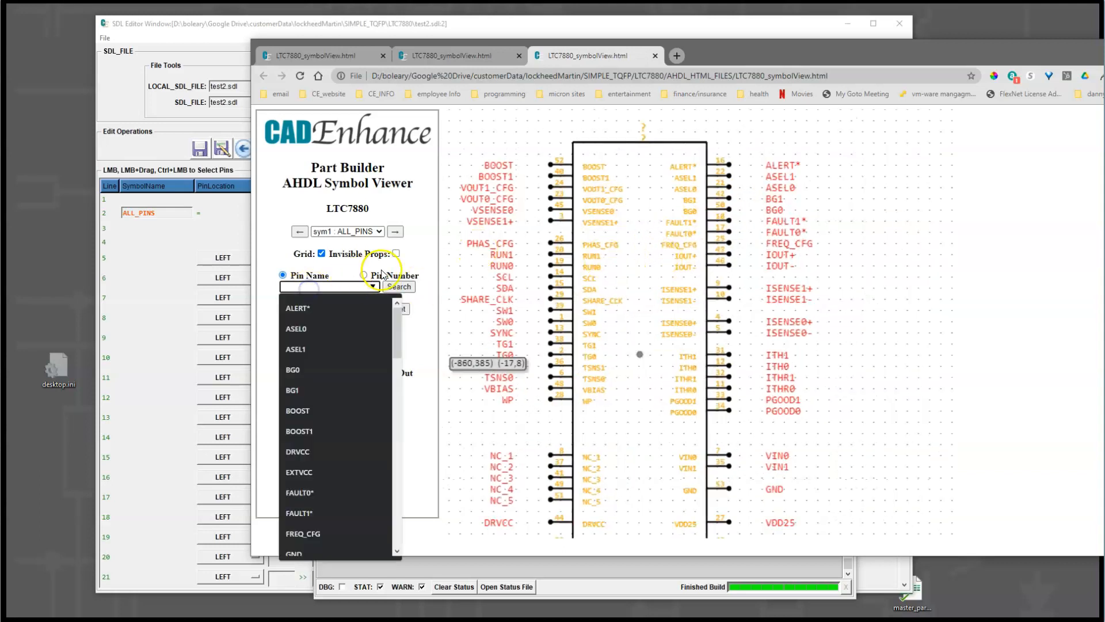
{"action": "left_click", "coordinate": [318, 311]}
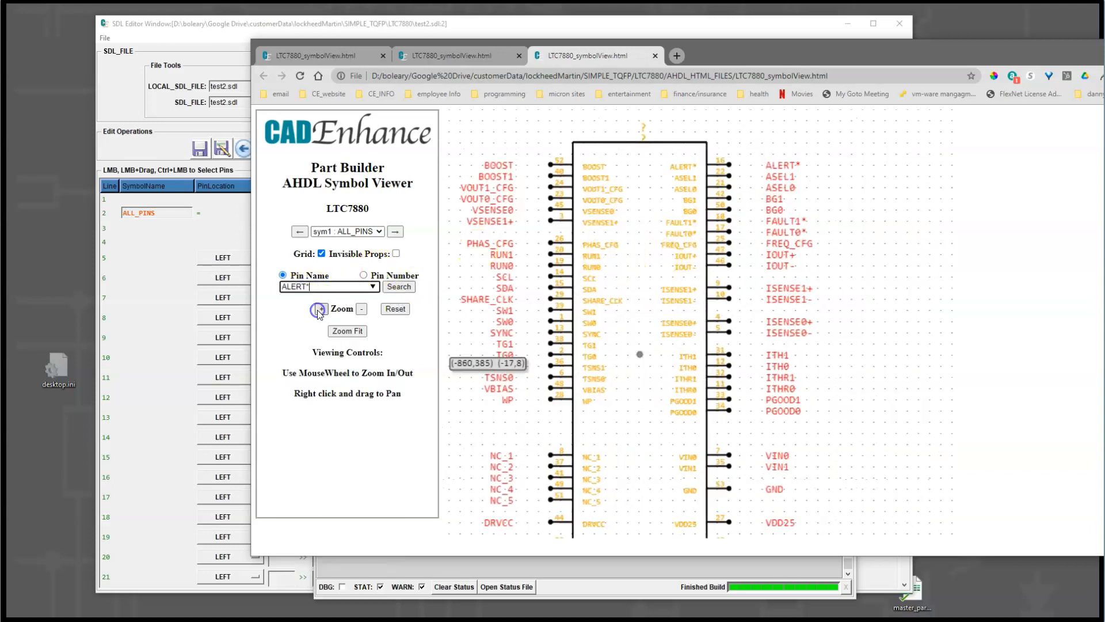
{"action": "left_click", "coordinate": [384, 287]}
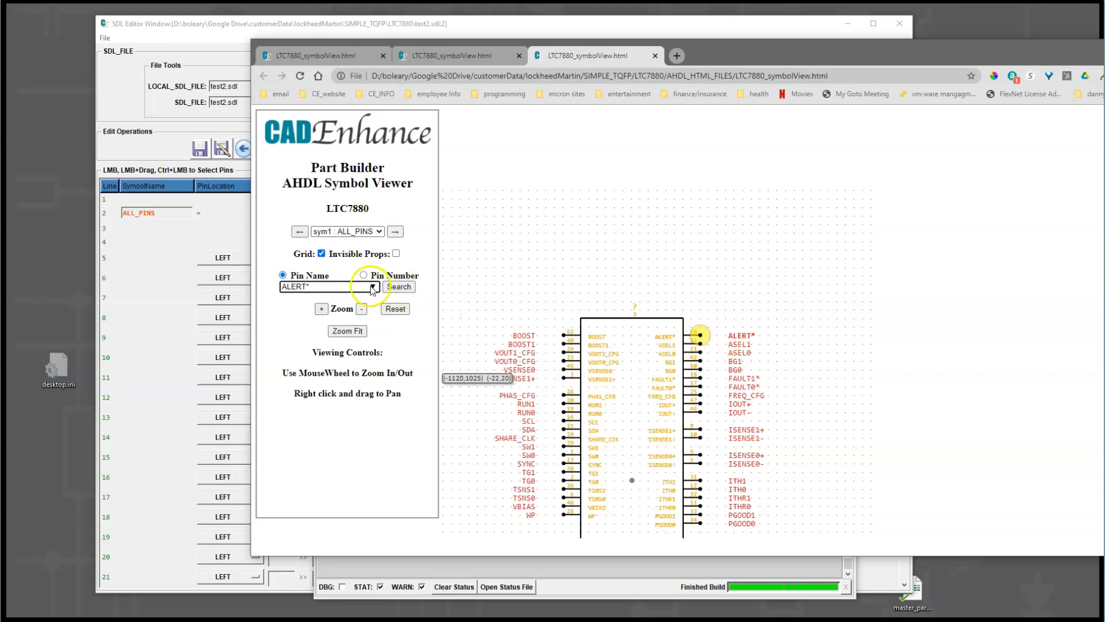
{"action": "left_click", "coordinate": [334, 286]}
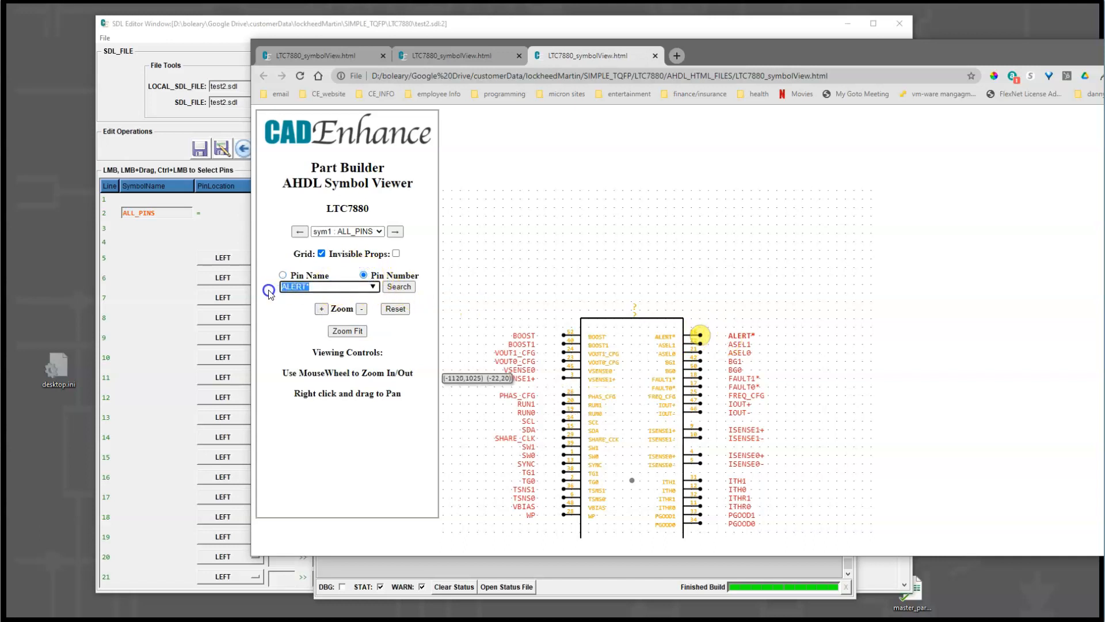
{"action": "type", "text": "52"}
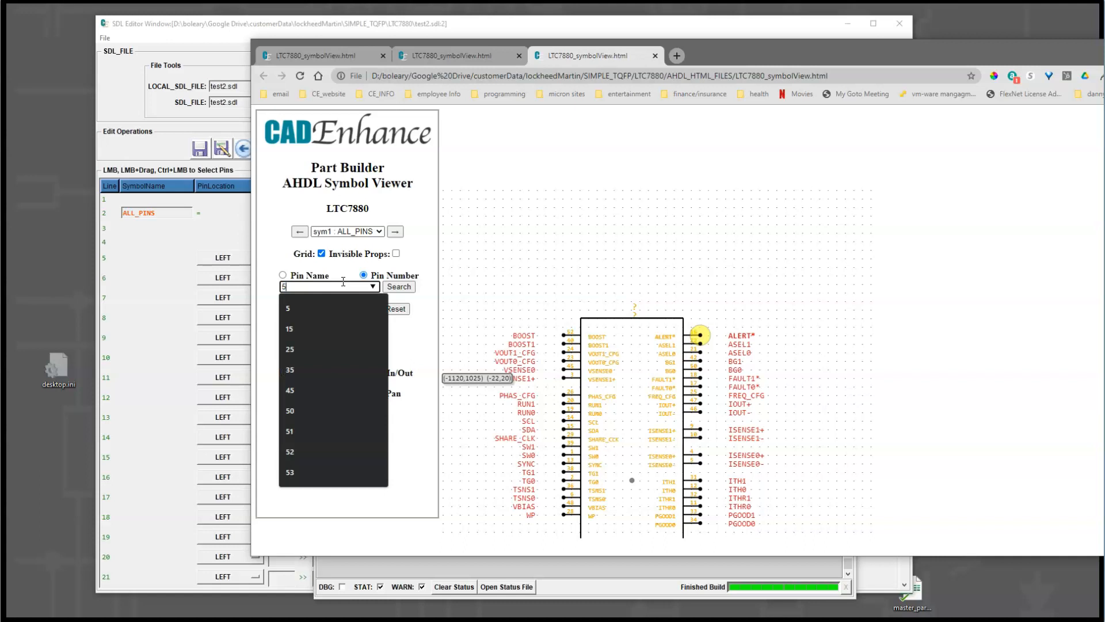
{"action": "left_click", "coordinate": [742, 300]}
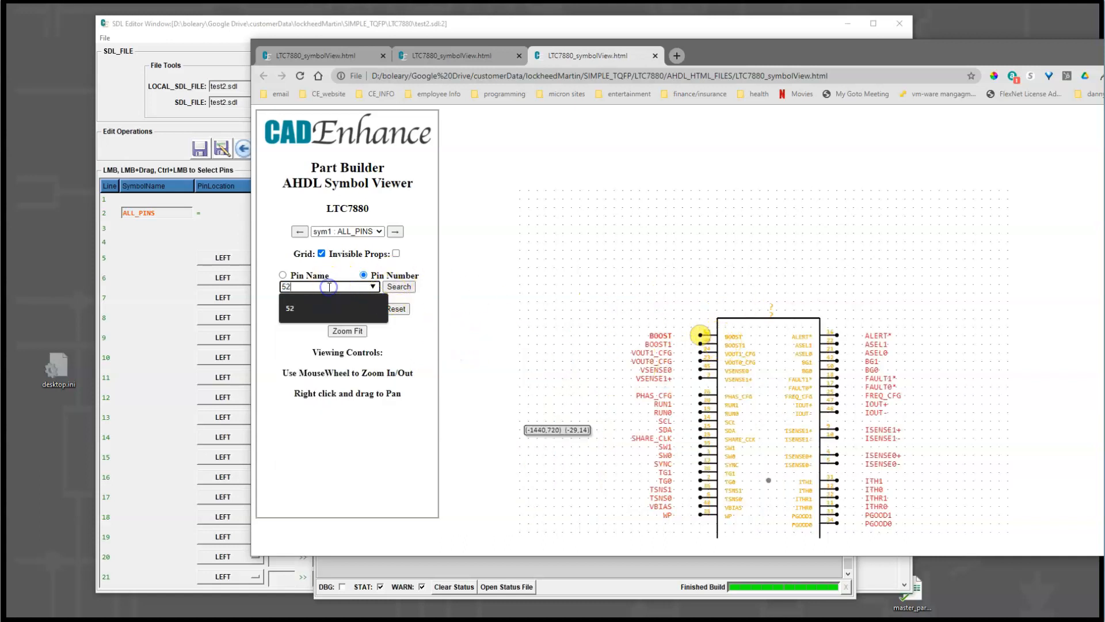
Step: Search the ALL_PINS symbol for pin number 26
{"action": "key", "text": "BackSpace"}
{"action": "key", "text": "BackSpace"}
{"action": "type", "text": "24"}
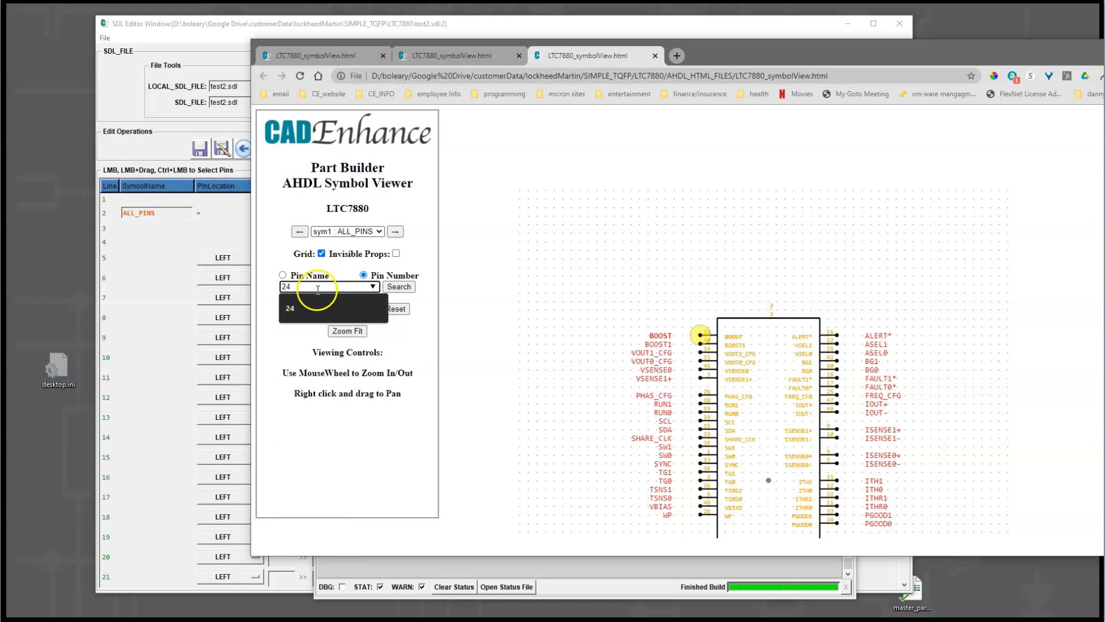
{"action": "key", "text": "BackSpace"}
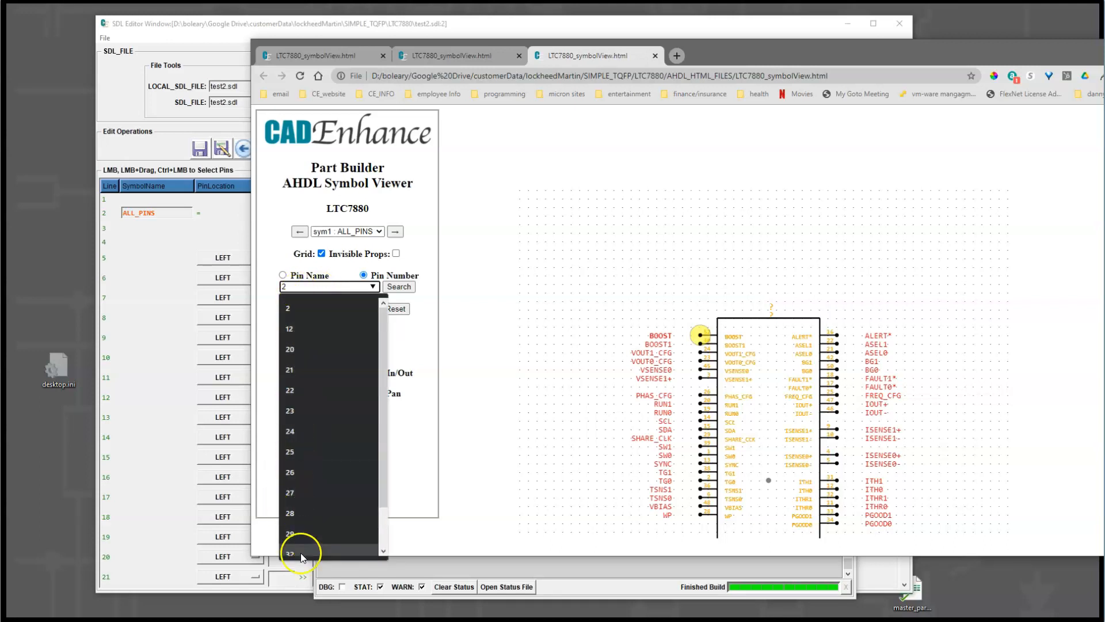
{"action": "left_click", "coordinate": [317, 474]}
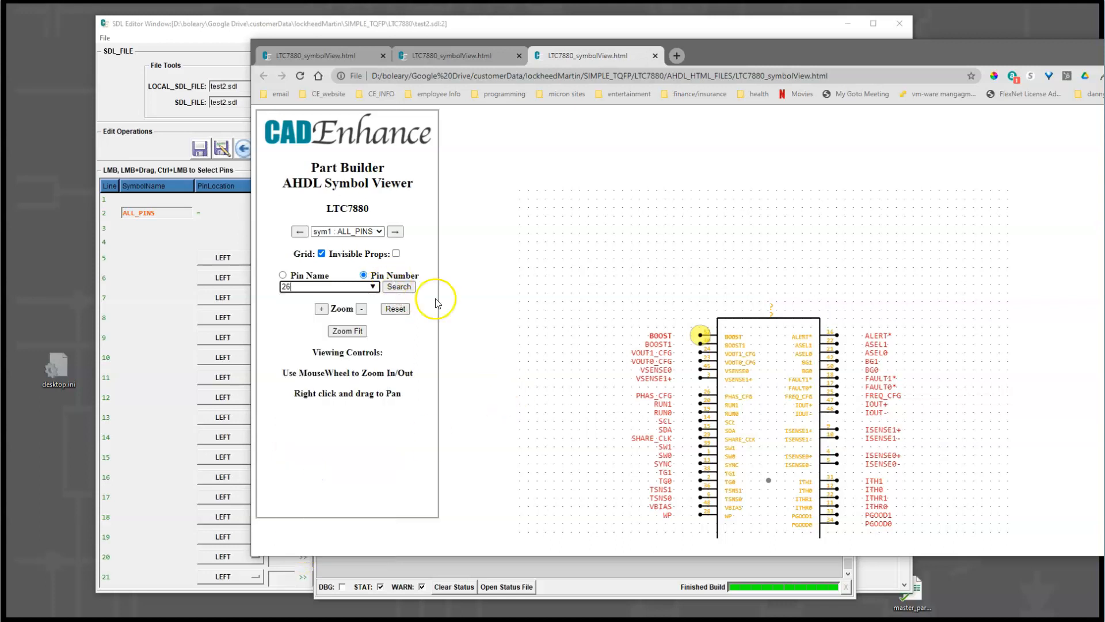
{"action": "left_click", "coordinate": [403, 286]}
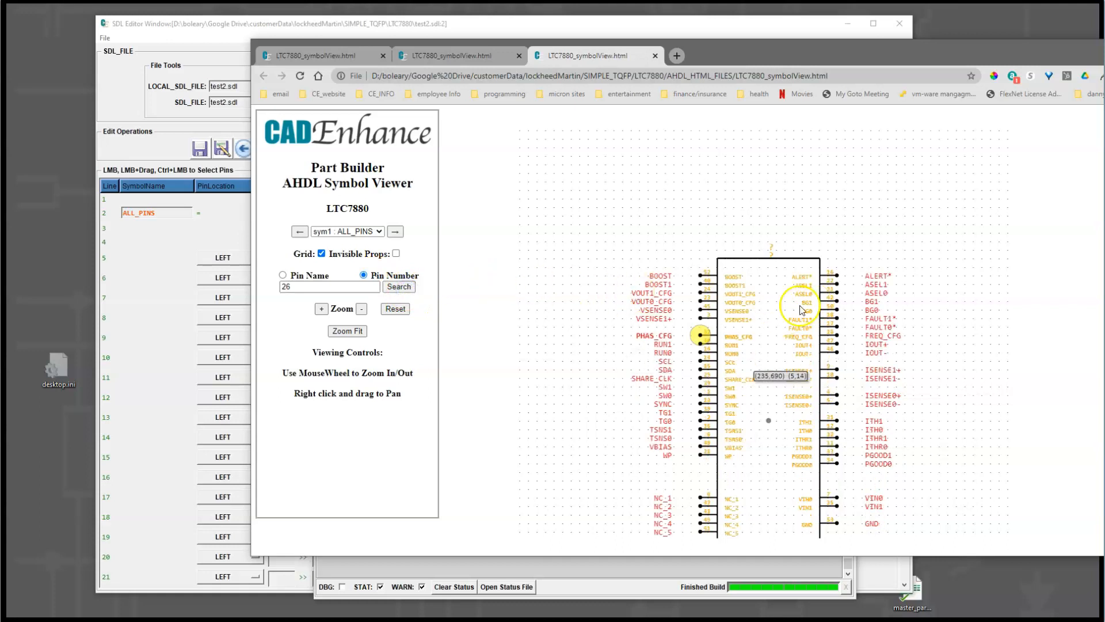
Step: Show the property details of the symbol's origin point and of the BOOST pin
{"action": "left_click", "coordinate": [769, 423]}
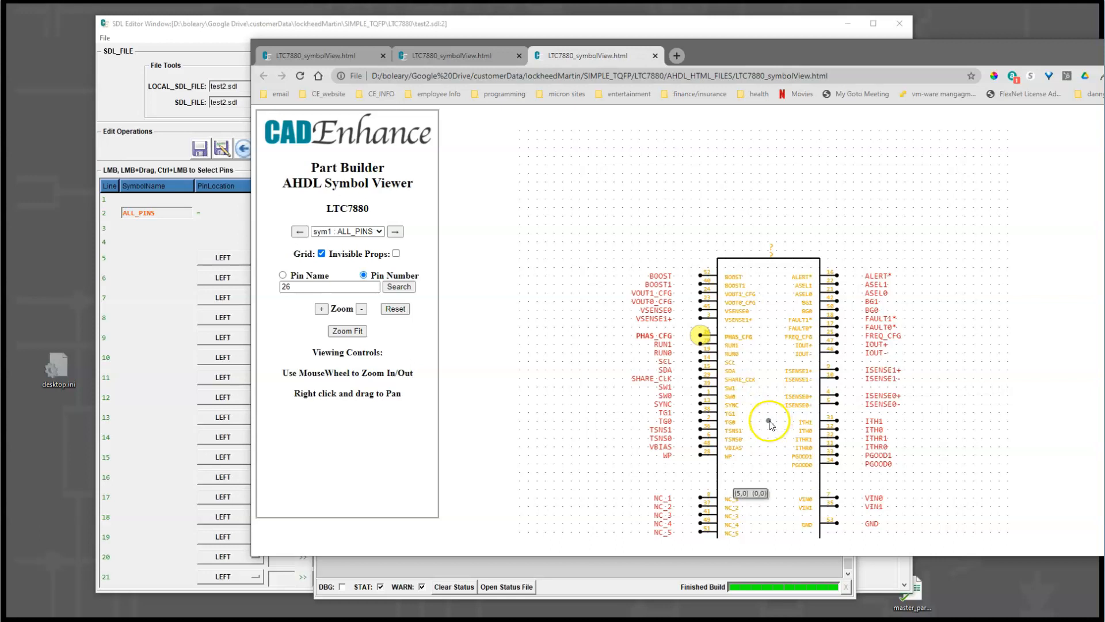
{"action": "mouse_move", "coordinate": [770, 422]}
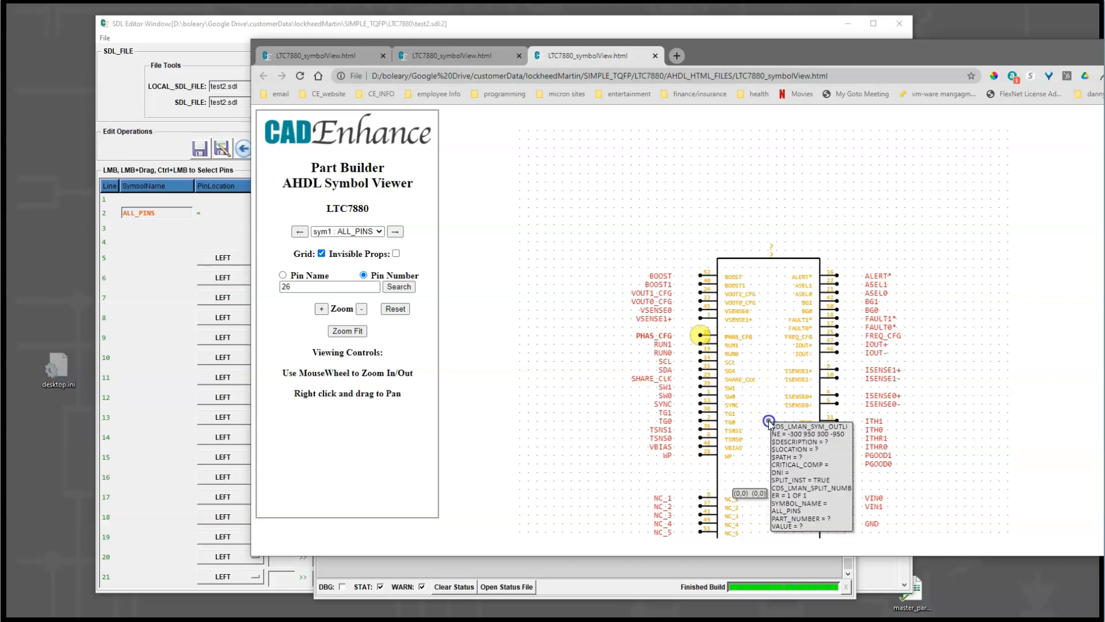
{"action": "left_click", "coordinate": [614, 271]}
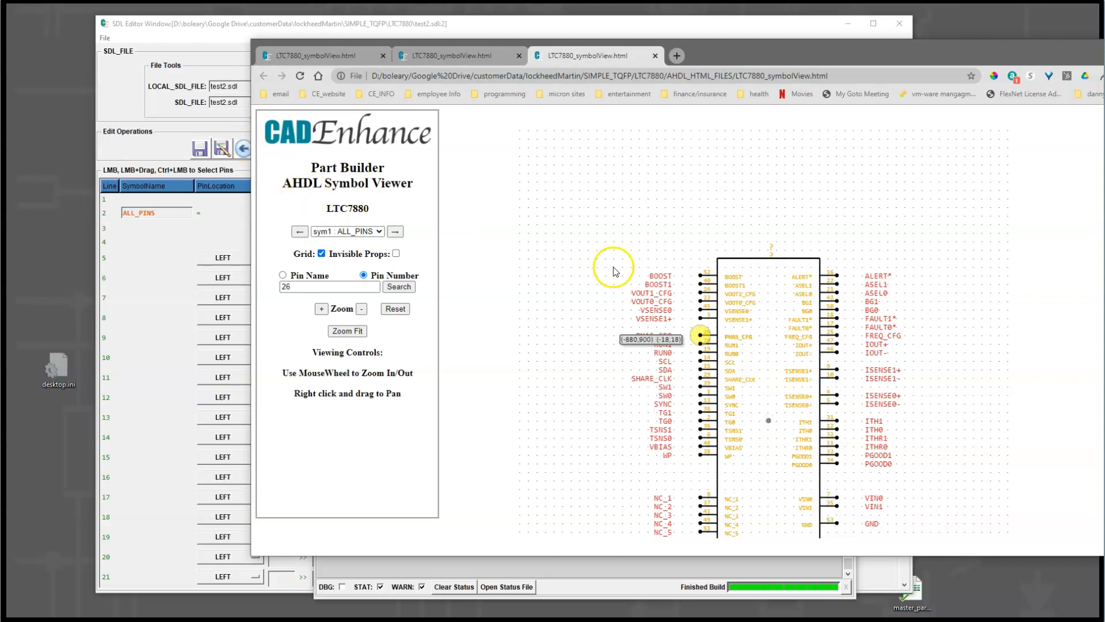
{"action": "mouse_move", "coordinate": [702, 279]}
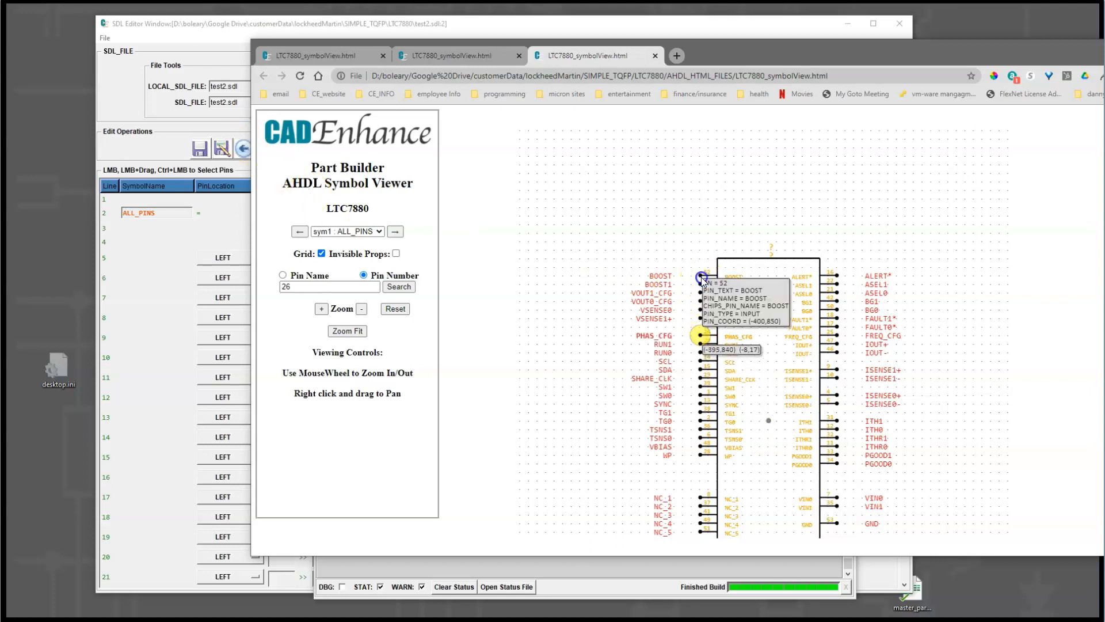
{"action": "left_click", "coordinate": [636, 227]}
Step: Open the VDRAW symbol view from Part Builder and examine the ALL_PINS pin layout up close
{"action": "left_click", "coordinate": [282, 187]}
{"action": "left_click", "coordinate": [298, 25]}
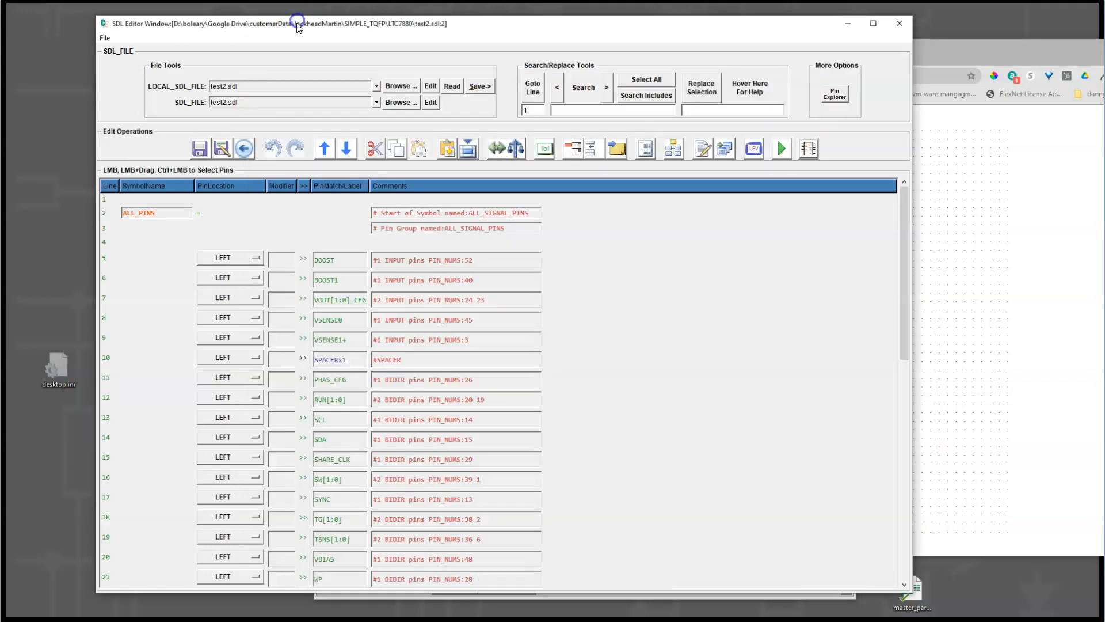
{"action": "left_click", "coordinate": [846, 597]}
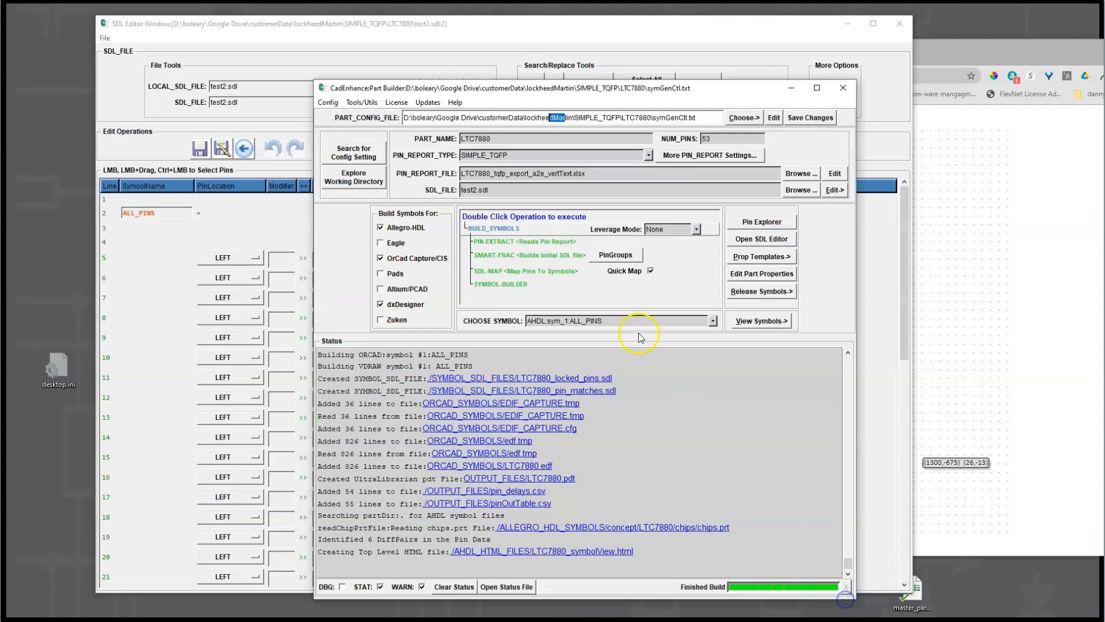
{"action": "left_click", "coordinate": [765, 333]}
{"action": "left_click", "coordinate": [845, 340]}
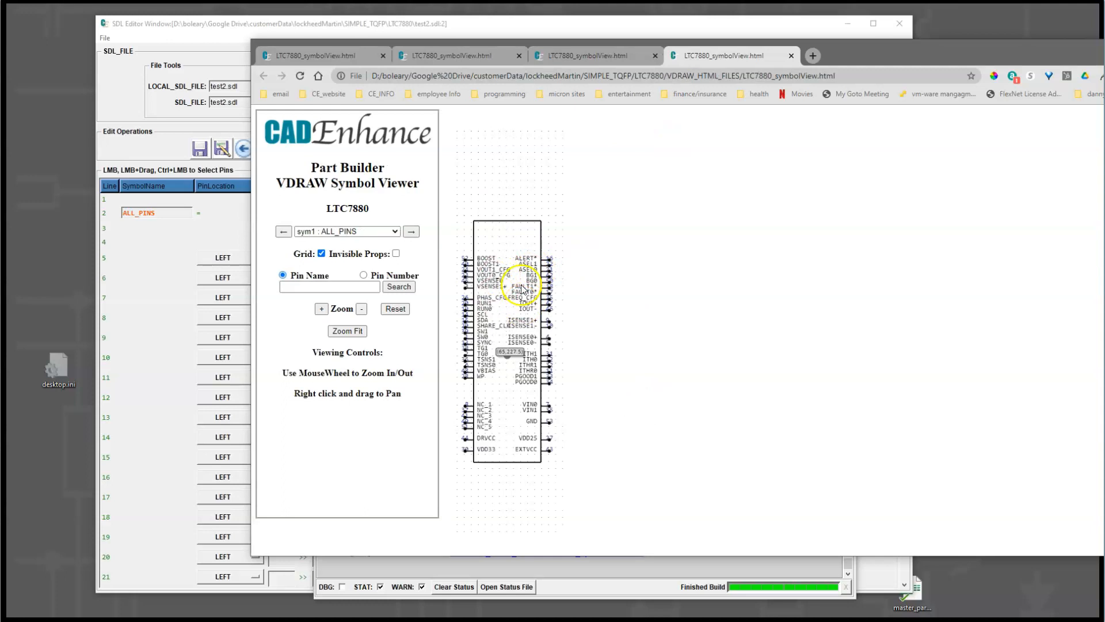
{"action": "scroll", "coordinate": [540, 263], "scroll_direction": "up", "scroll_amount": 2}
{"action": "right_click_drag", "start_coordinate": [540, 264], "coordinate": [624, 326]}
{"action": "scroll", "coordinate": [481, 311], "scroll_direction": "down", "scroll_amount": 2}
{"action": "scroll", "coordinate": [623, 344], "scroll_direction": "down", "scroll_amount": 2}
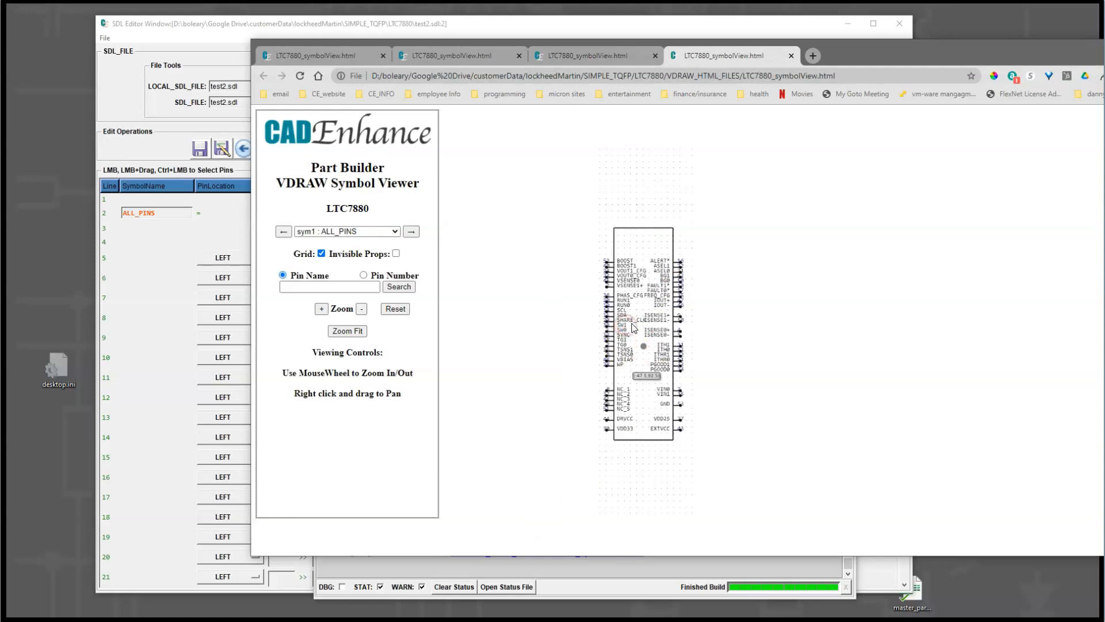
{"action": "scroll", "coordinate": [629, 318], "scroll_direction": "up", "scroll_amount": 3}
{"action": "scroll", "coordinate": [608, 344], "scroll_direction": "up", "scroll_amount": 1}
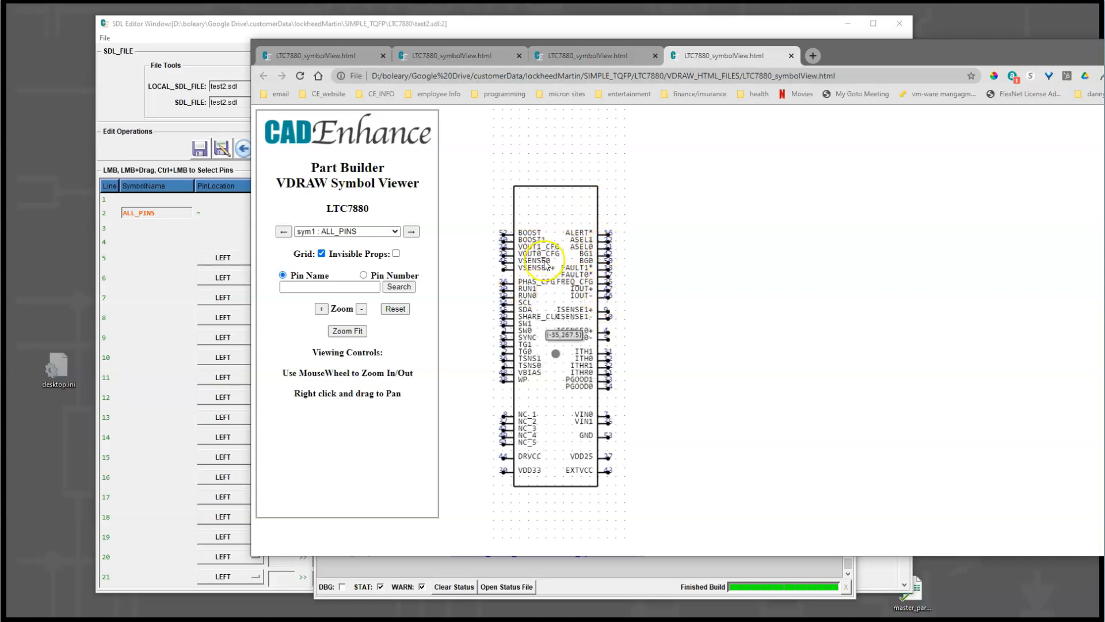
Step: Set the symbol viewer window beside the SDL editor and compare the LEFT and RIGHT pin lines with the drawn symbol
{"action": "left_click", "coordinate": [502, 28]}
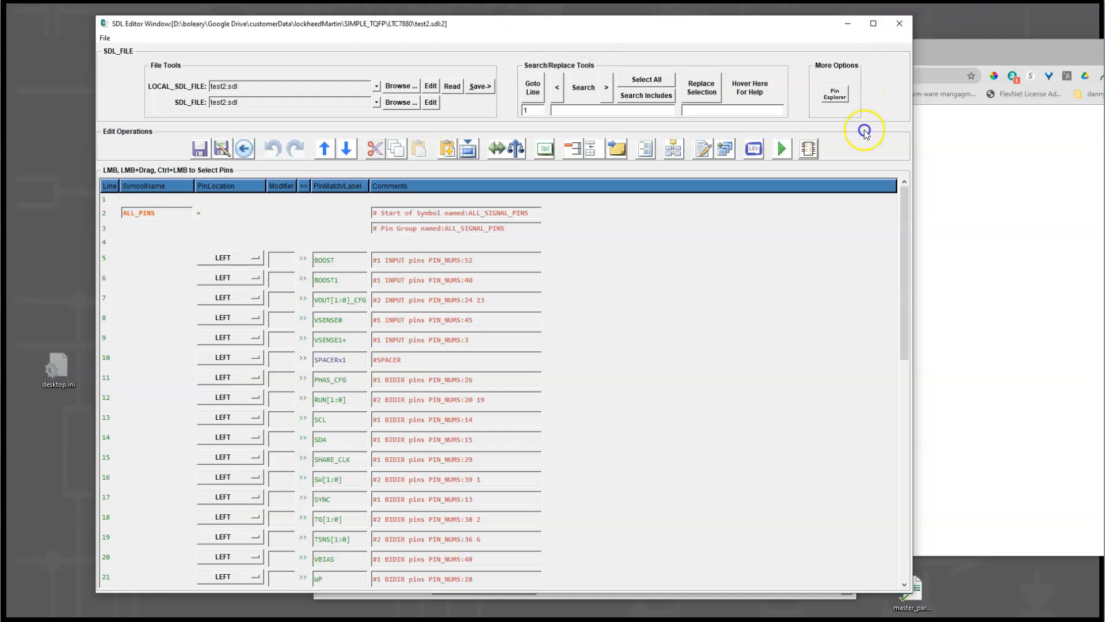
{"action": "left_click", "coordinate": [169, 254]}
{"action": "scroll", "coordinate": [169, 253], "scroll_direction": "down", "scroll_amount": 5}
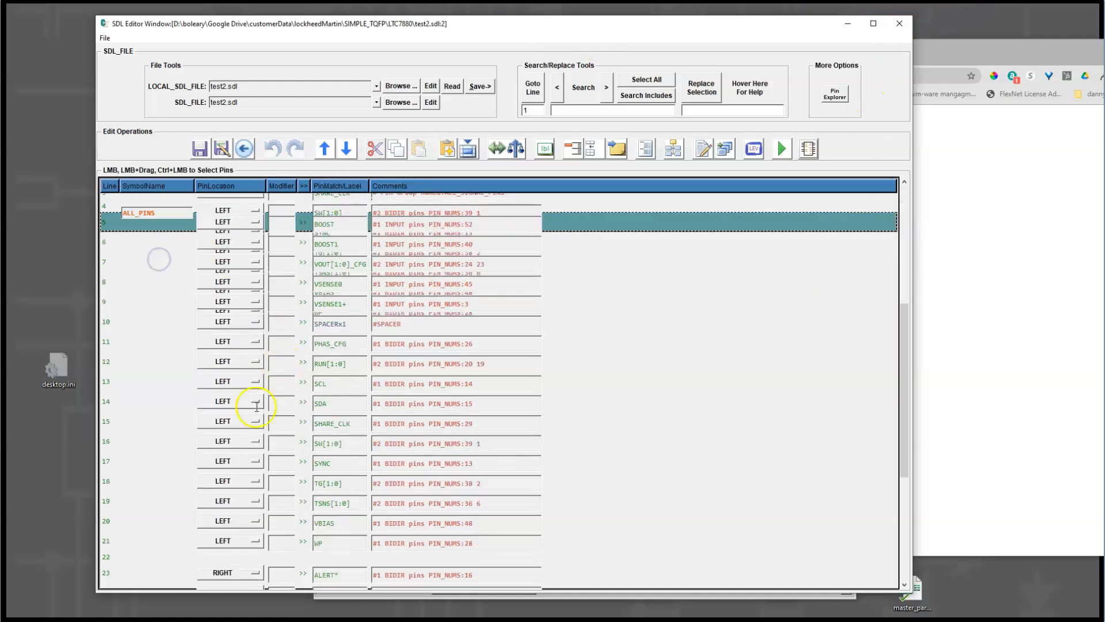
{"action": "left_click_drag", "start_coordinate": [157, 365], "coordinate": [149, 372]}
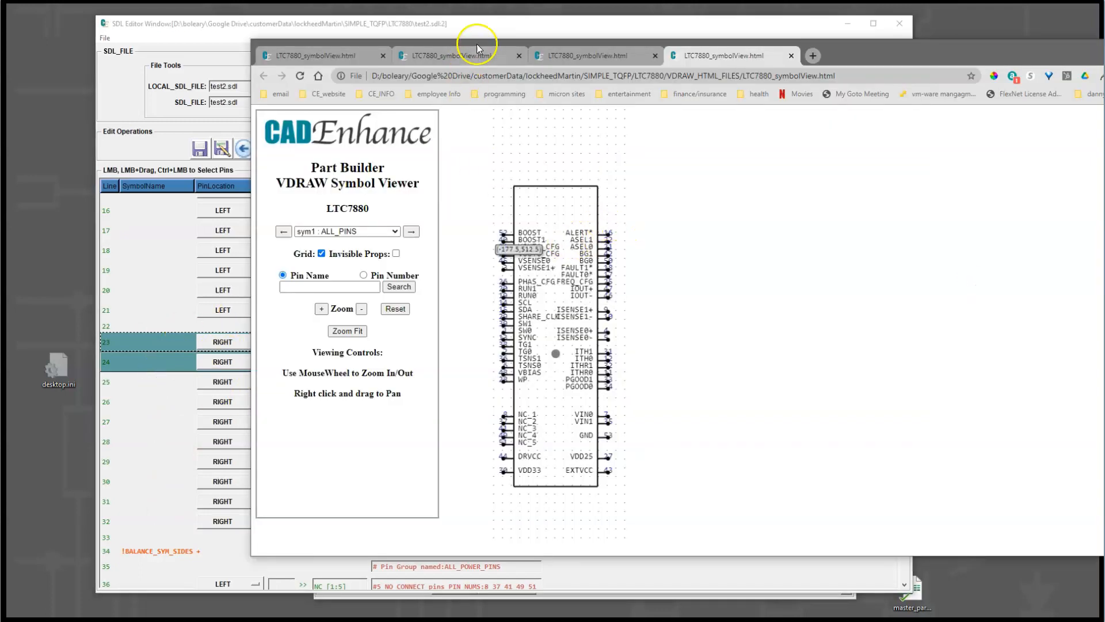
{"action": "left_click_drag", "start_coordinate": [478, 44], "coordinate": [709, 55]}
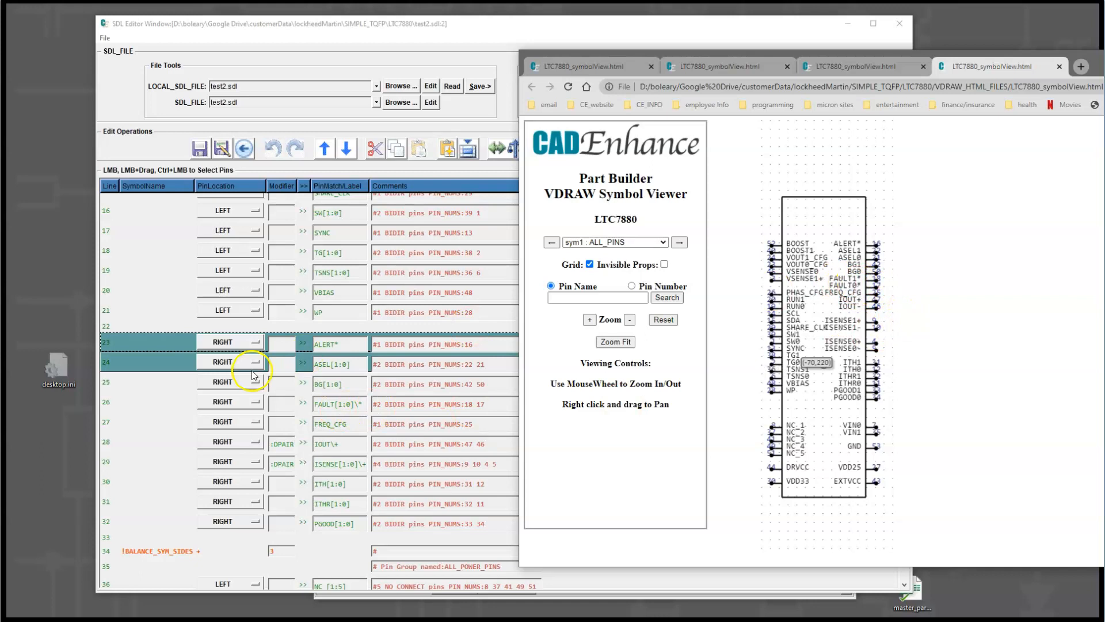
{"action": "left_click", "coordinate": [141, 404]}
{"action": "left_click", "coordinate": [130, 393]}
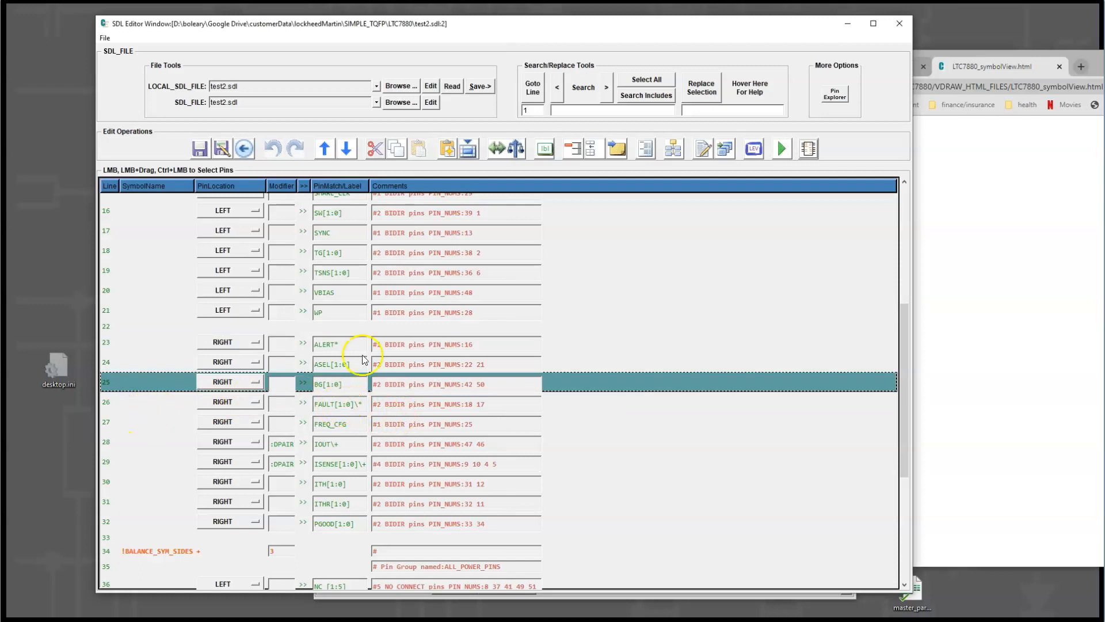
Step: Review the SDL lines from BOOST down to the BALANCE_SYM_SIDES entries and check them against the drawn symbol
{"action": "scroll", "coordinate": [316, 235], "scroll_direction": "up", "scroll_amount": 5}
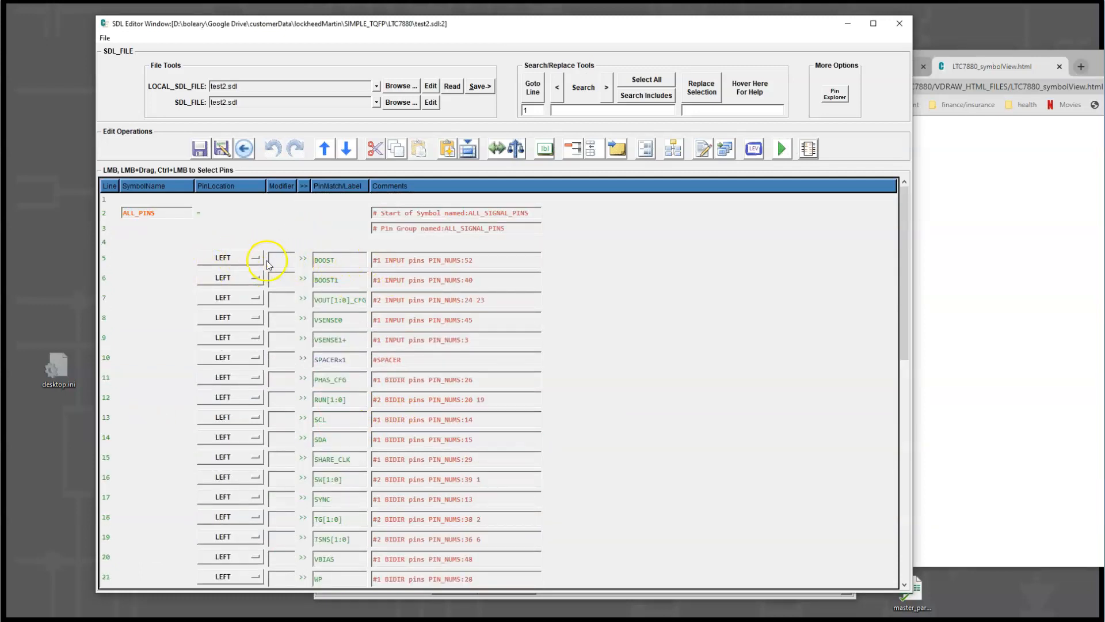
{"action": "left_click", "coordinate": [341, 262]}
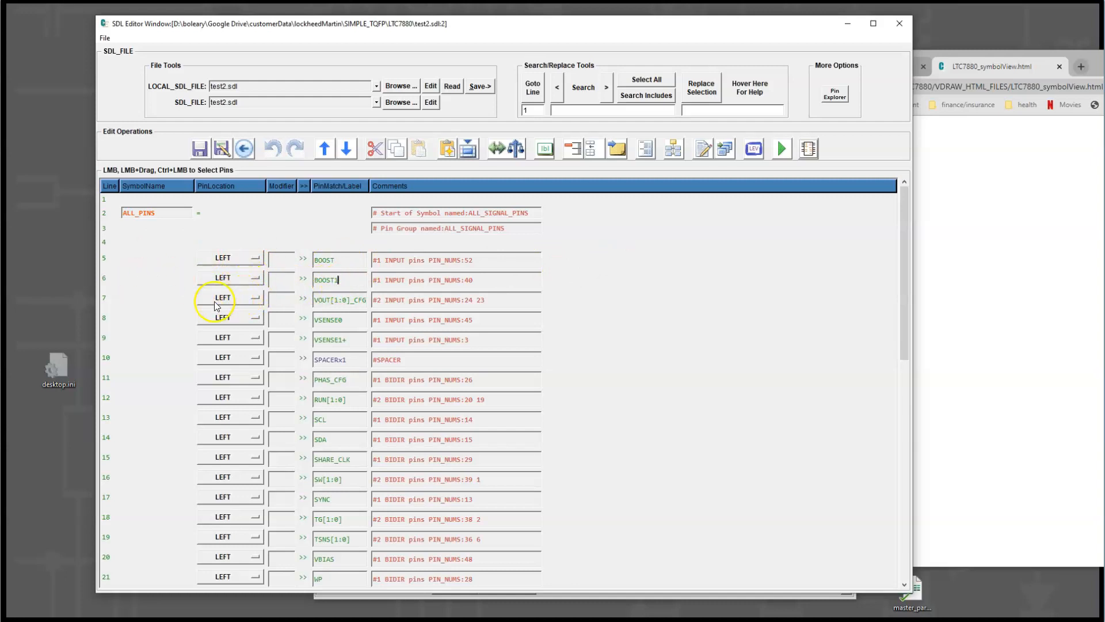
{"action": "left_click", "coordinate": [159, 299]}
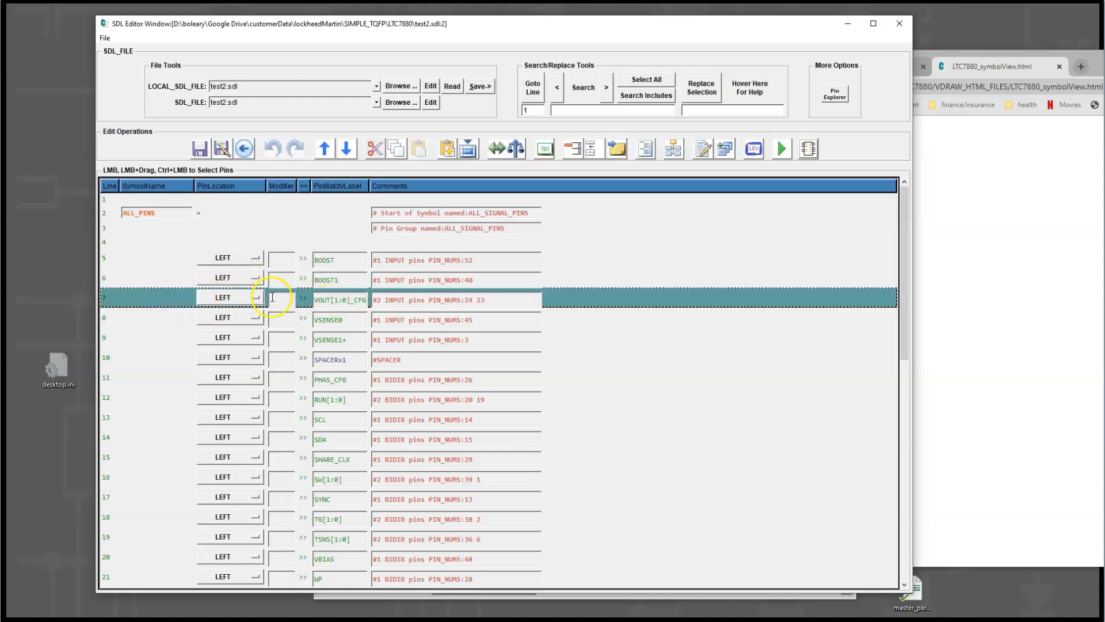
{"action": "scroll", "coordinate": [272, 298], "scroll_direction": "down", "scroll_amount": 7}
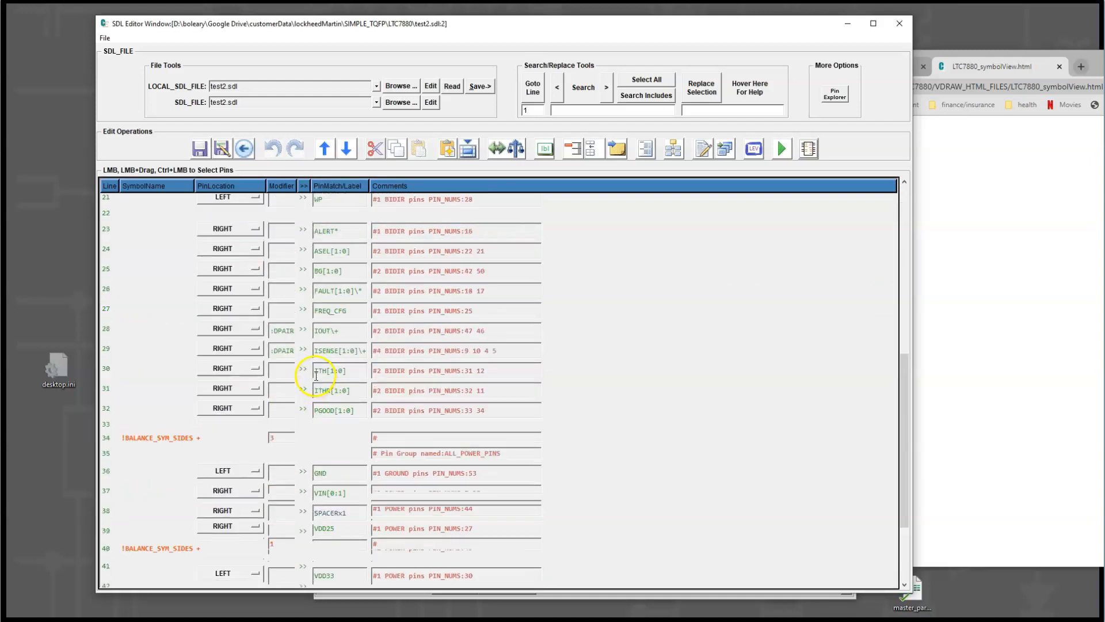
{"action": "scroll", "coordinate": [287, 303], "scroll_direction": "up", "scroll_amount": 2}
{"action": "left_click", "coordinate": [152, 353]}
{"action": "scroll", "coordinate": [232, 425], "scroll_direction": "down", "scroll_amount": 4}
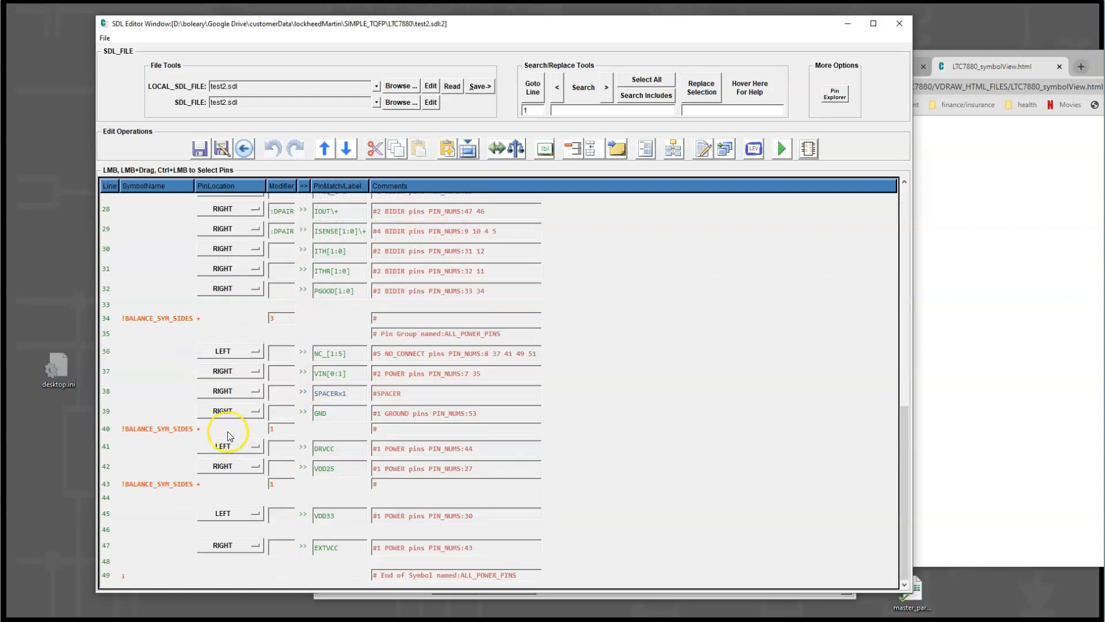
{"action": "left_click", "coordinate": [172, 320]}
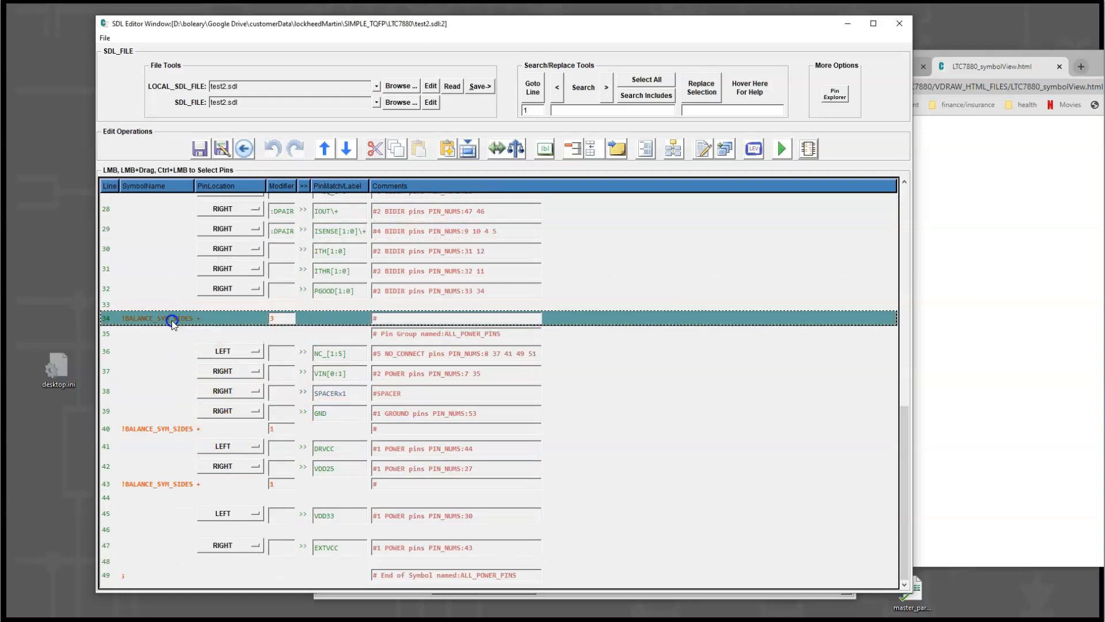
{"action": "left_click", "coordinate": [943, 327]}
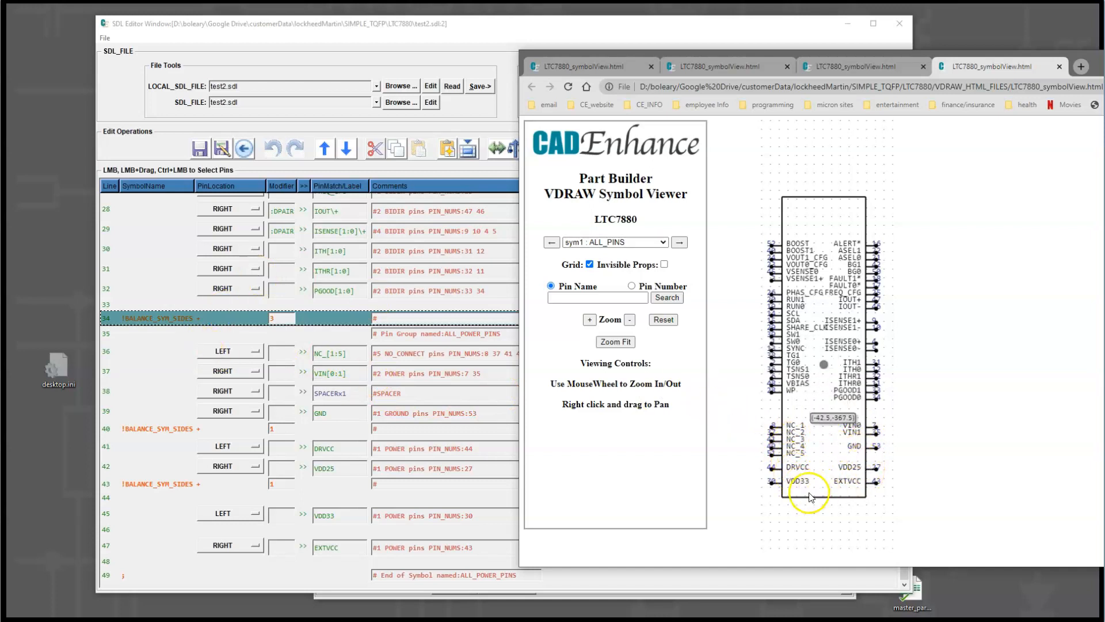
Step: Move the NC_[1:5] pin line to the end of the ALL_PINS symbol, directly after EXTVCC
{"action": "left_click", "coordinate": [151, 352]}
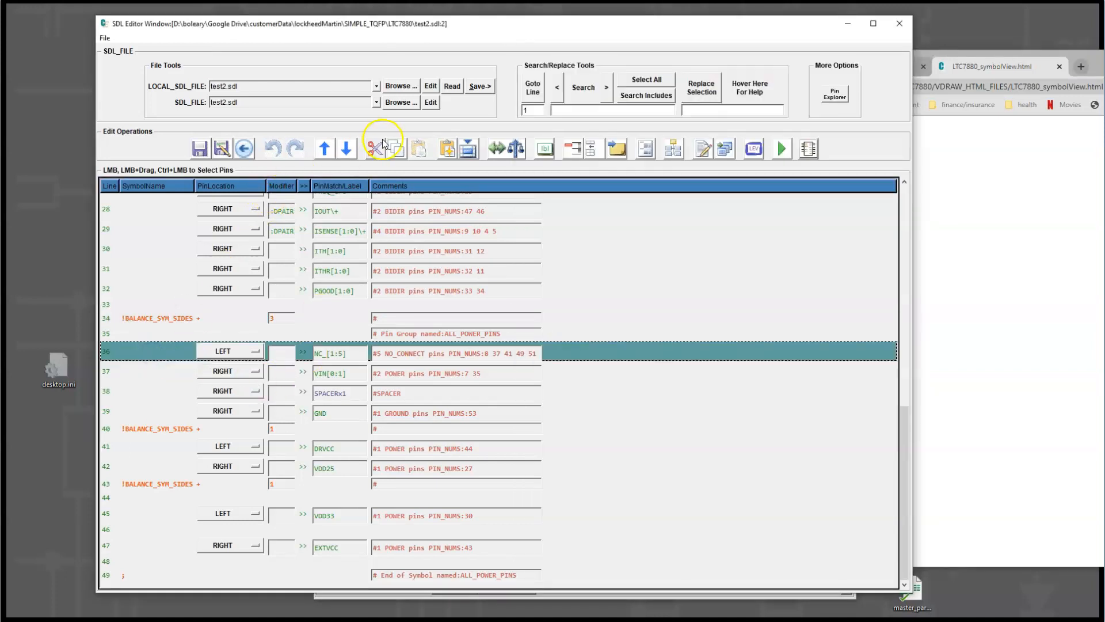
{"action": "key", "text": "ctrl+x"}
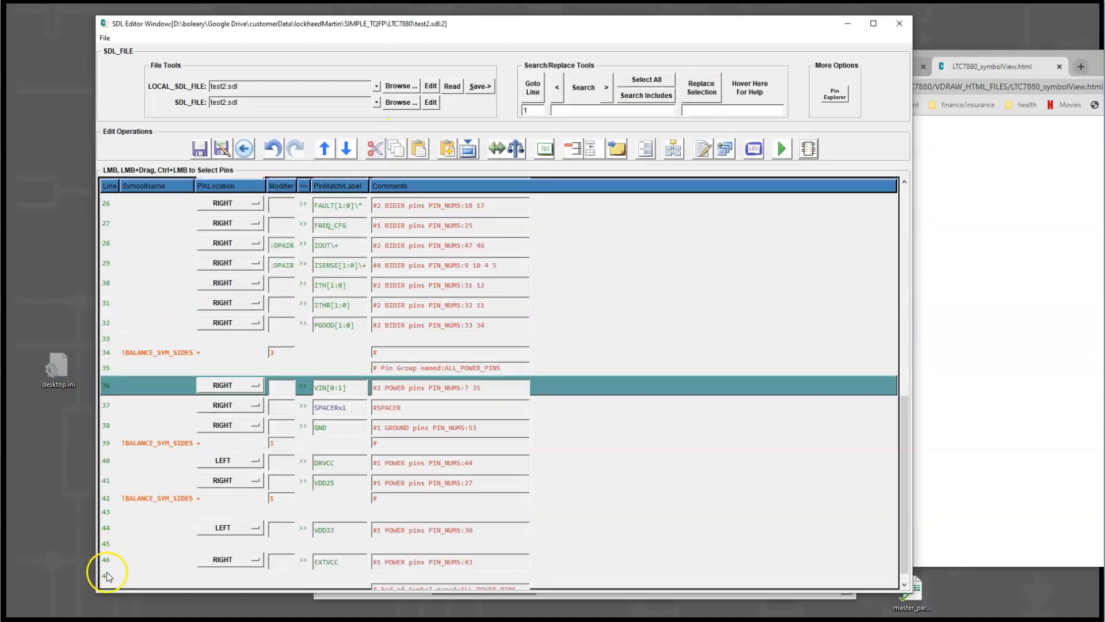
{"action": "left_click", "coordinate": [106, 574]}
{"action": "scroll", "coordinate": [177, 491], "scroll_direction": "down", "scroll_amount": 1}
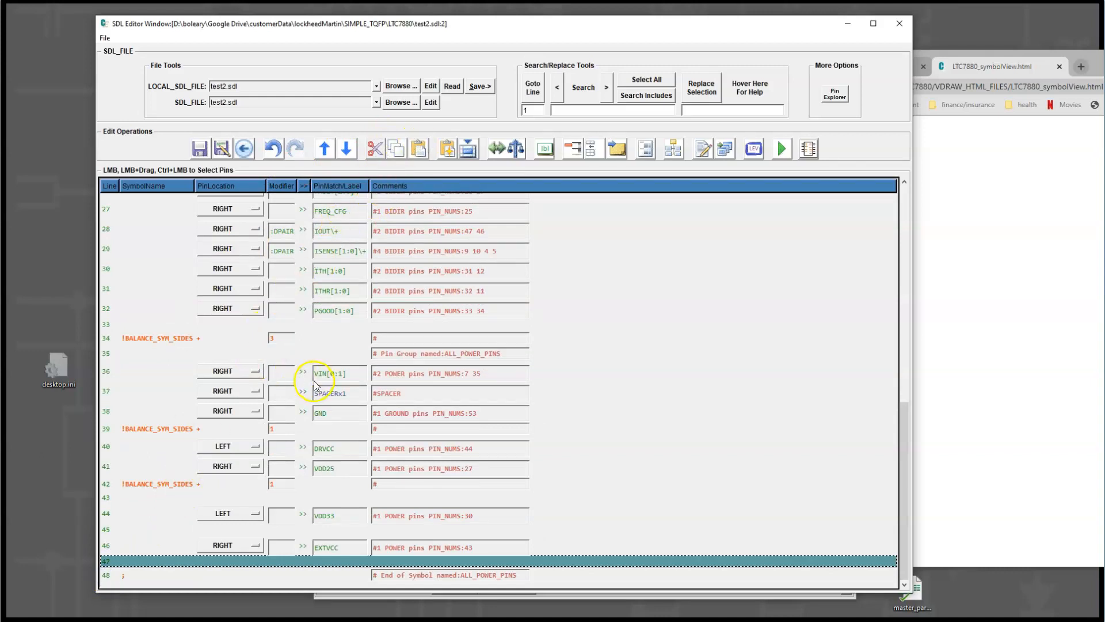
{"action": "key", "text": "ctrl+v"}
{"action": "scroll", "coordinate": [283, 403], "scroll_direction": "down", "scroll_amount": 1}
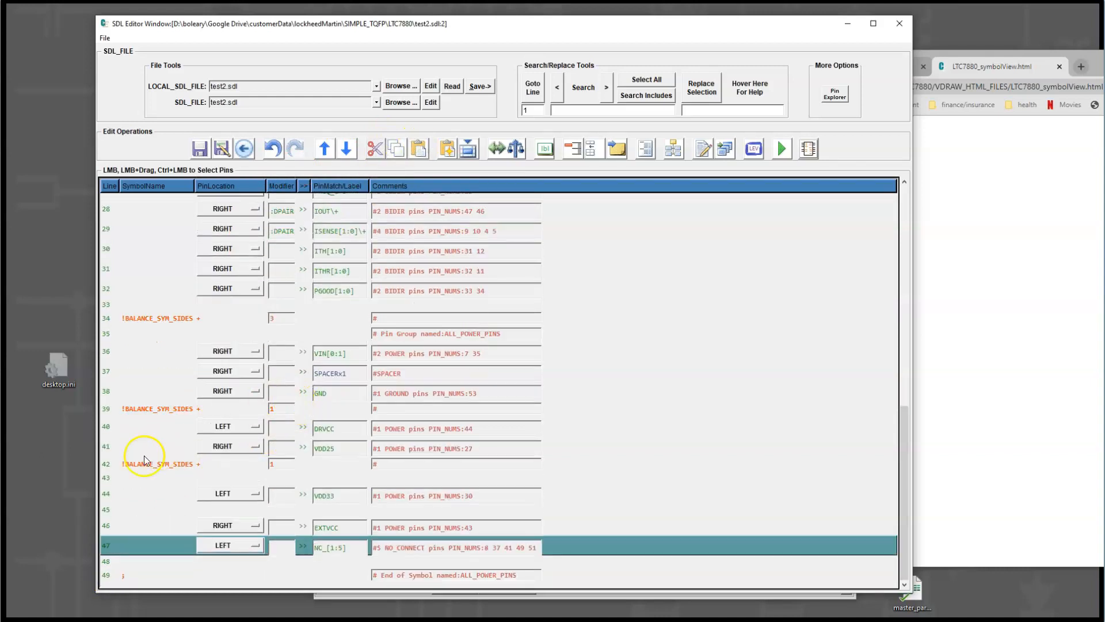
Step: Copy the !BALANCE_SYM_SIDES line with modifier 1 and paste it directly above the NC_[1:5] pin line
{"action": "left_click", "coordinate": [106, 465]}
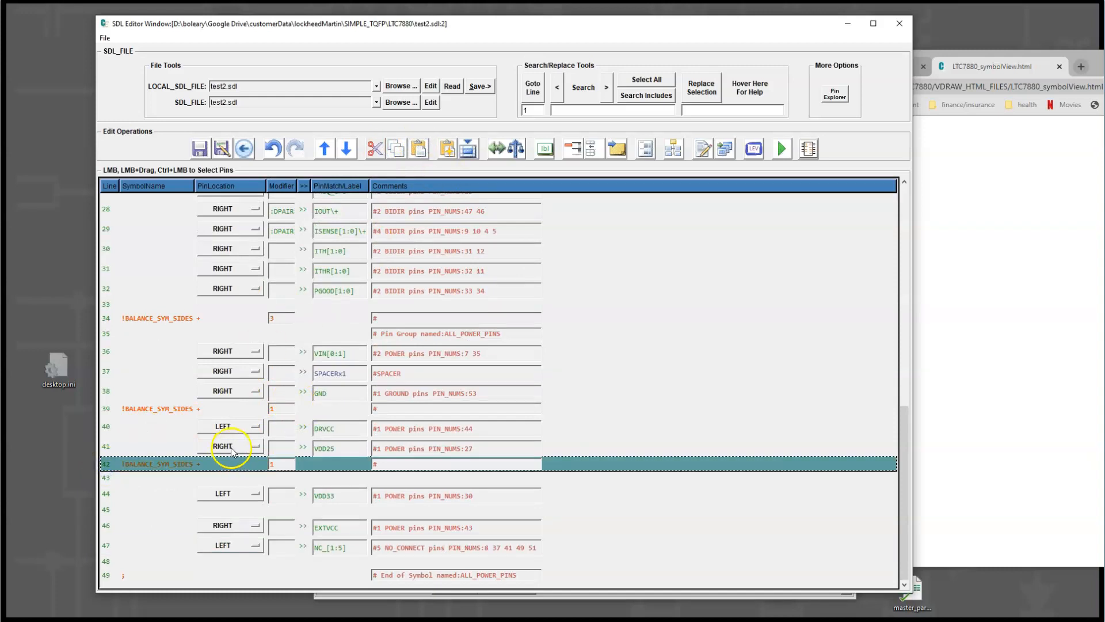
{"action": "left_click", "coordinate": [114, 562]}
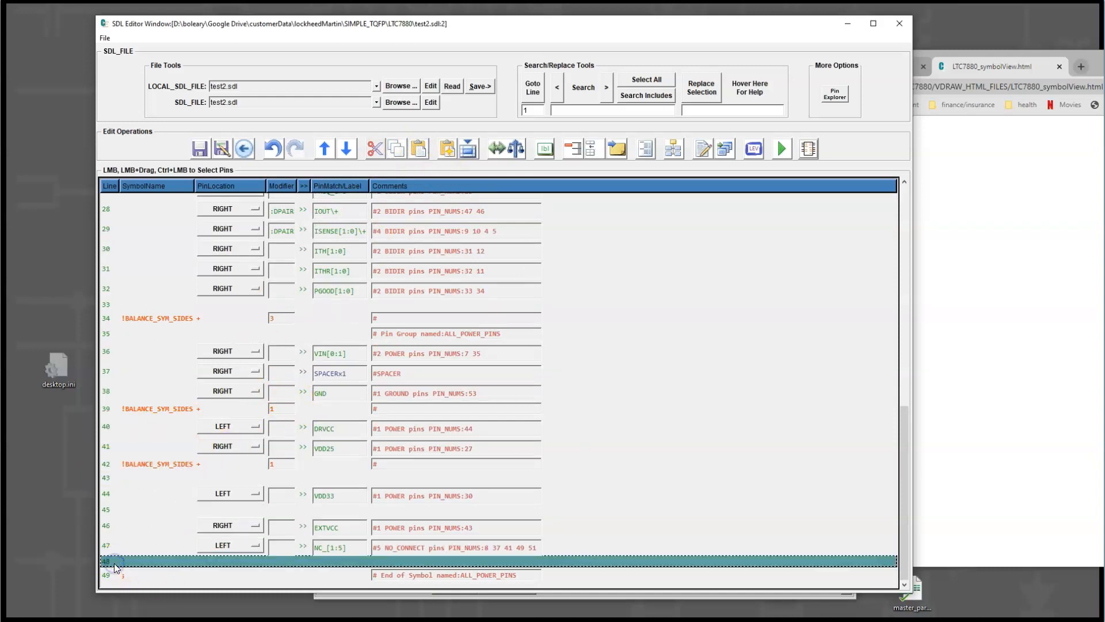
{"action": "left_click", "coordinate": [121, 544]}
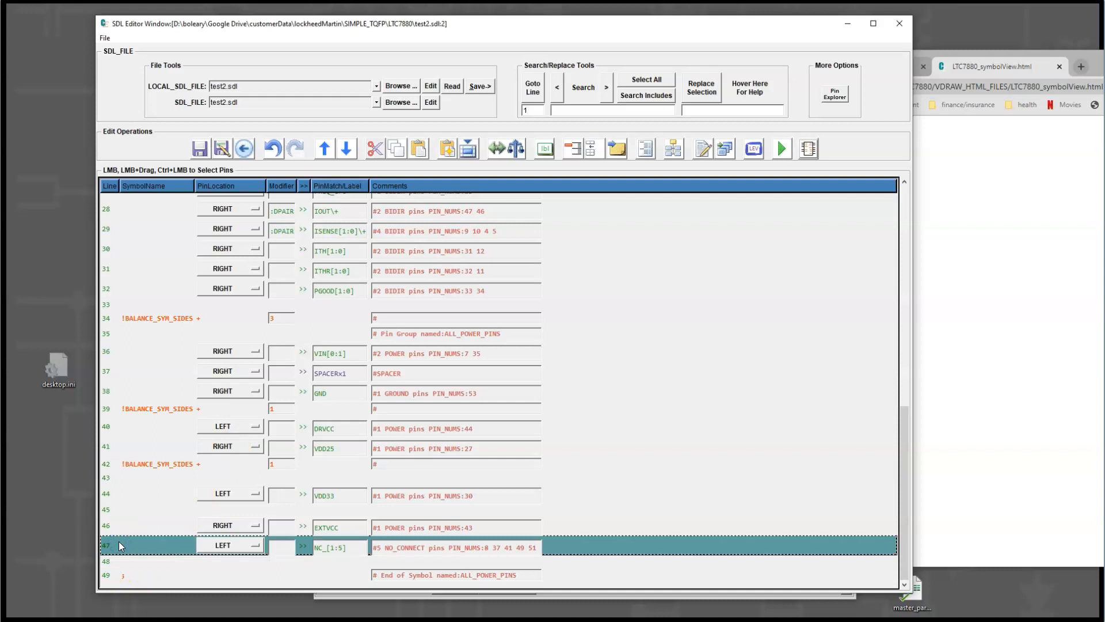
{"action": "key", "text": "ctrl+v"}
{"action": "scroll", "coordinate": [330, 466], "scroll_direction": "down", "scroll_amount": 1}
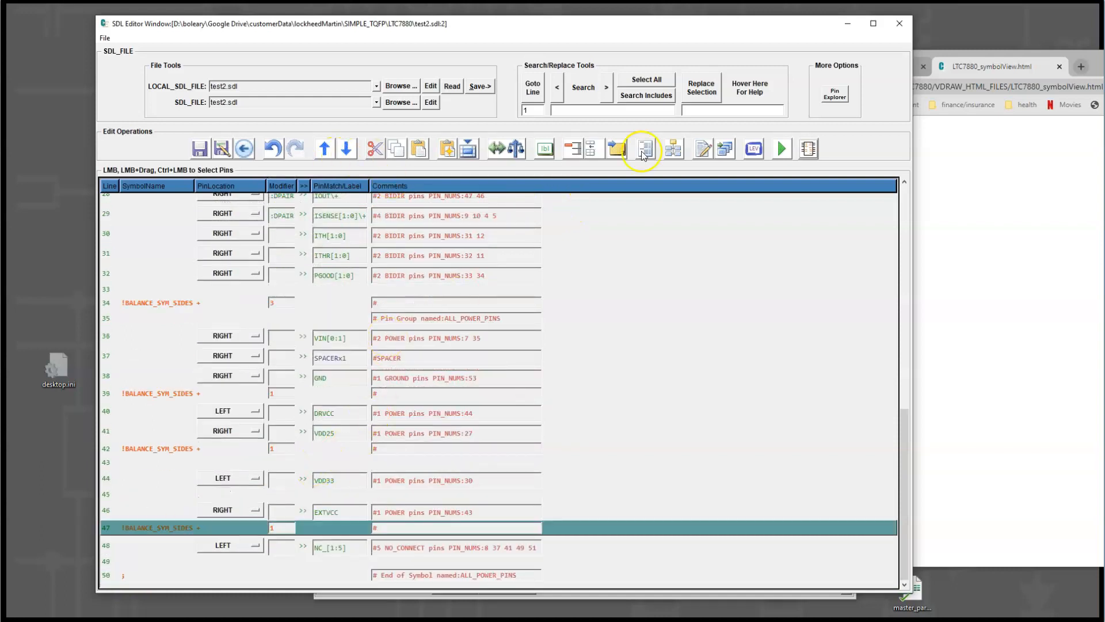
Step: Rebuild the symbols from the edited SDL and view the ALL_PINS symbol in the AHDL symbol viewer
{"action": "left_click", "coordinate": [832, 168]}
{"action": "left_click", "coordinate": [324, 467]}
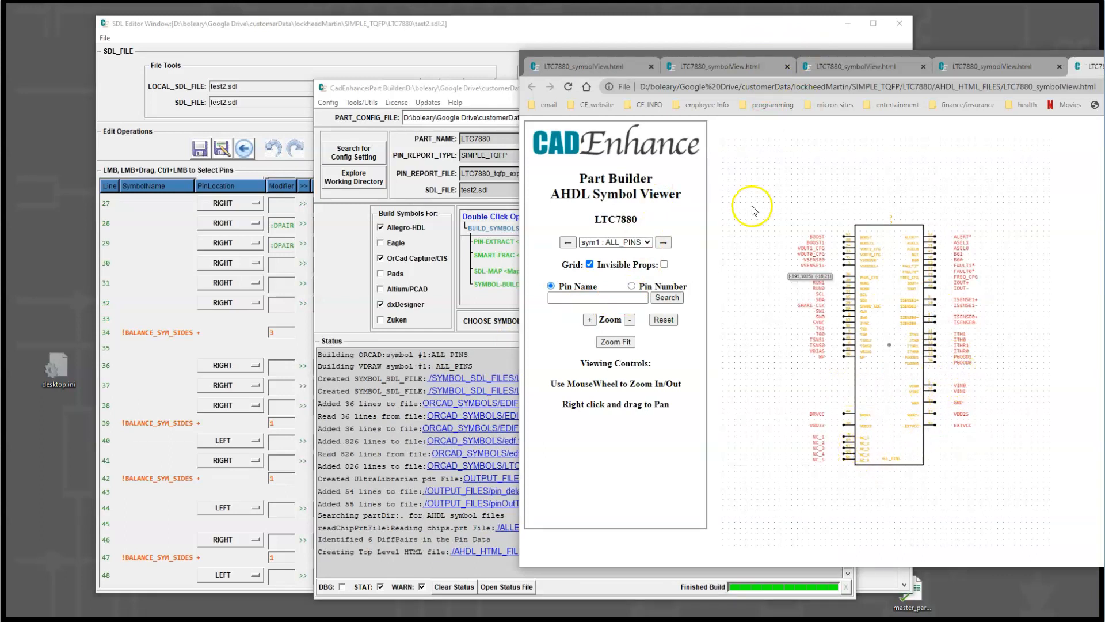
{"action": "left_click", "coordinate": [435, 88]}
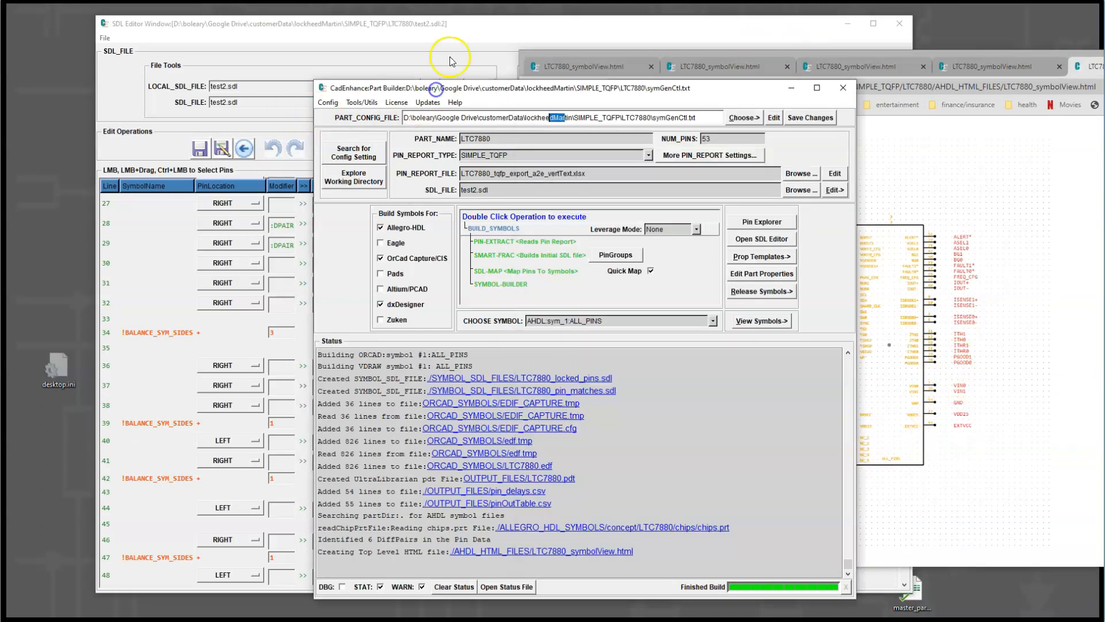
Step: Return to the SDL editor, look back over the pin lines and close the editor
{"action": "left_click", "coordinate": [473, 34]}
{"action": "left_click", "coordinate": [155, 260]}
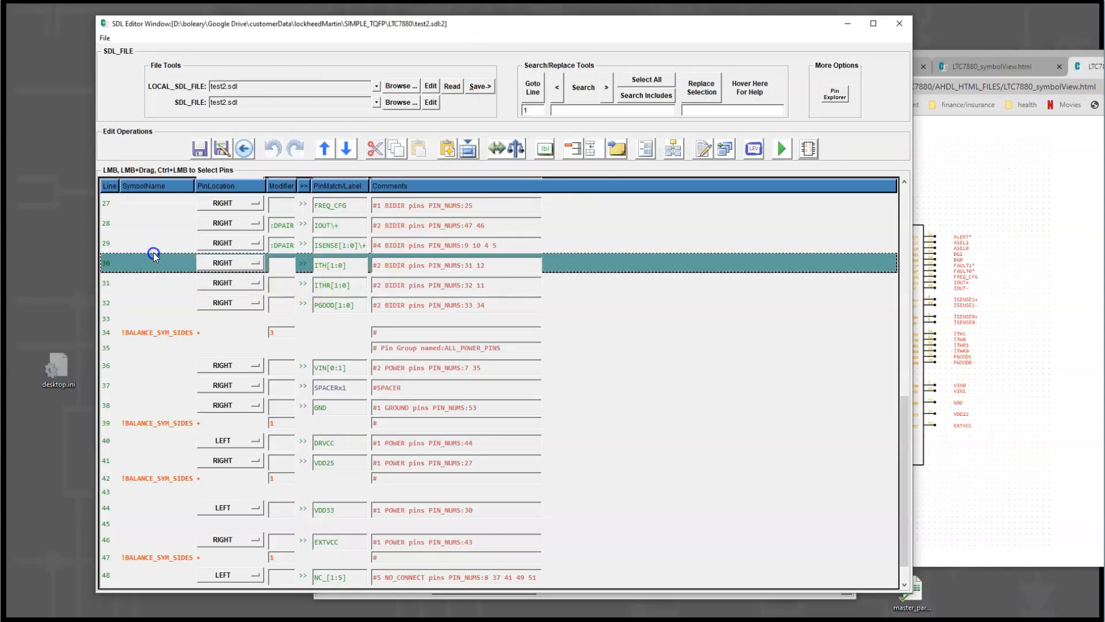
{"action": "scroll", "coordinate": [174, 239], "scroll_direction": "up", "scroll_amount": 4}
{"action": "left_click", "coordinate": [899, 24]}
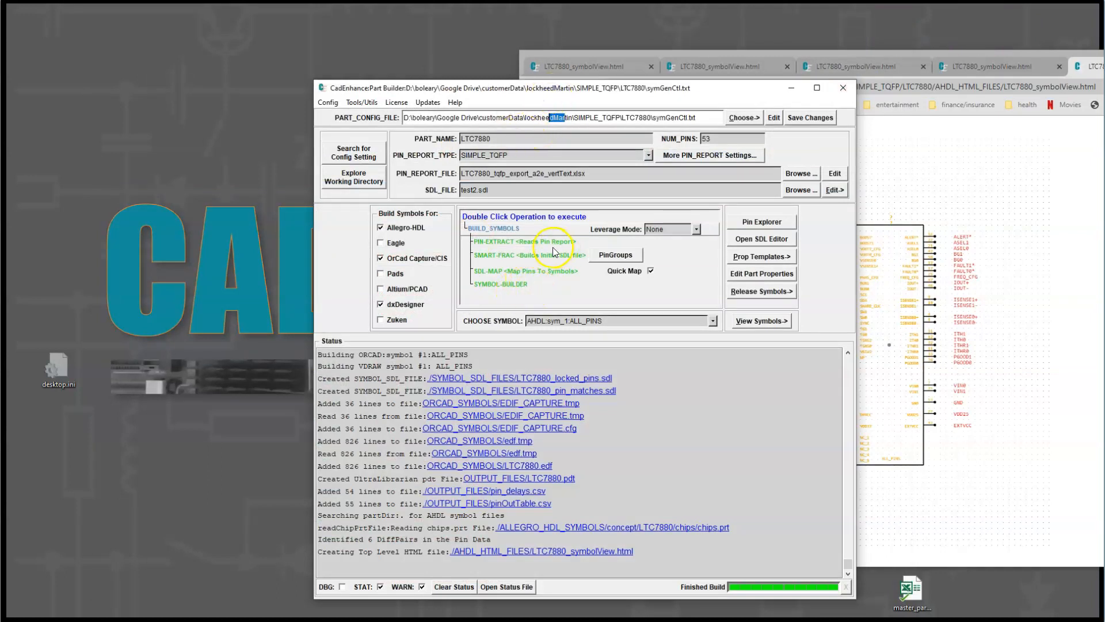
Step: Open the Part Property Editor for the LTC7880 and reposition its window so the property tables fit on screen
{"action": "left_click", "coordinate": [758, 274]}
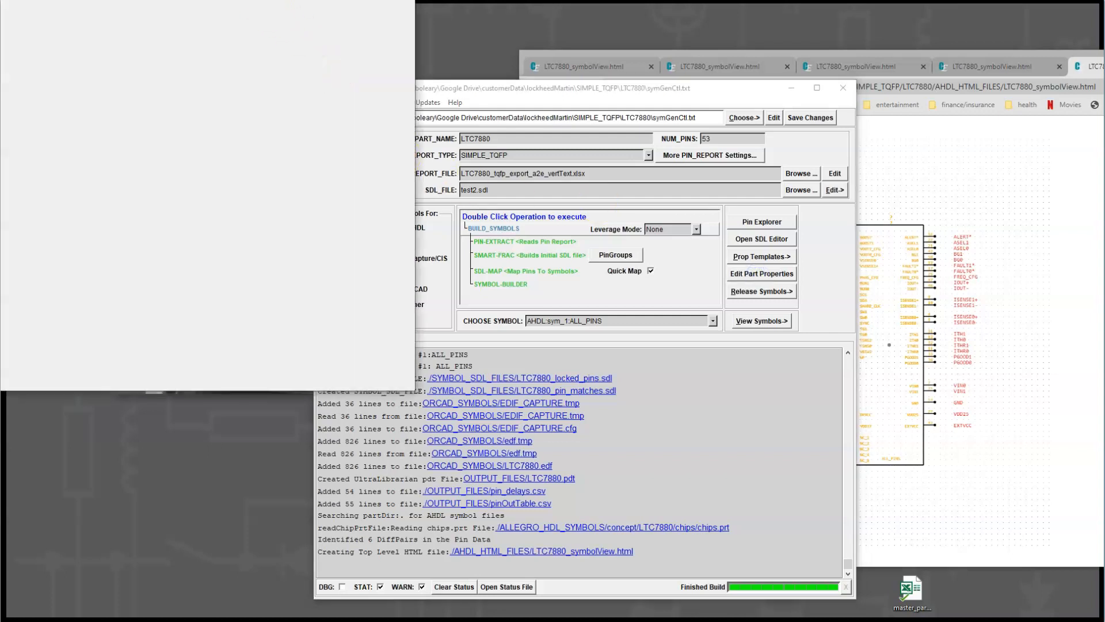
{"action": "left_click_drag", "start_coordinate": [402, 10], "coordinate": [610, 74]}
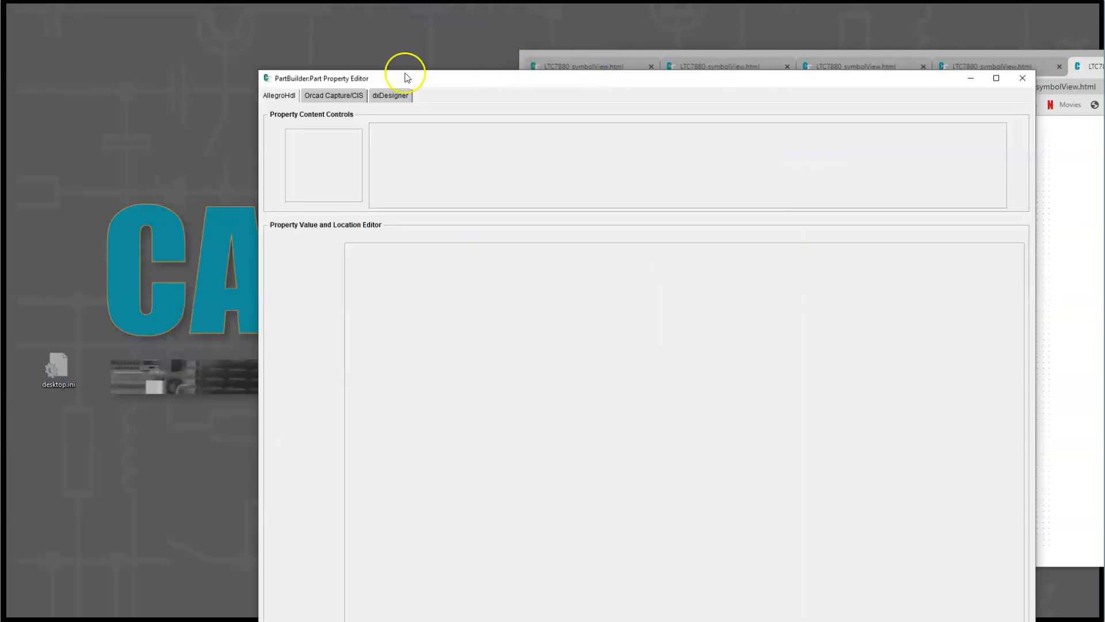
{"action": "left_click_drag", "start_coordinate": [407, 80], "coordinate": [360, 23]}
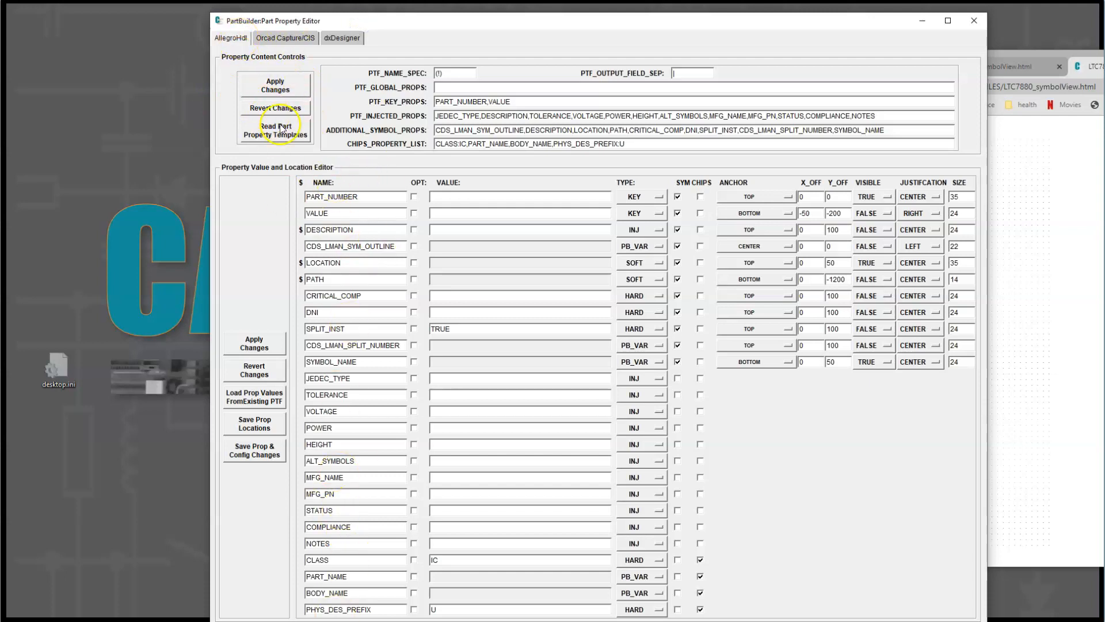
Step: Compare the dxDesigner SYMBOL_PROPS list with the AllegroHdl property values, anchors and offsets
{"action": "left_click", "coordinate": [339, 38]}
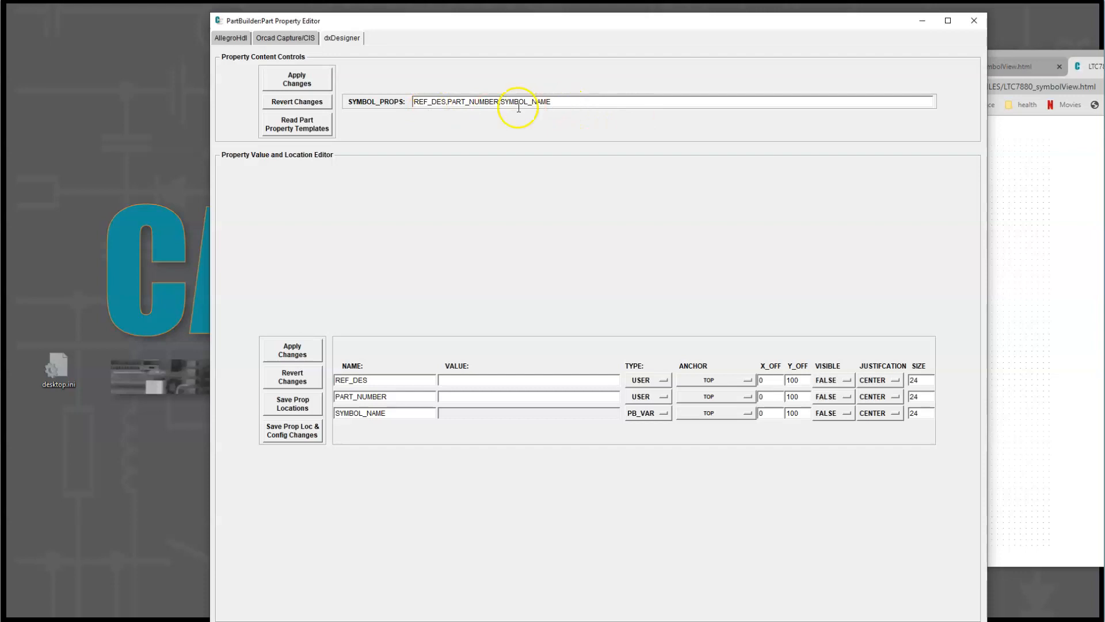
{"action": "mouse_move", "coordinate": [370, 108]}
{"action": "left_click", "coordinate": [551, 99]}
{"action": "left_click", "coordinate": [357, 39]}
{"action": "left_click", "coordinate": [230, 38]}
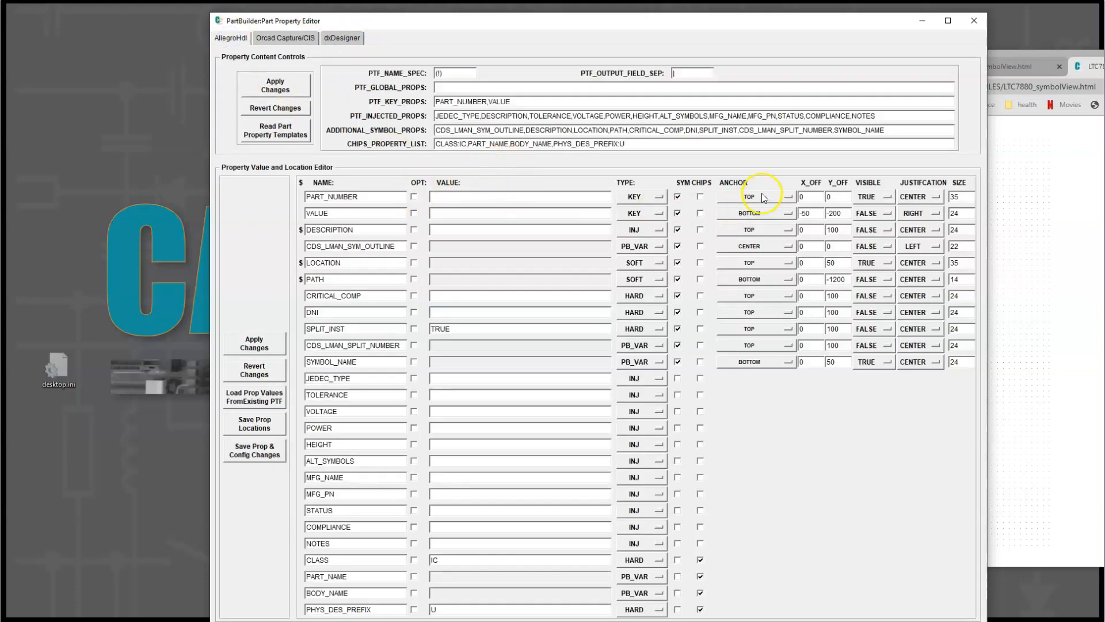
Step: Set the dxDesigner REF_DES property's visibility to TRUE and adjust the visibility of PART_NUMBER and SYMBOL_NAME
{"action": "left_click", "coordinate": [344, 38]}
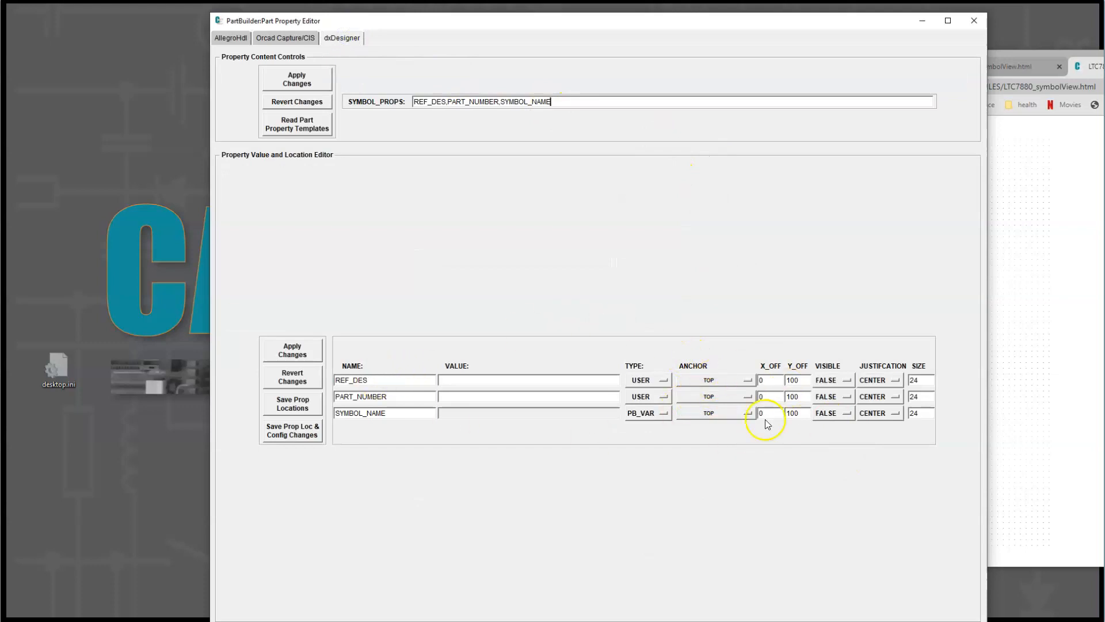
{"action": "left_click", "coordinate": [371, 385]}
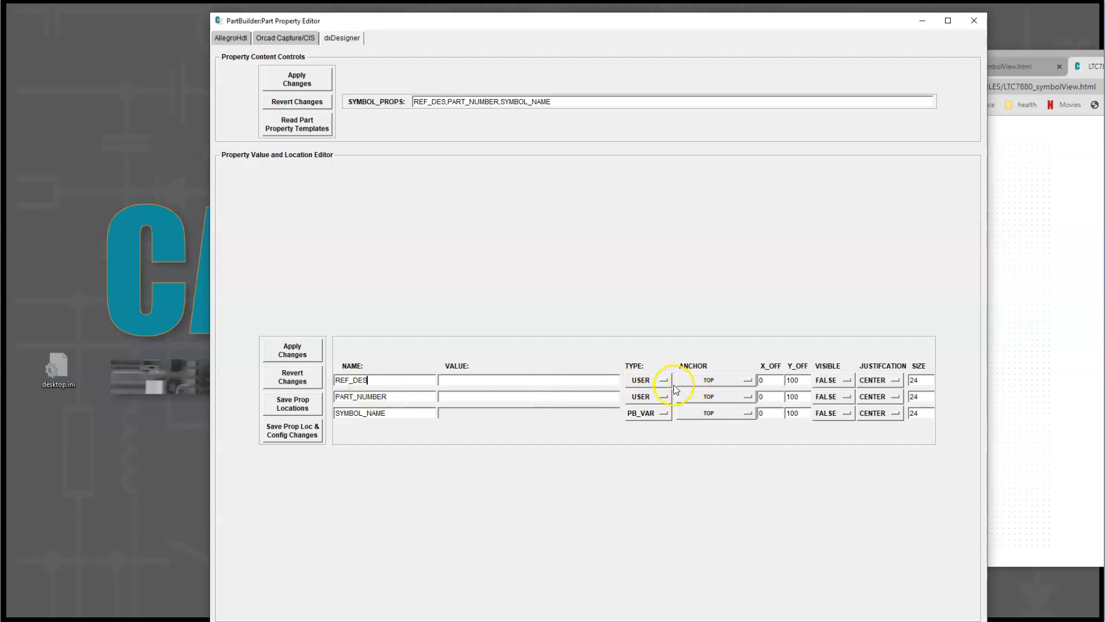
{"action": "left_click", "coordinate": [803, 381]}
{"action": "left_click", "coordinate": [863, 383]}
{"action": "left_click", "coordinate": [849, 380]}
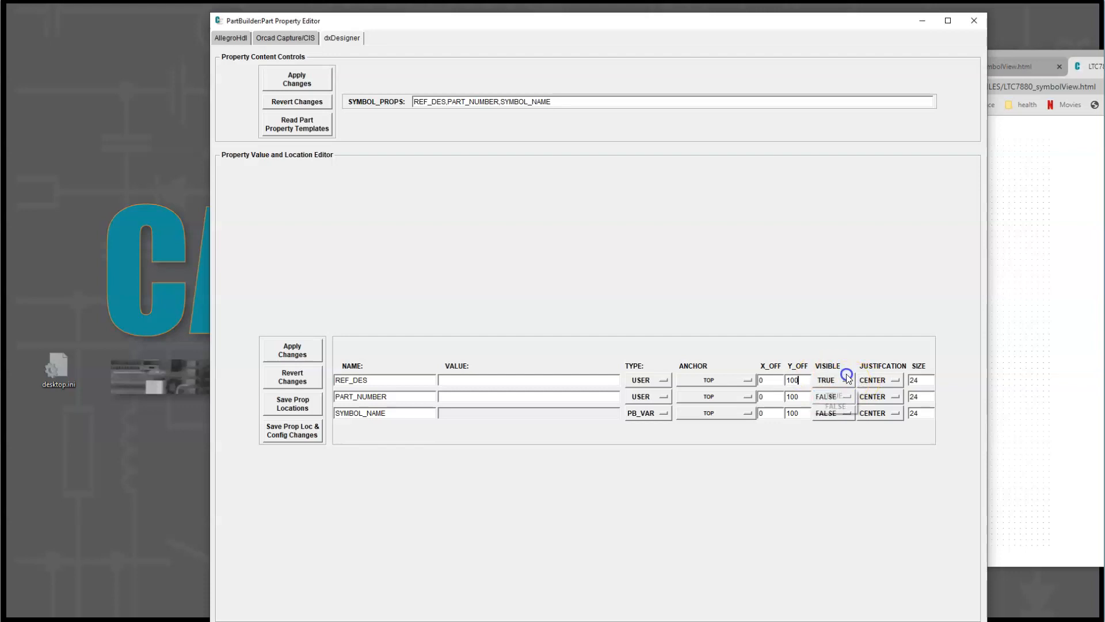
{"action": "left_click", "coordinate": [844, 395]}
{"action": "left_click", "coordinate": [845, 412]}
{"action": "left_click", "coordinate": [841, 428]}
{"action": "left_click", "coordinate": [918, 396]}
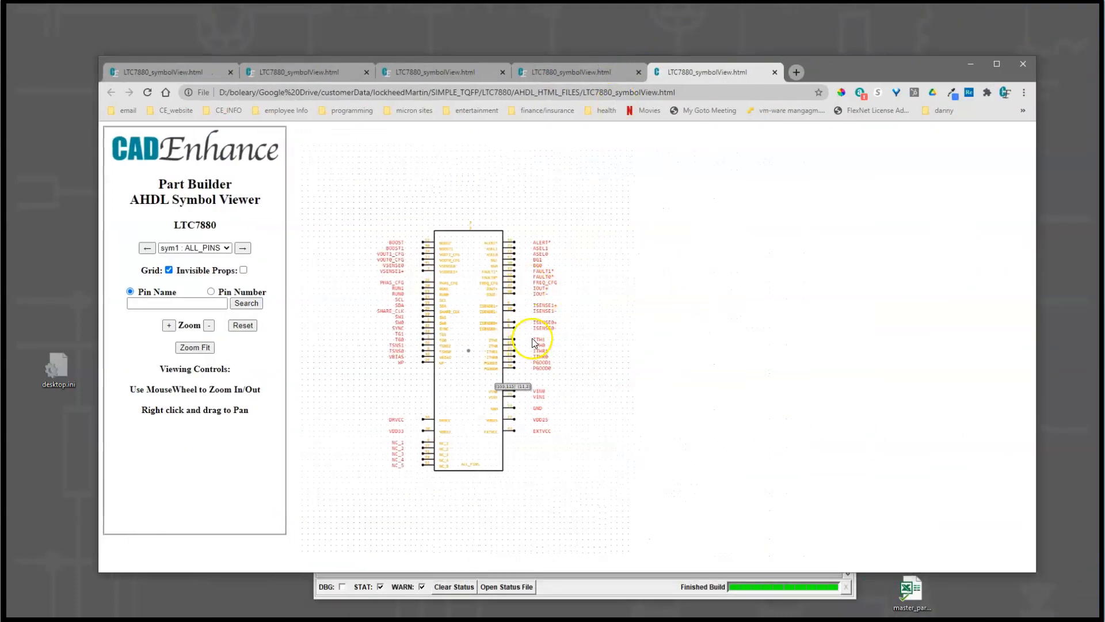
Step: Return to the Part Builder window and examine the SDL-MAP and SYMBOL-BUILDER operations and the build status log
{"action": "left_click", "coordinate": [591, 588]}
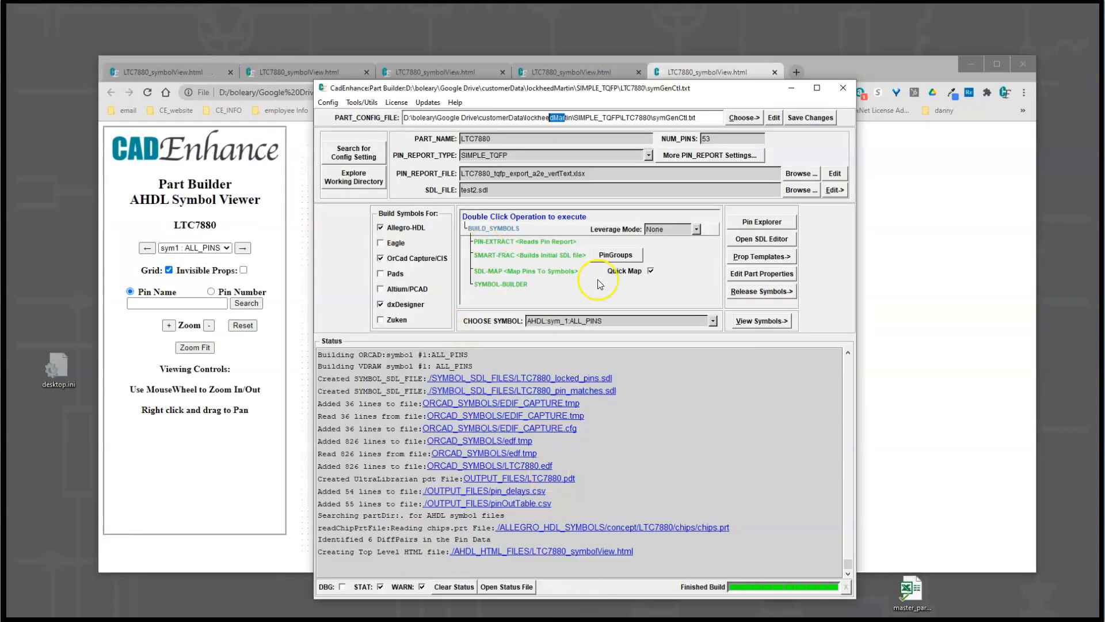
{"action": "left_click", "coordinate": [500, 284]}
{"action": "left_click", "coordinate": [507, 273]}
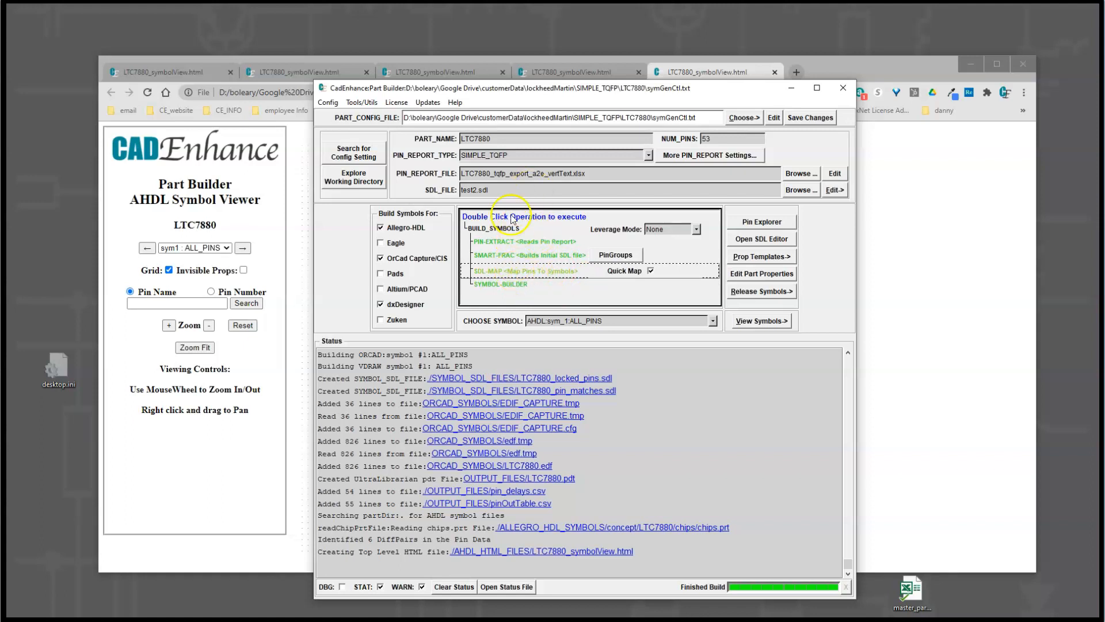
{"action": "left_click", "coordinate": [515, 287]}
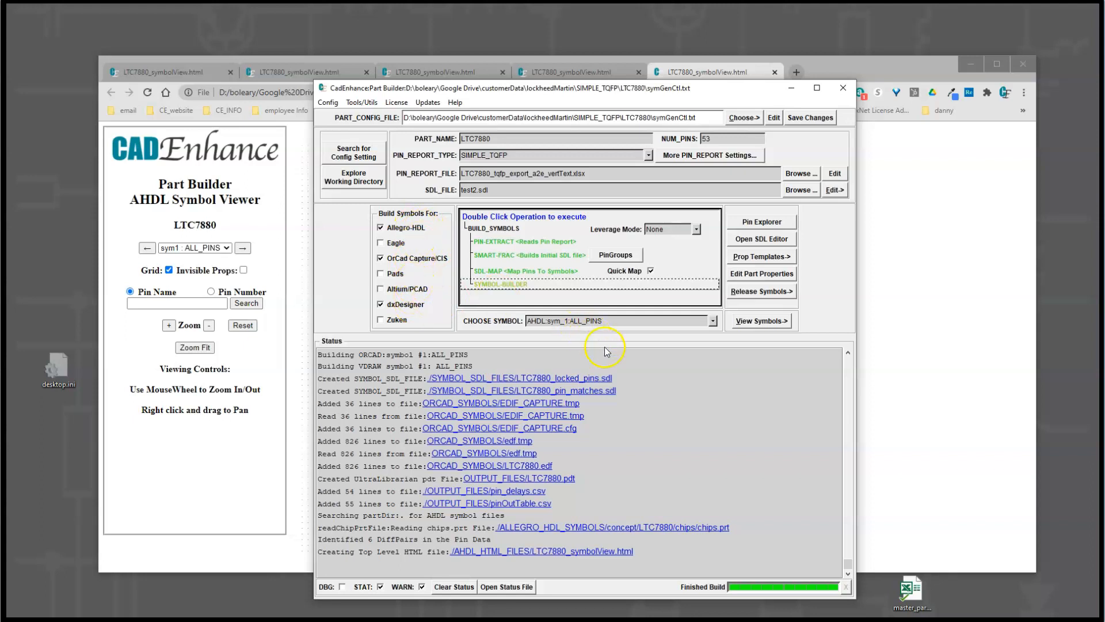
{"action": "left_click", "coordinate": [678, 415]}
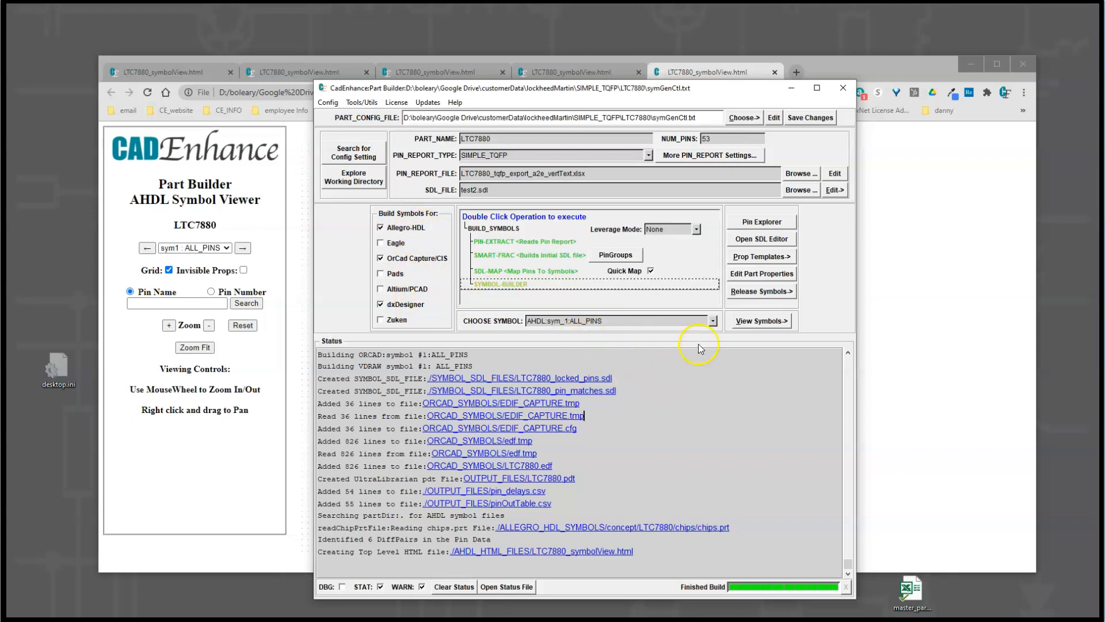